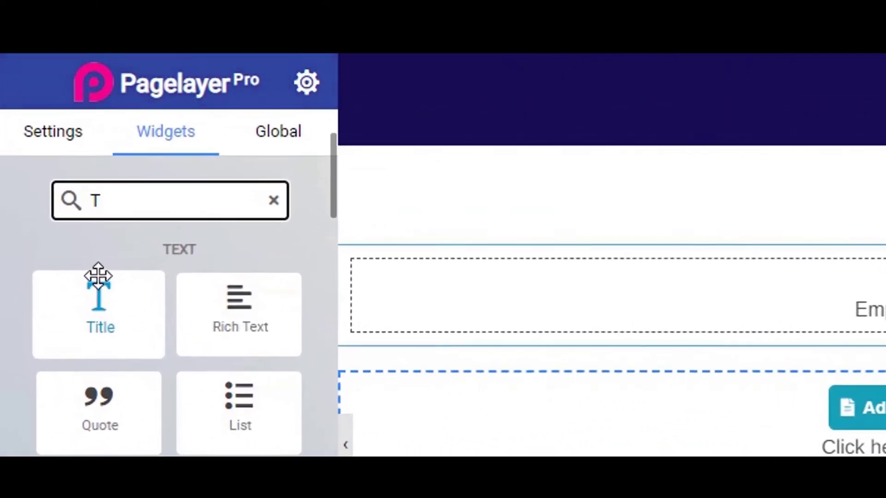
Search the widgets for "TA" and add the Tabs widget to the empty column.
type("A")
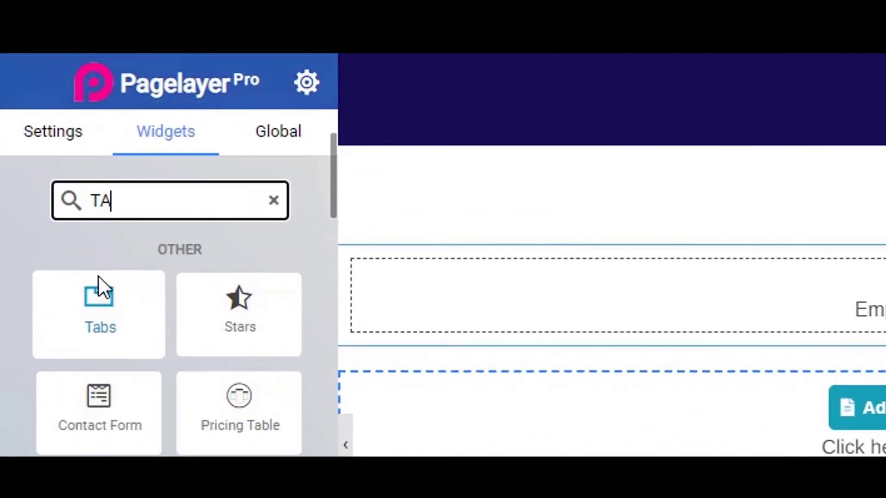
left_click_drag(99, 295, 453, 270)
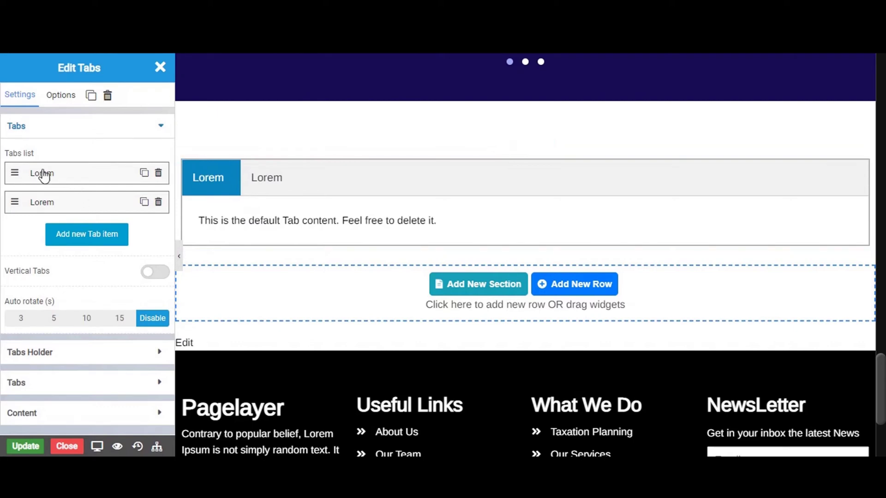
Open the first tab item and review its Inner Row options, including widths, columns gap, height and background.
left_click(70, 180)
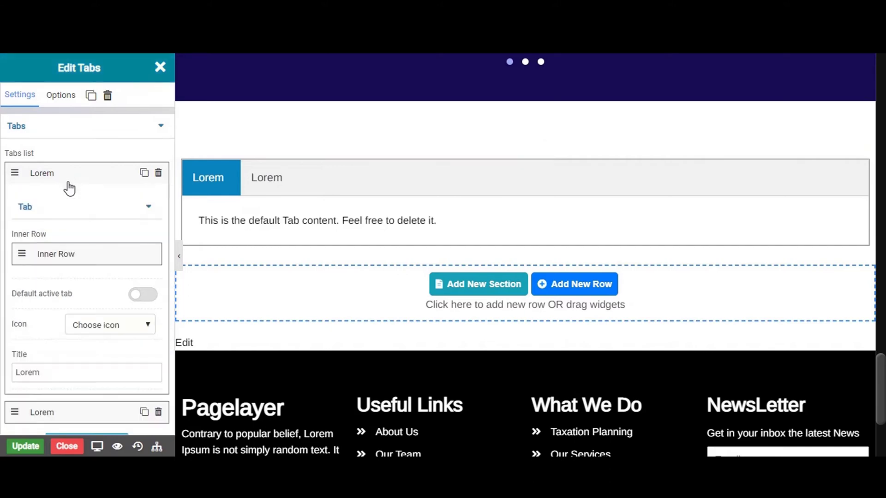
left_click(57, 259)
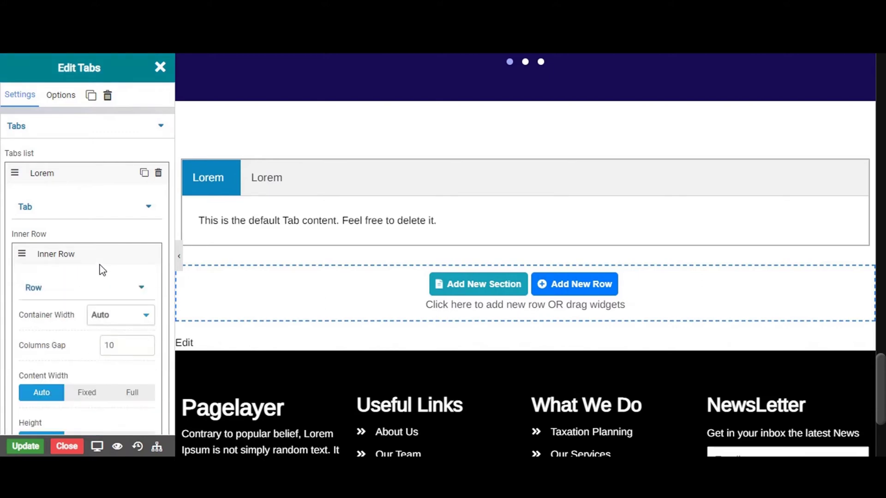
scroll(99, 268, "down", 5)
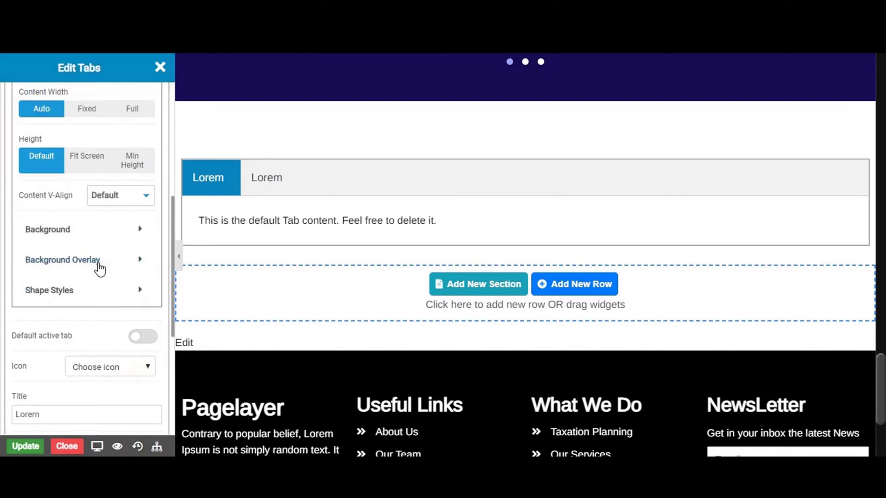
scroll(86, 242, "up", 3)
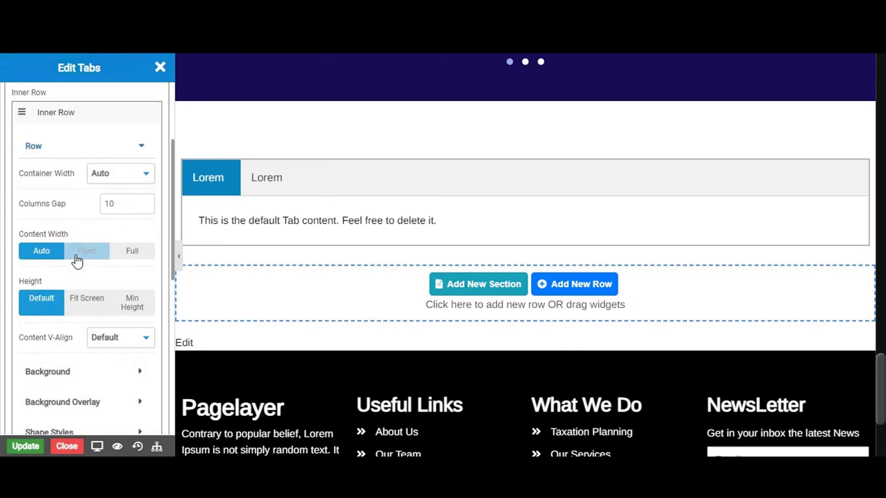
scroll(134, 240, "up", 2)
scroll(134, 239, "down", 2)
scroll(136, 242, "up", 2)
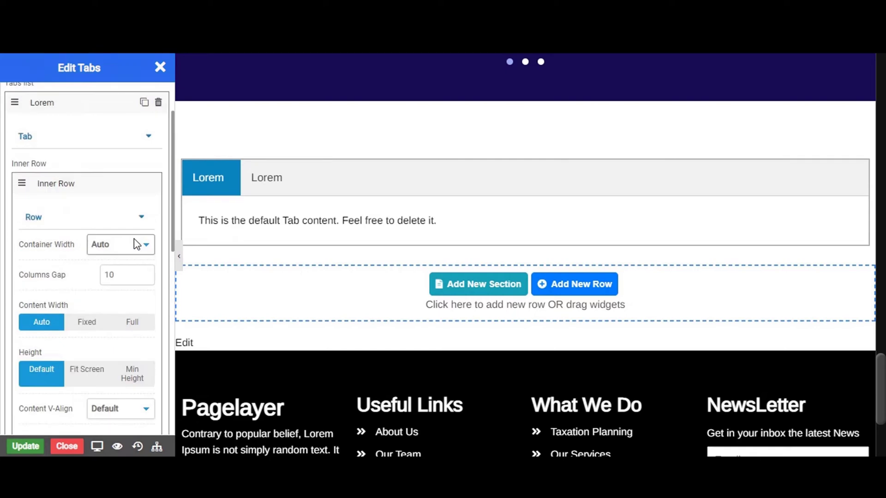
left_click(73, 185)
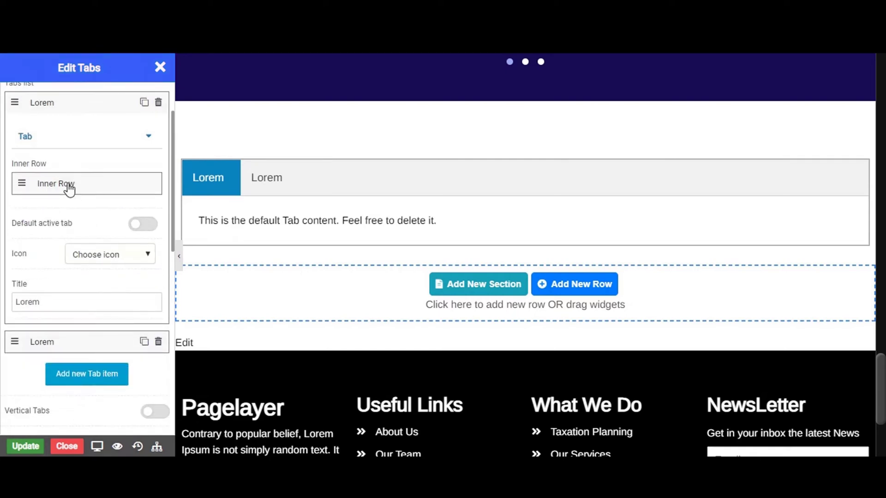
Make the first tab the default active tab and browse its available solid icons without assigning one.
left_click(143, 226)
left_click(115, 258)
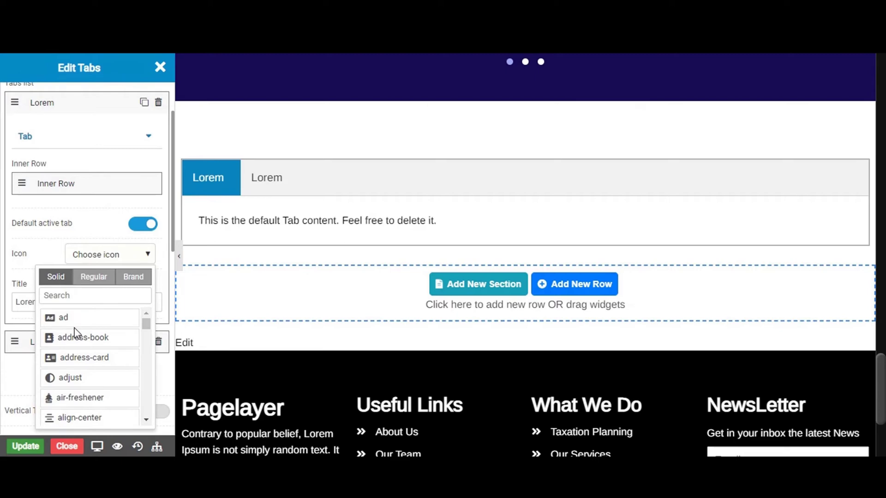
left_click(102, 338)
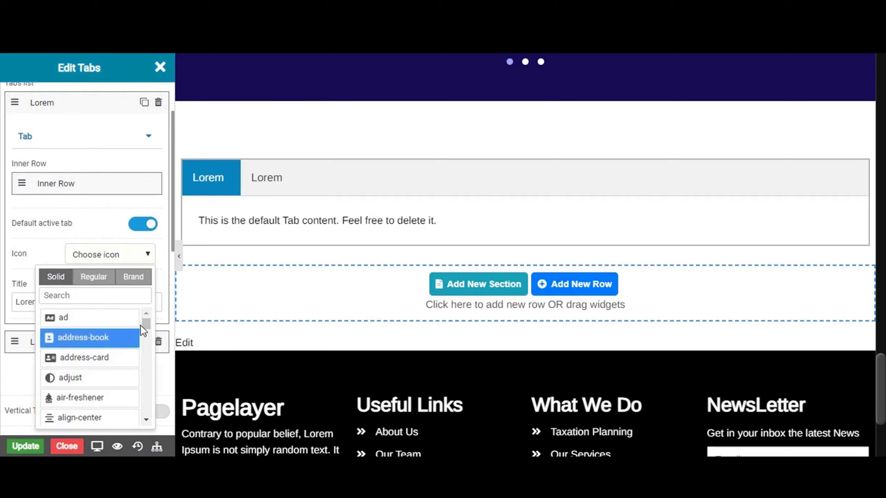
left_click_drag(148, 340, 146, 323)
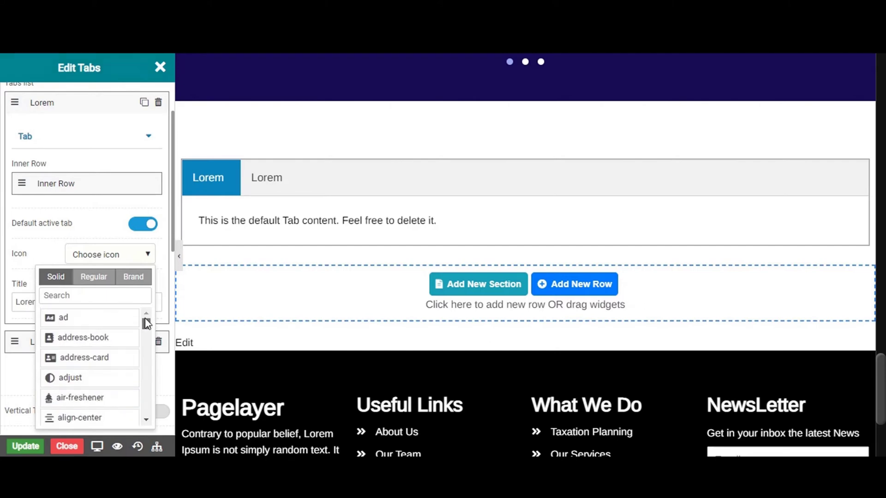
left_click(75, 317)
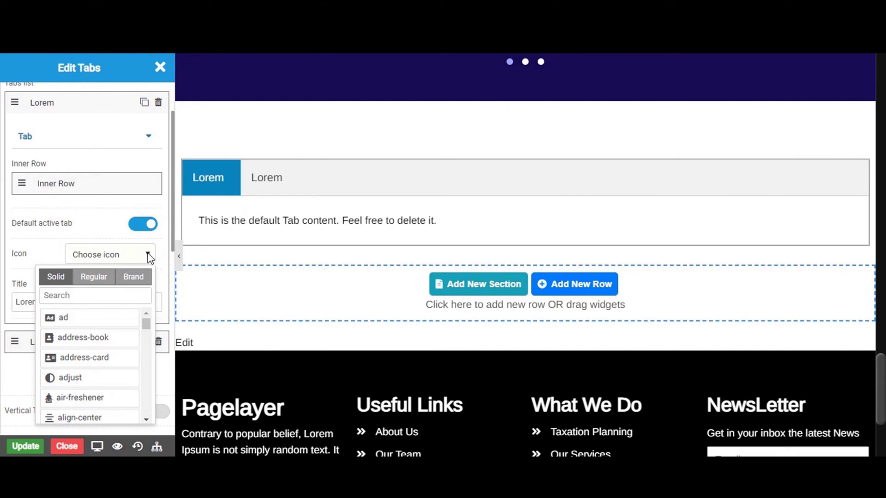
left_click(106, 270)
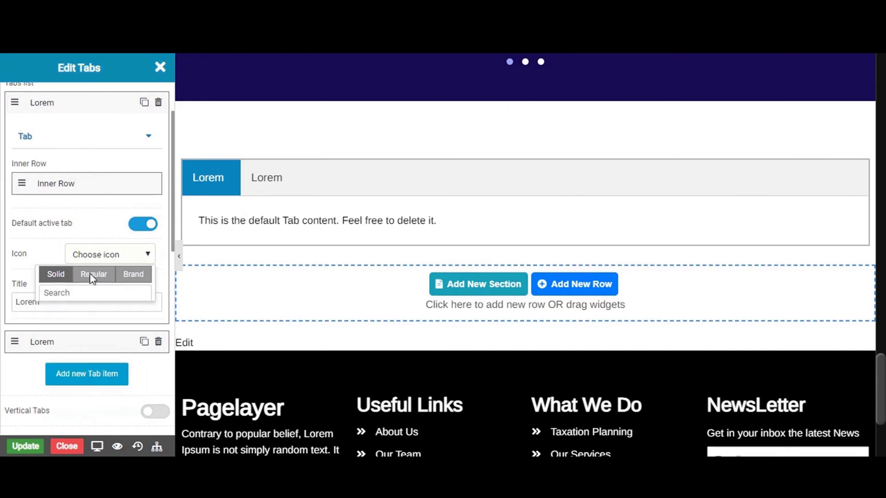
Change the first tab's title to "Website" and collapse that tab item.
left_click(40, 303)
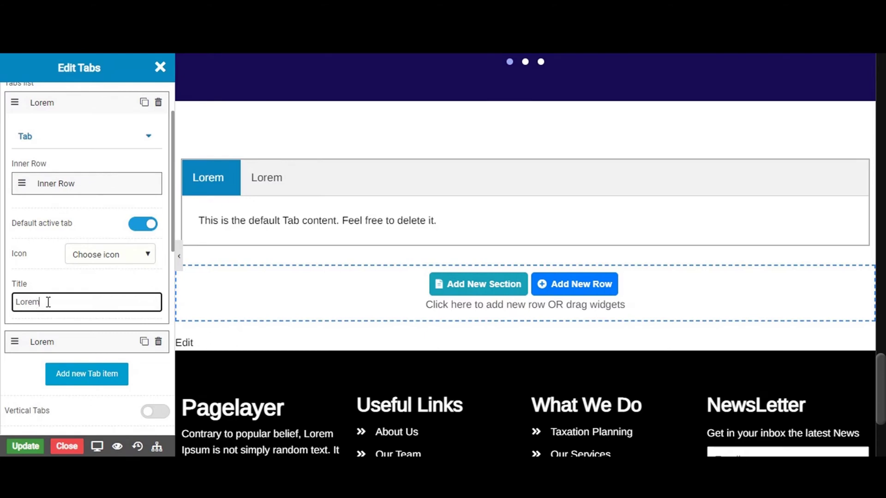
key("BackSpace")
key("BackSpace")
key("BackSpace")
key("BackSpace")
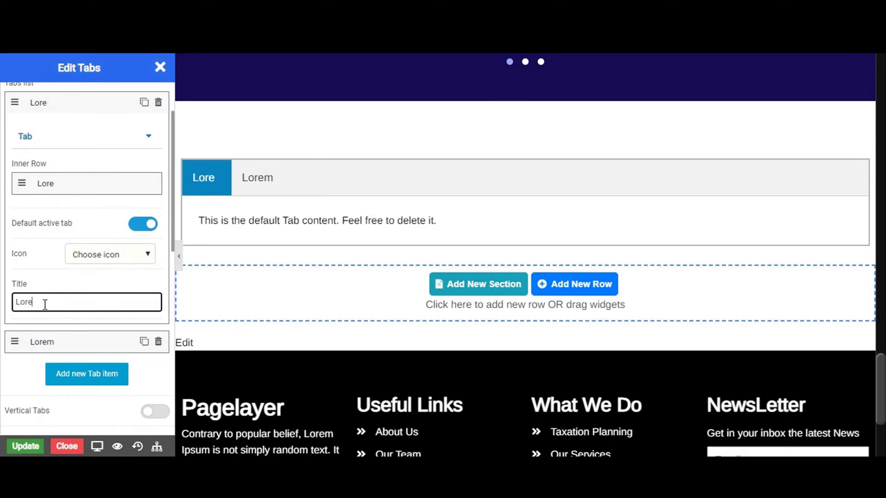
key("BackSpace")
type("W")
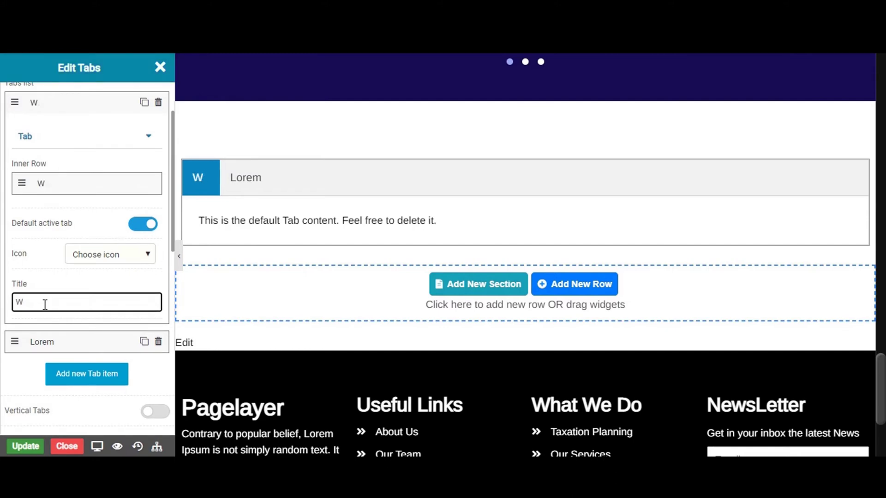
type("ebsit")
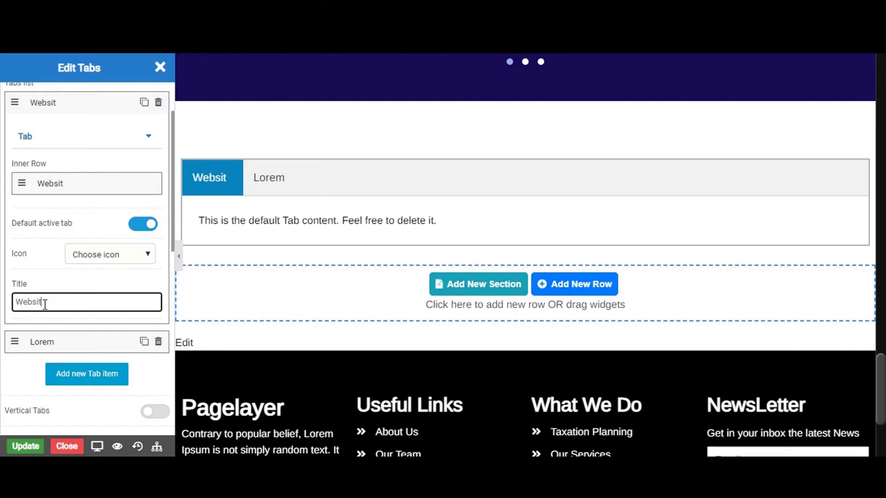
type("e")
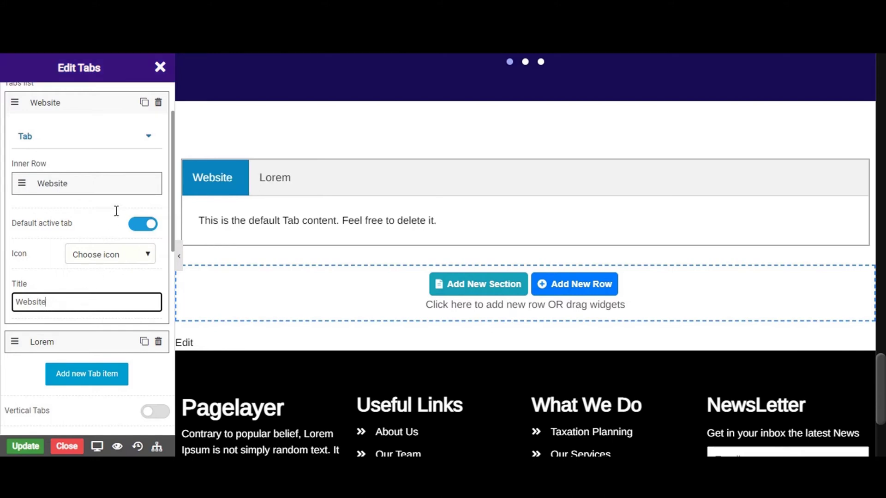
left_click(56, 109)
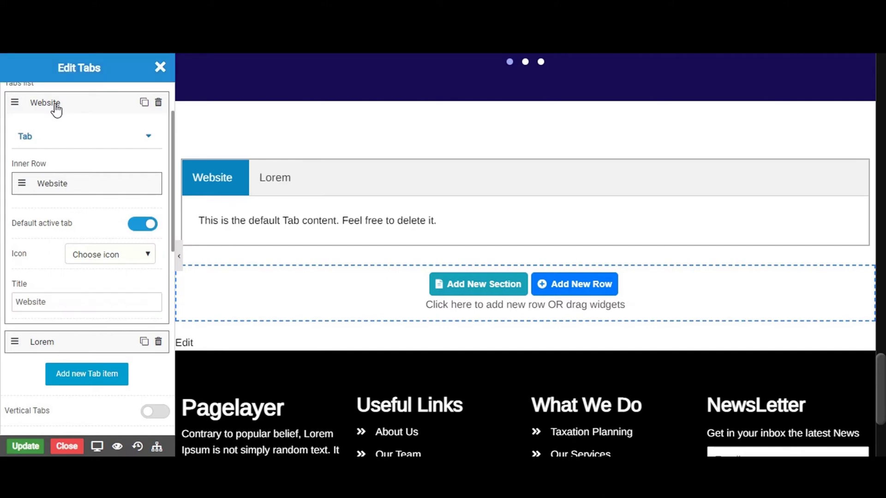
left_click(57, 109)
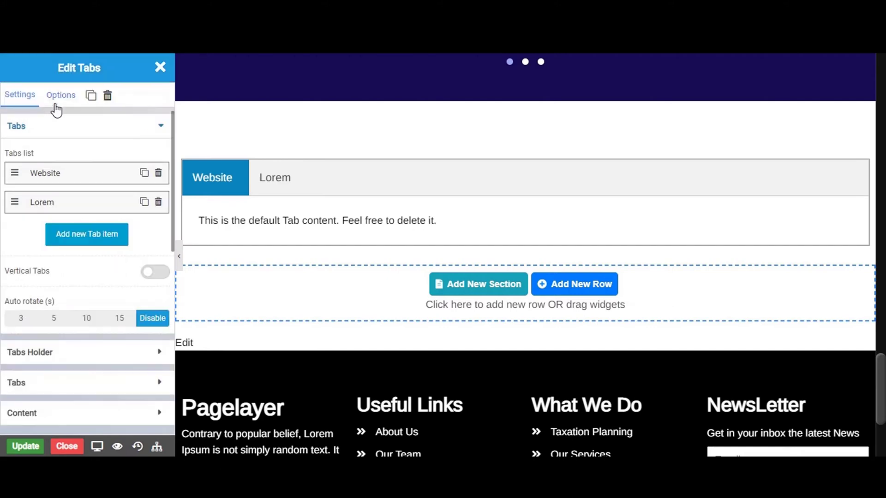
Delete the default rich text from the Website tab's content.
left_click(346, 221)
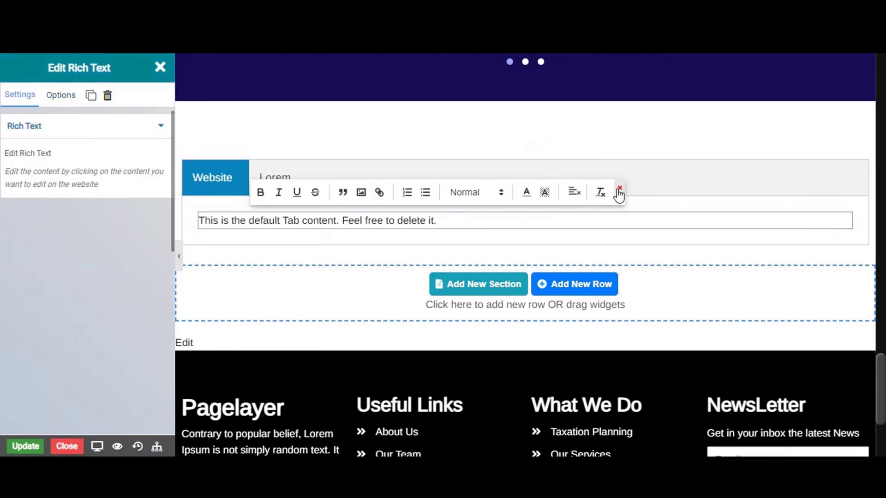
left_click(618, 188)
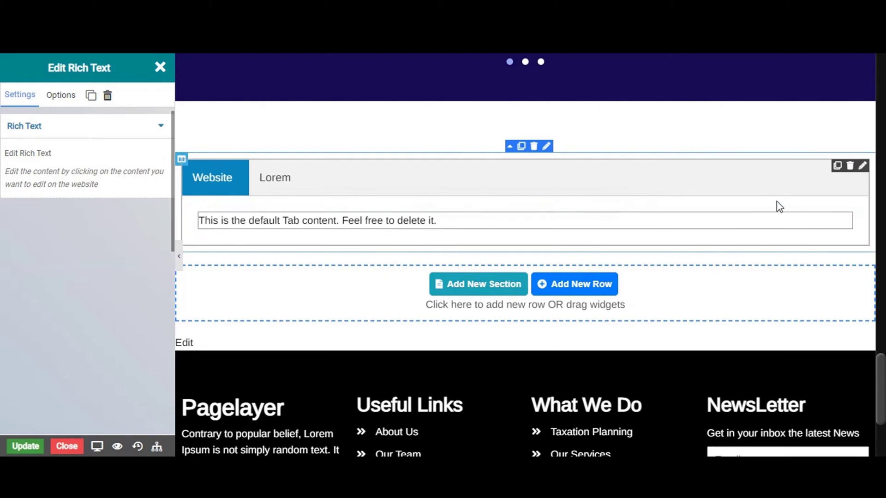
left_click(834, 222)
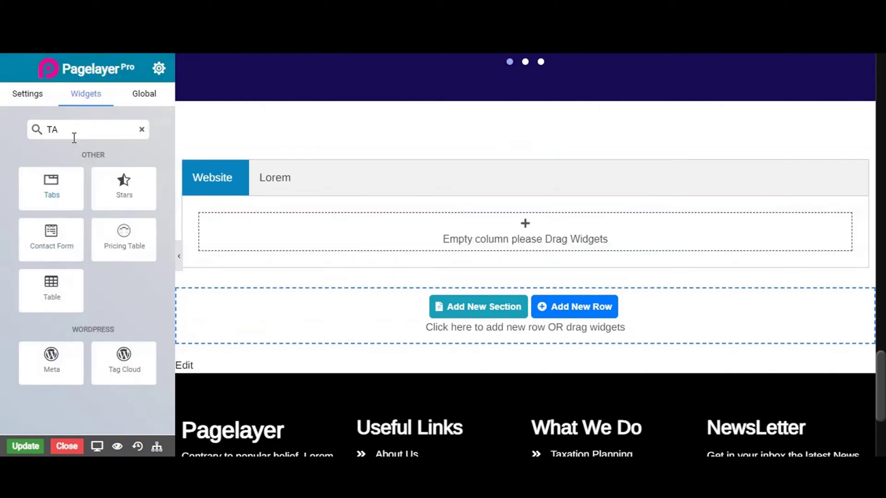
Clear the widget search and add a Title widget to the Website tab's empty column.
double_click(41, 135)
key("BackSpace")
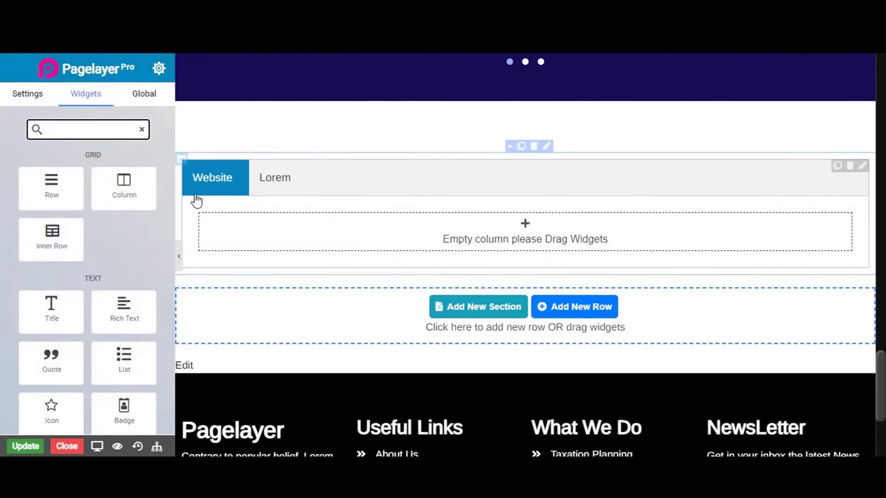
left_click_drag(40, 309, 239, 231)
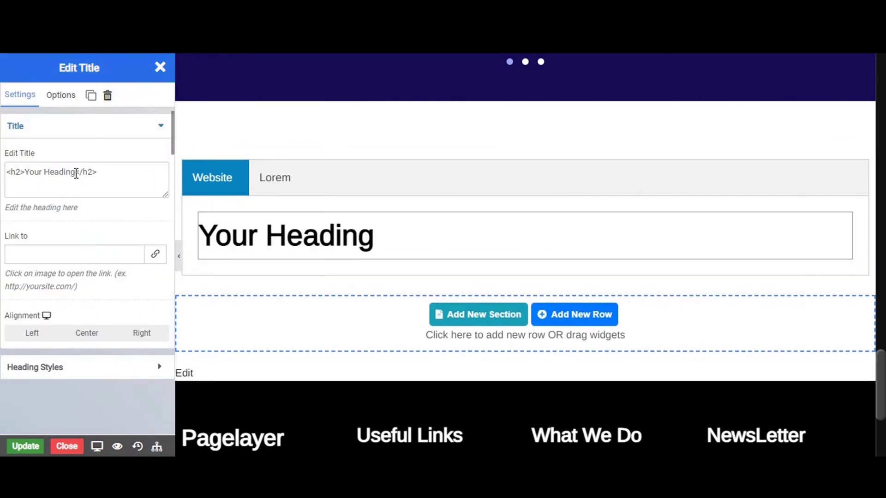
Replace the placeholder heading text in the Website tab with "Create Website", keeping the h2 tags, and close the title settings.
left_click(75, 174)
key("BackSpace")
key("BackSpace")
key("BackSpace")
key("BackSpace")
key("BackSpace")
key("BackSpace")
key("BackSpace")
key("BackSpace")
key("BackSpace")
key("BackSpace")
key("BackSpace")
key("BackSpace")
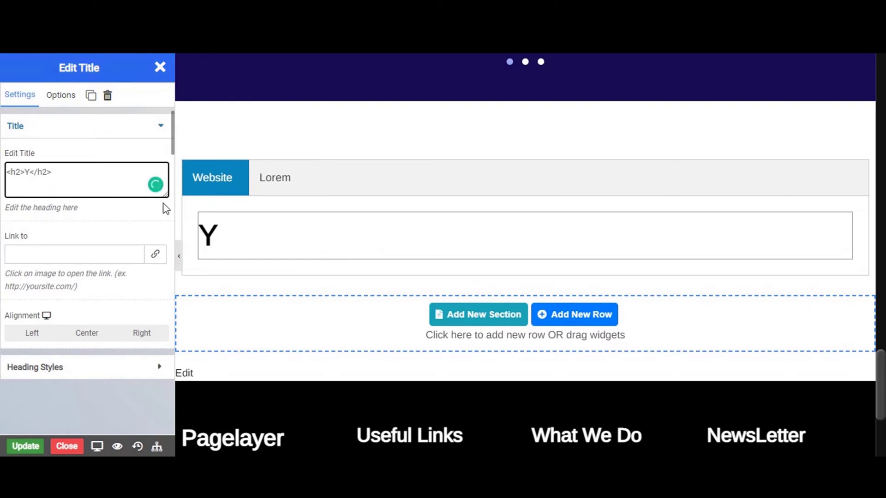
key("Caps_Lock")
key("Caps_Lock")
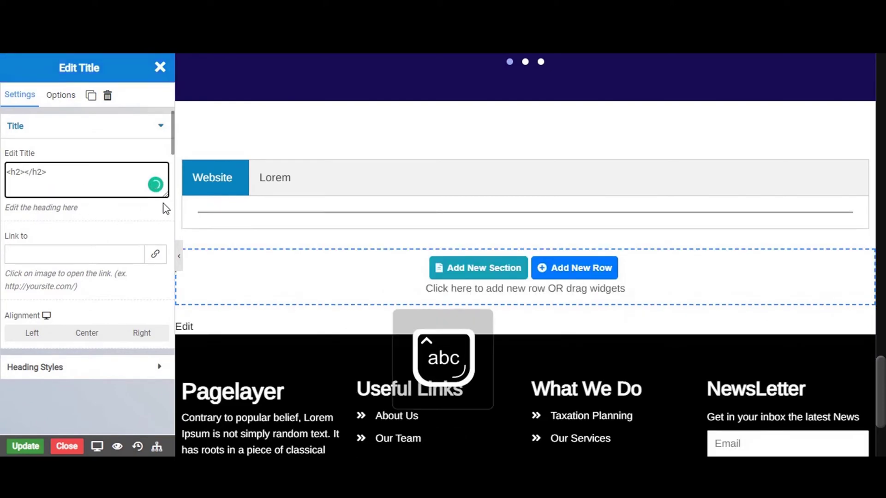
type("Create")
key("Caps_Lock")
key("Caps_Lock")
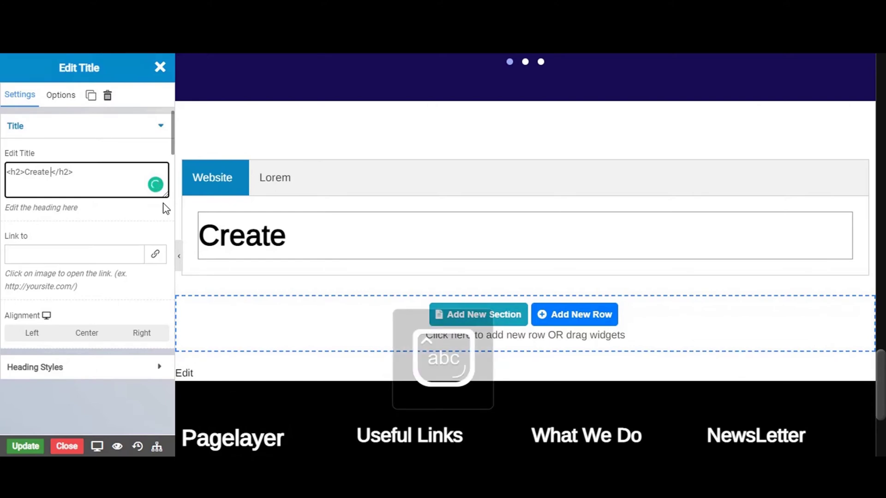
type("We")
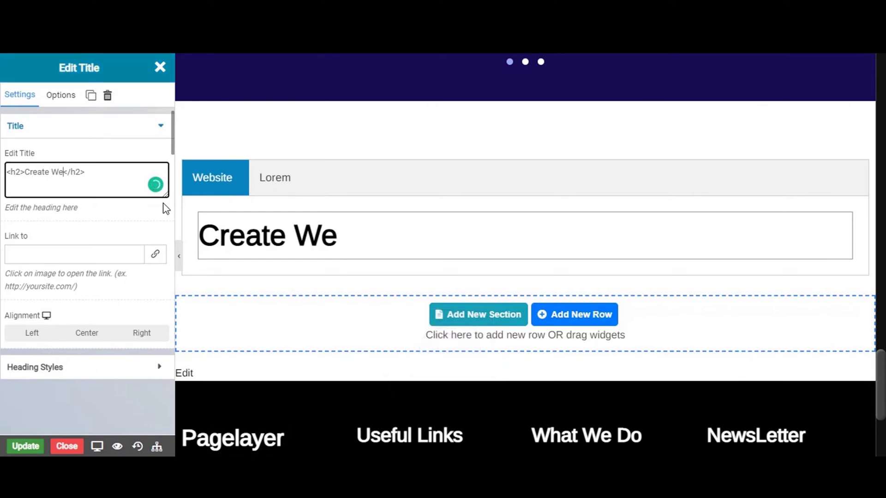
type("bsite")
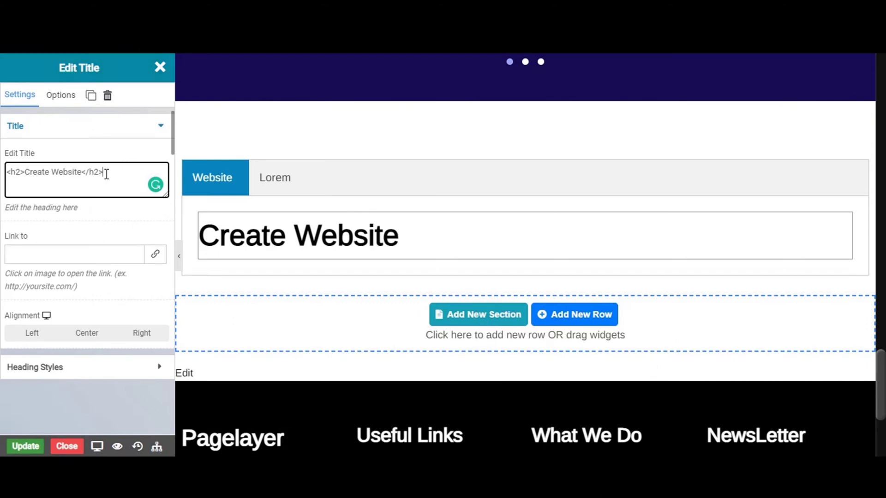
left_click(160, 67)
Add a second Title widget below the "Create Website" heading and change its h2 tags to p tags.
left_click_drag(35, 312, 299, 257)
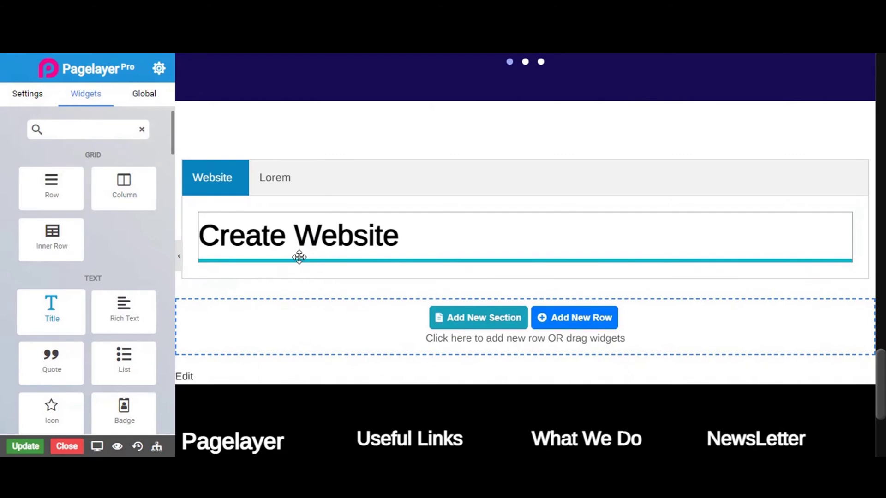
left_click(17, 171)
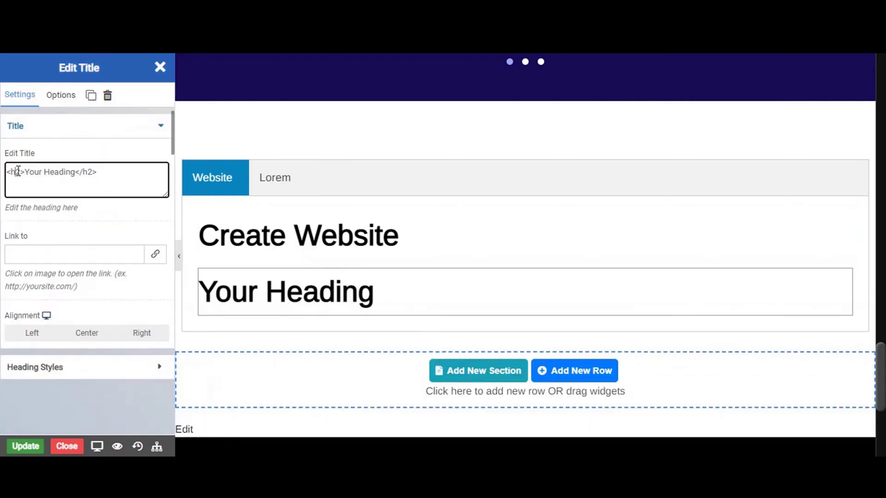
key("BackSpace")
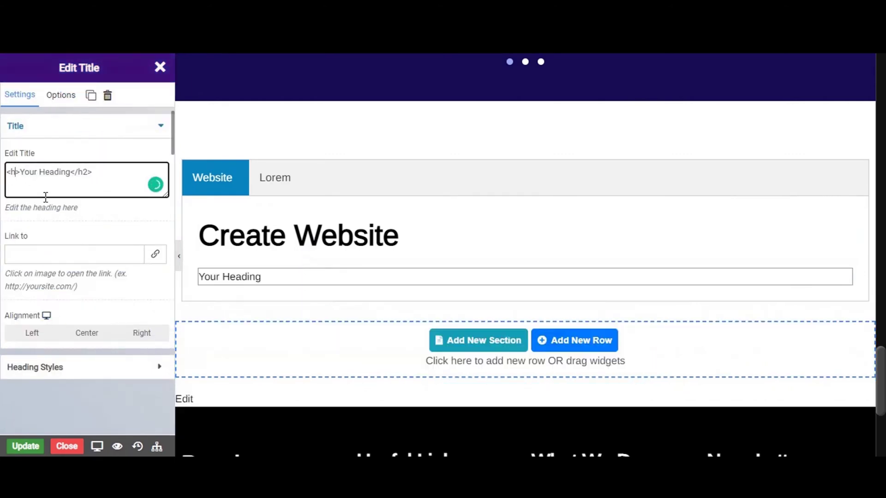
key("BackSpace")
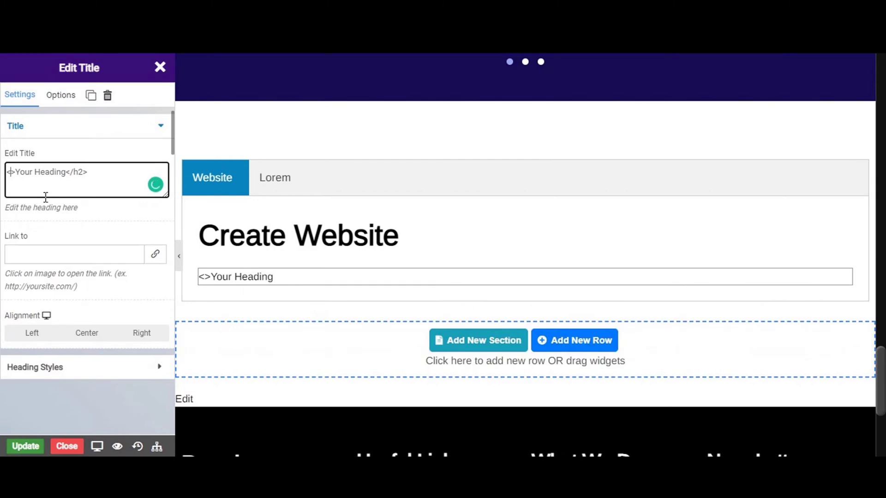
type("p")
left_click(88, 174)
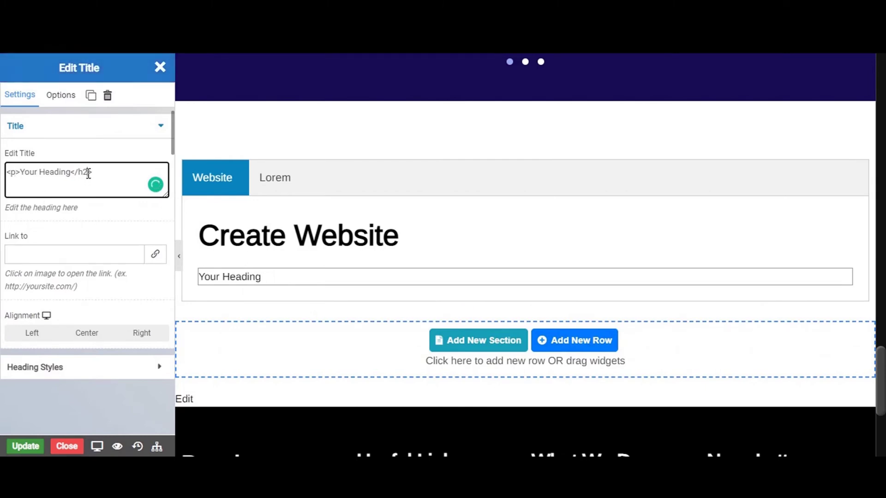
key("BackSpace")
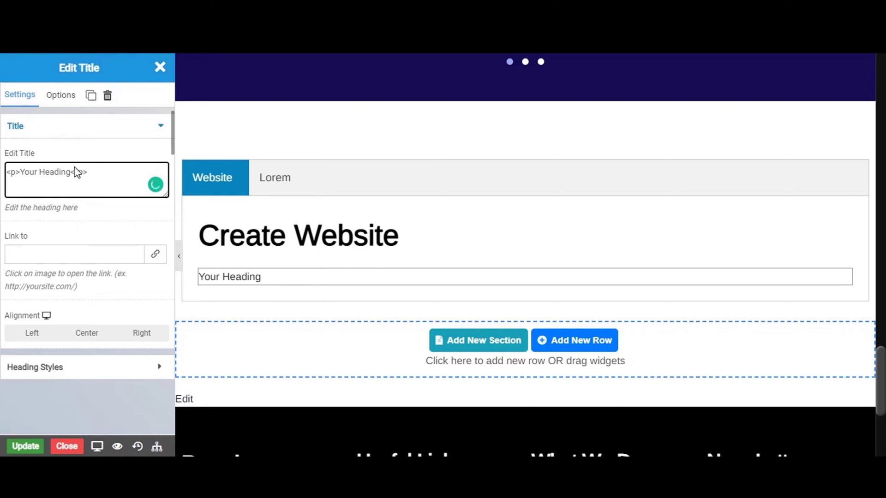
Replace "Your Heading" in the new title with the paragraph beginning "It is a long established fact" and collapse the Title settings.
left_click(69, 173)
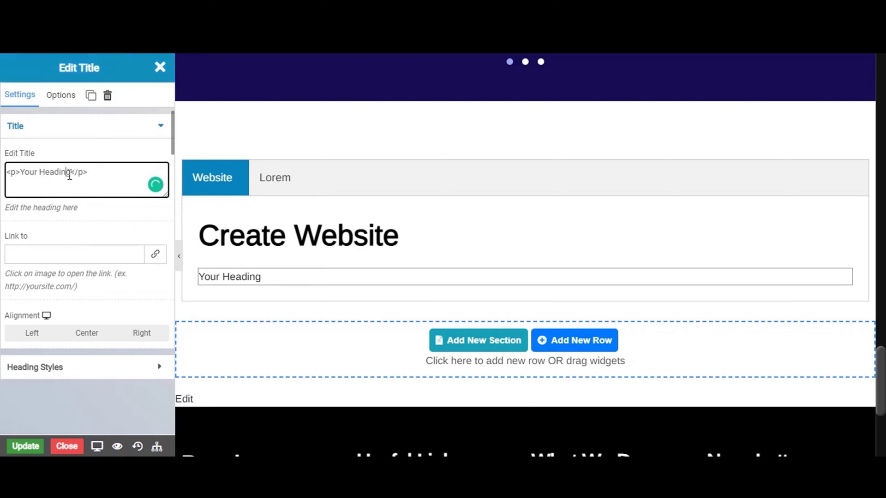
left_click_drag(73, 174, 20, 174)
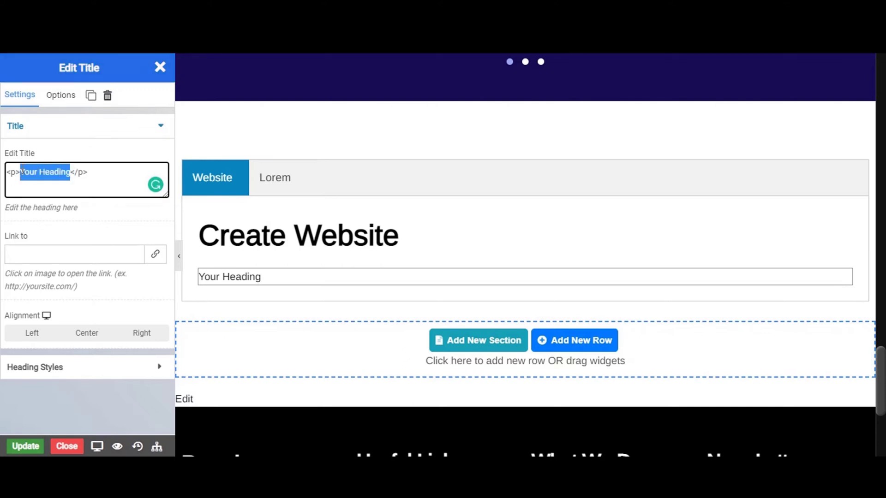
type("It is a long established fact that a reader will be distracted by the readable content of a page when looking at its layout. The point of using Lorem Ipsum is that it has a more-or-less normal distribution of letters, as opposed to using 'Content here, content here', making it look like readable English.")
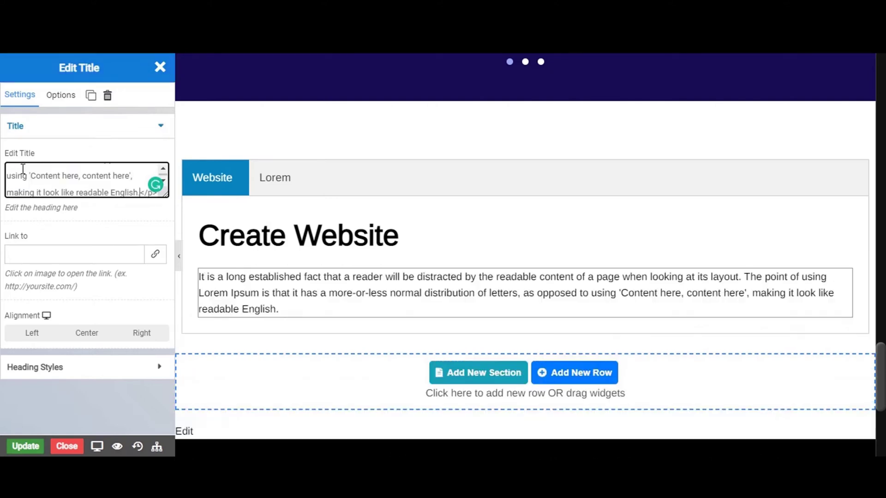
left_click(294, 314)
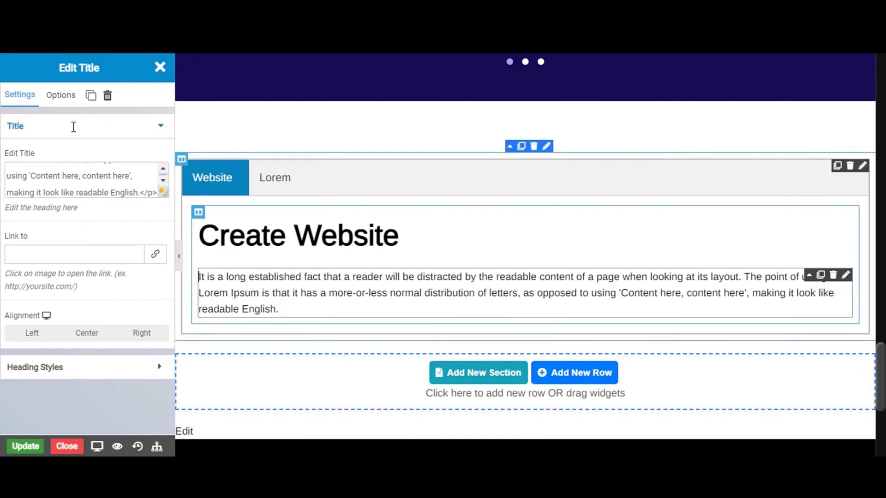
left_click(60, 131)
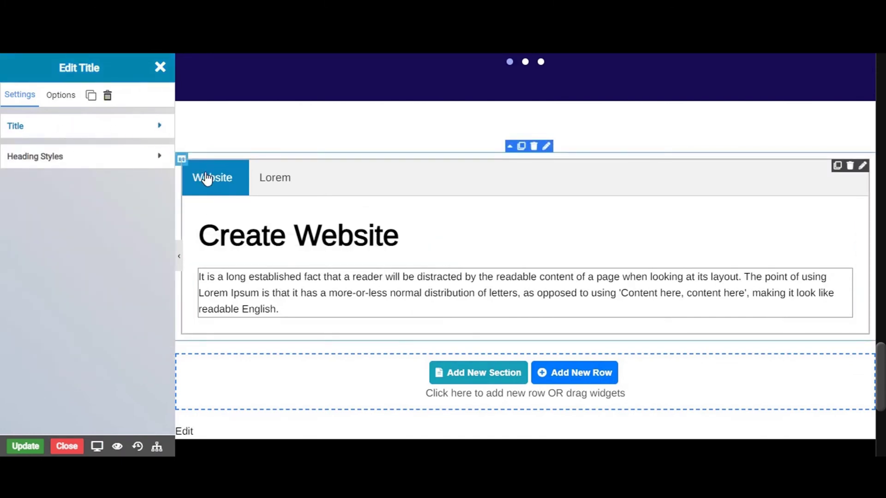
Duplicate the Website tab in the Tabs widget, removing the surplus third copy and the Lorem tab.
left_click(862, 166)
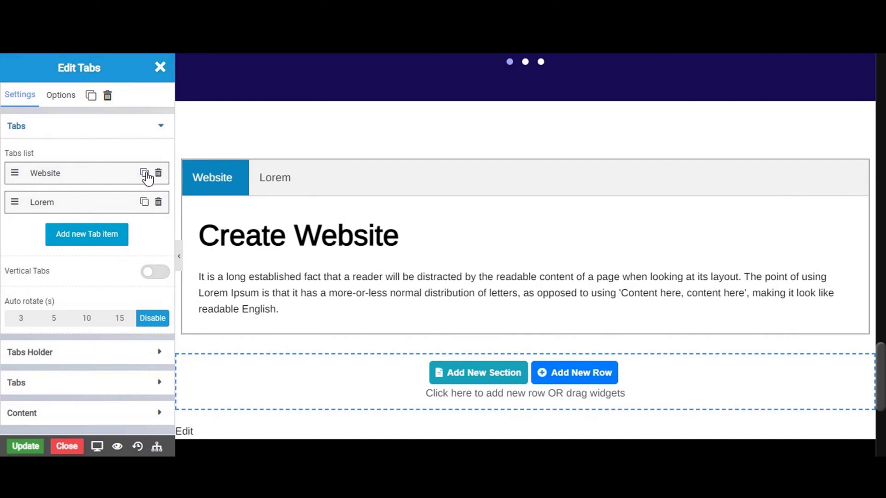
left_click(145, 177)
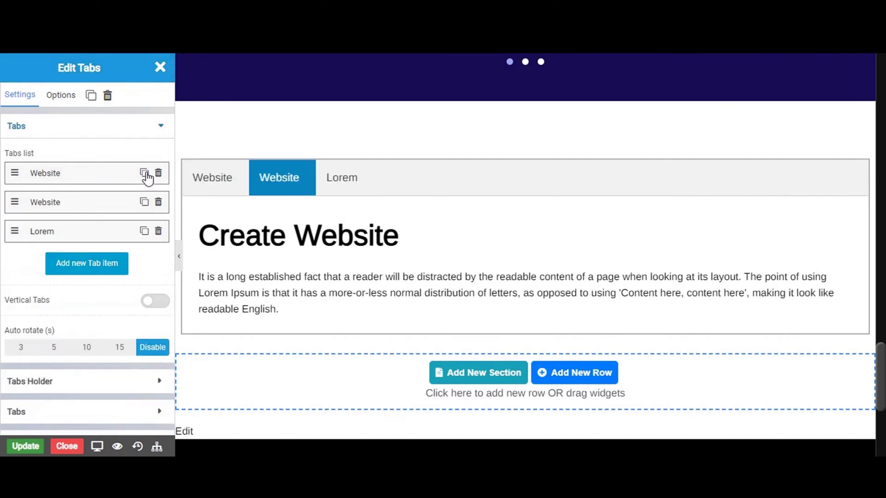
left_click(144, 203)
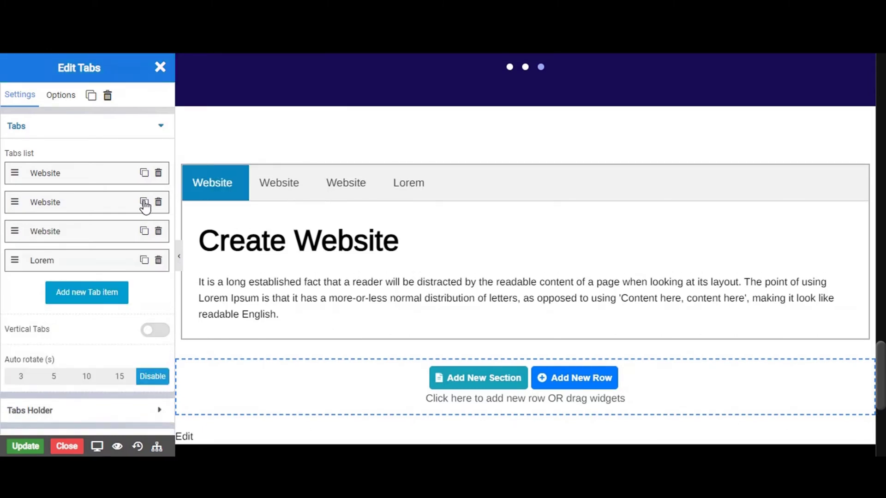
left_click(158, 233)
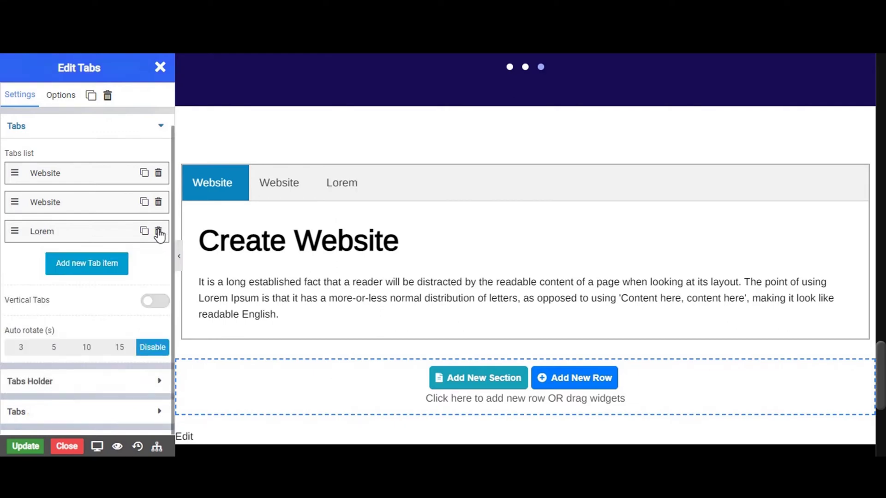
left_click(158, 232)
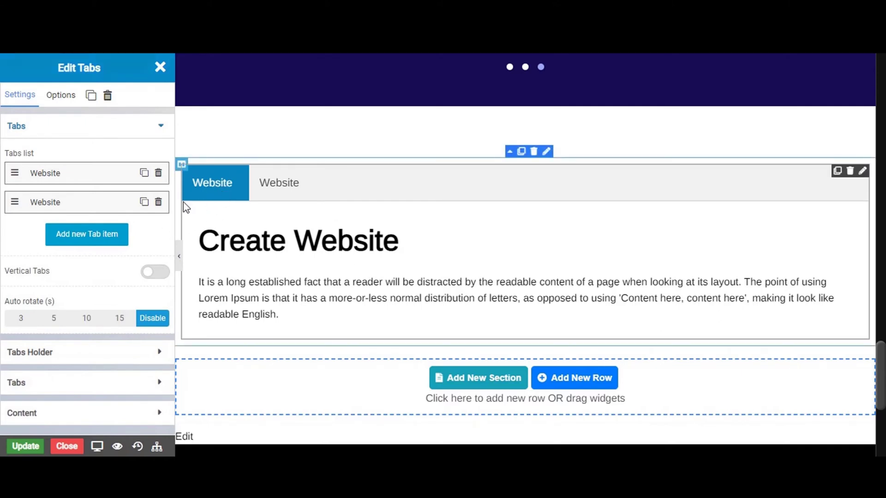
Change the second tab's title to "Application" and collapse that tab item.
left_click(15, 200)
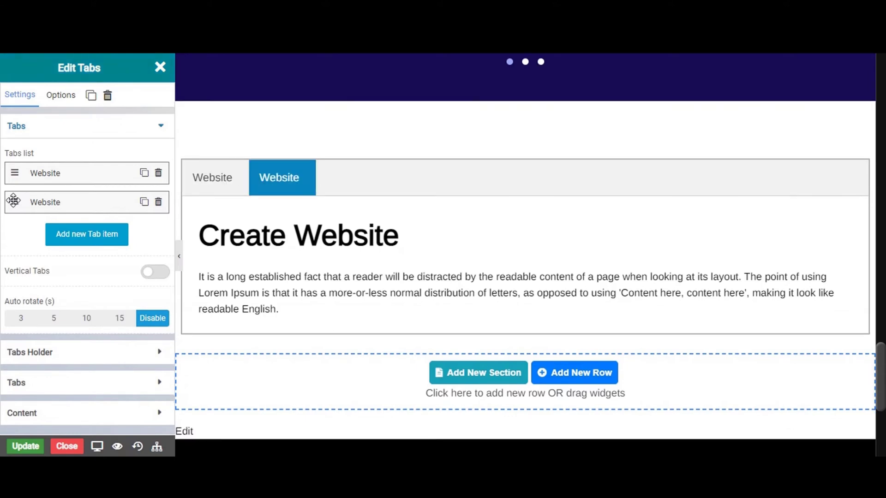
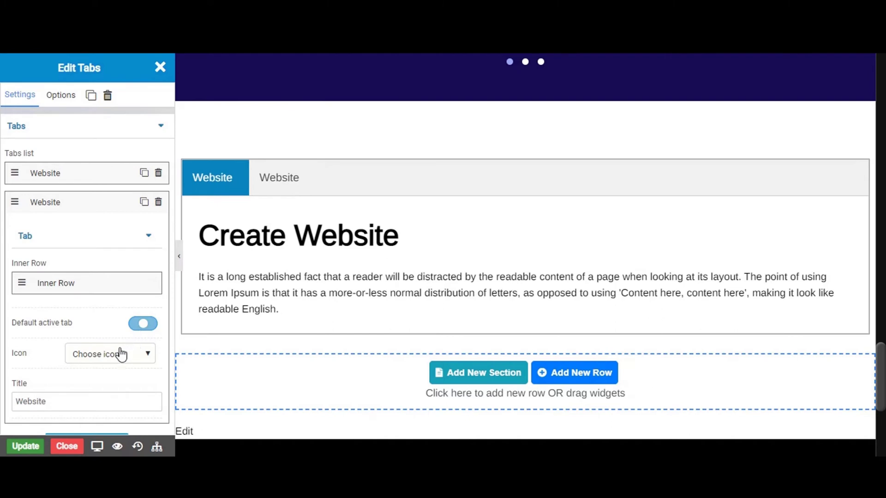
double_click(71, 398)
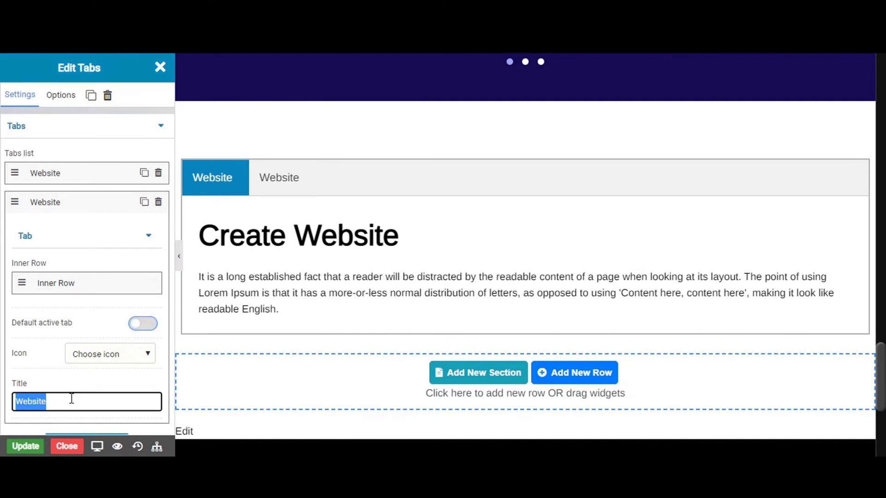
left_click(94, 401)
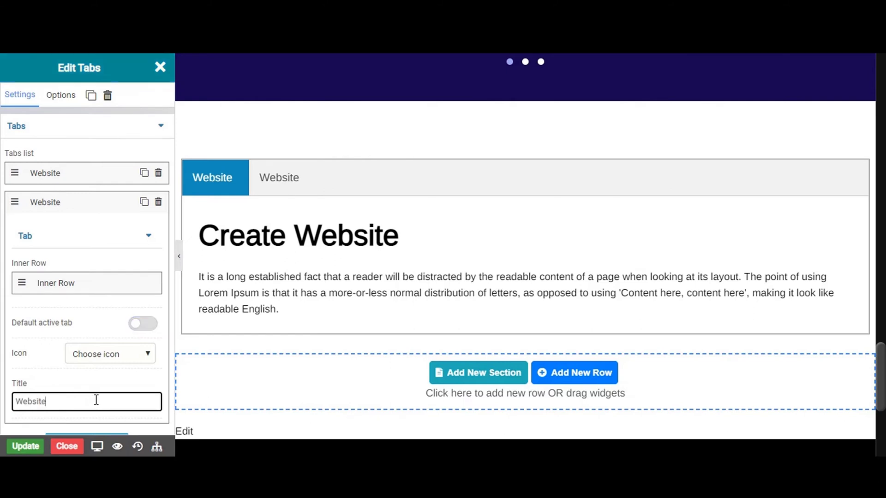
key("BackSpace")
key("BackSpace")
key("BackSpace")
key("BackSpace")
key("BackSpace")
key("BackSpace")
key("BackSpace")
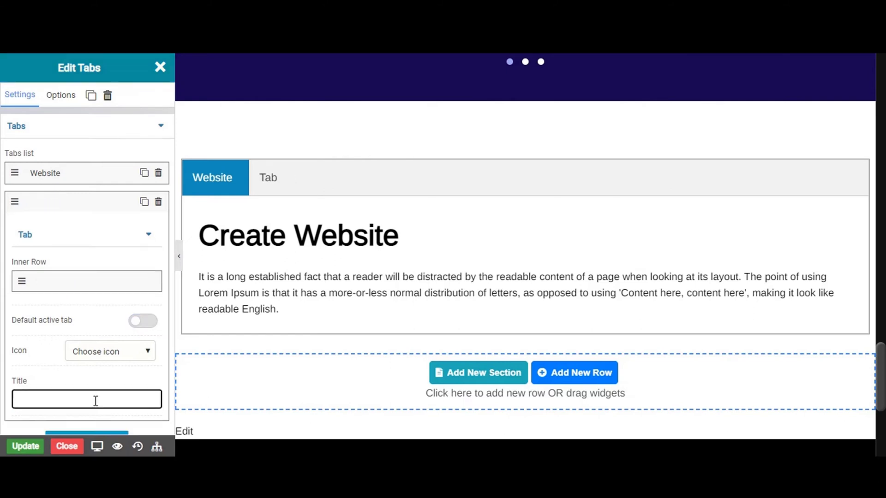
key("Caps_Lock")
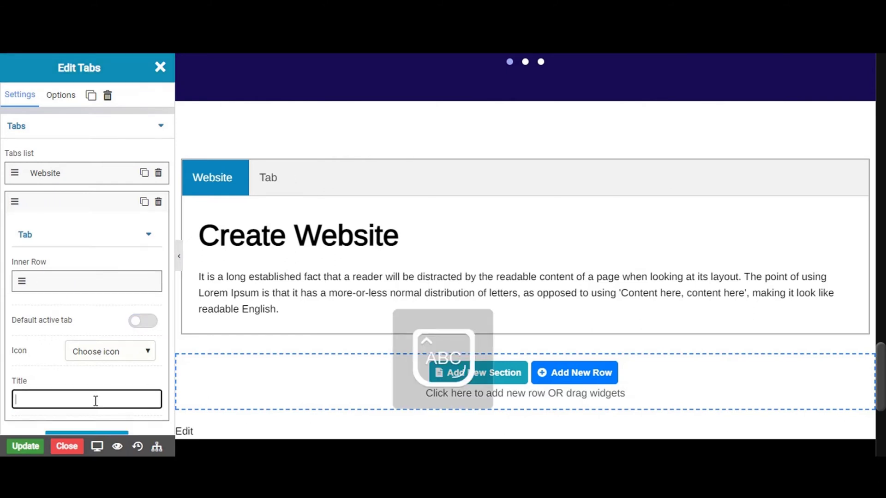
type("A")
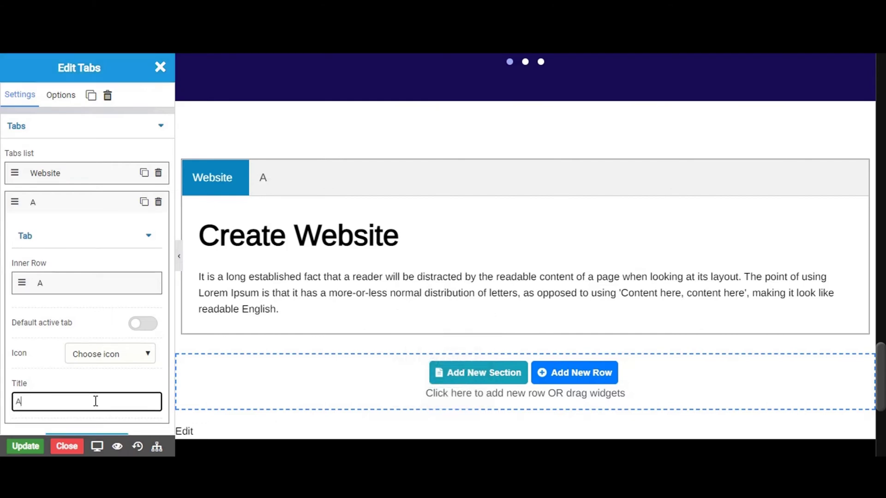
key("Caps_Lock")
type("pplicat")
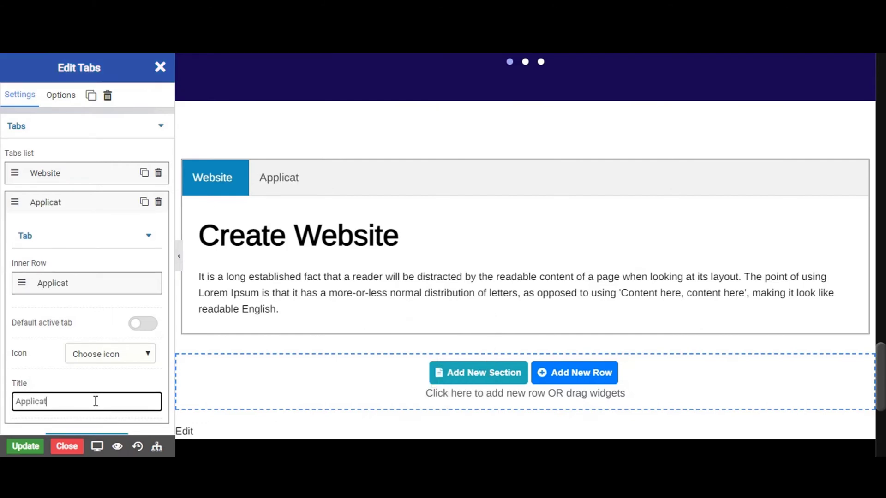
type("ion")
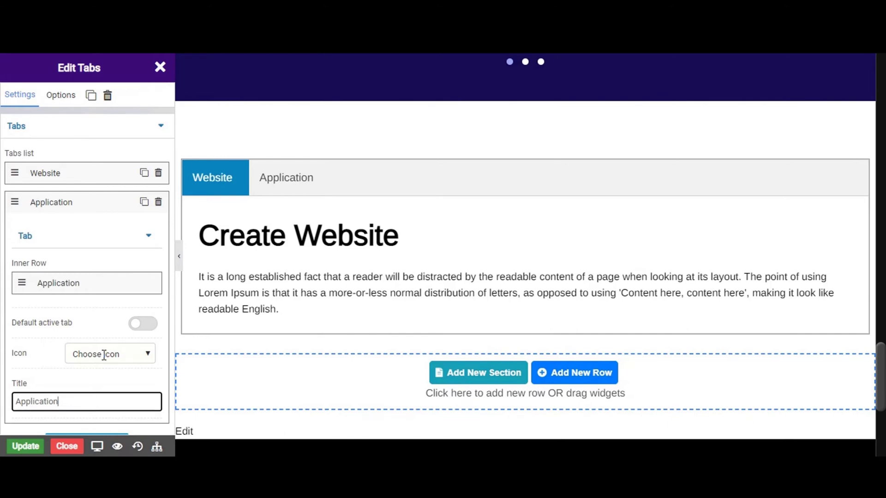
left_click(62, 207)
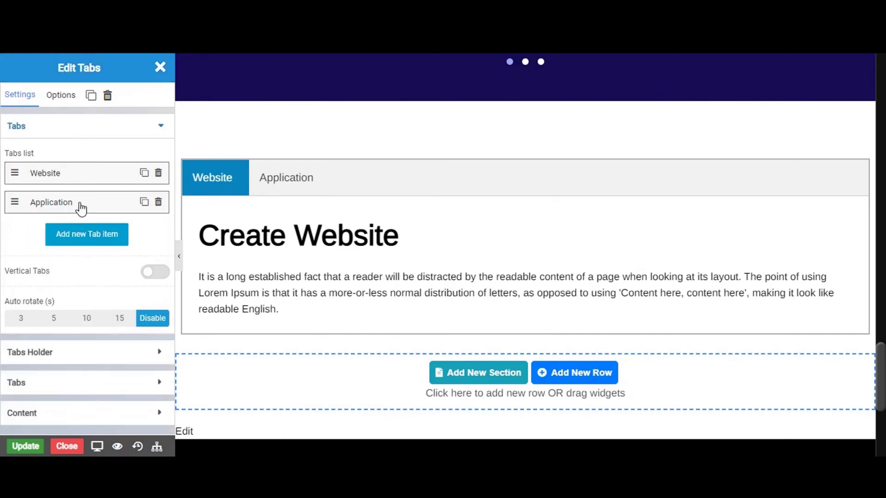
Delete the copied heading and paragraph from the Application tab's content.
left_click(304, 189)
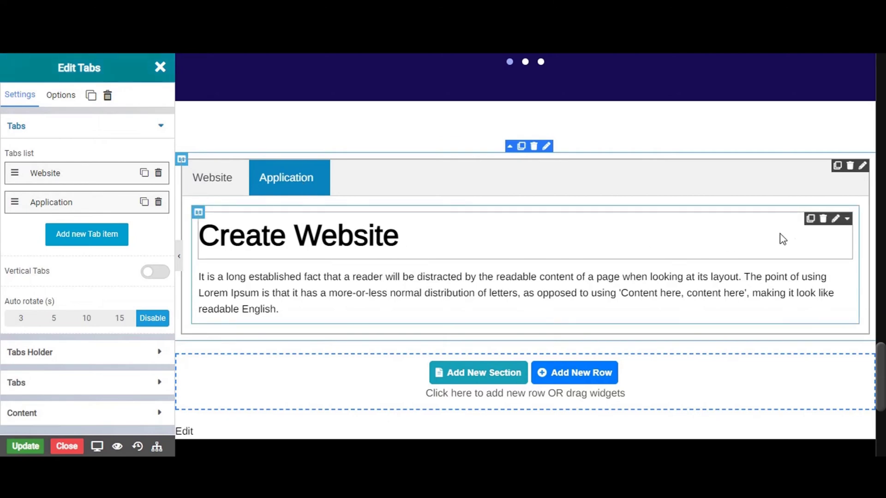
left_click(824, 222)
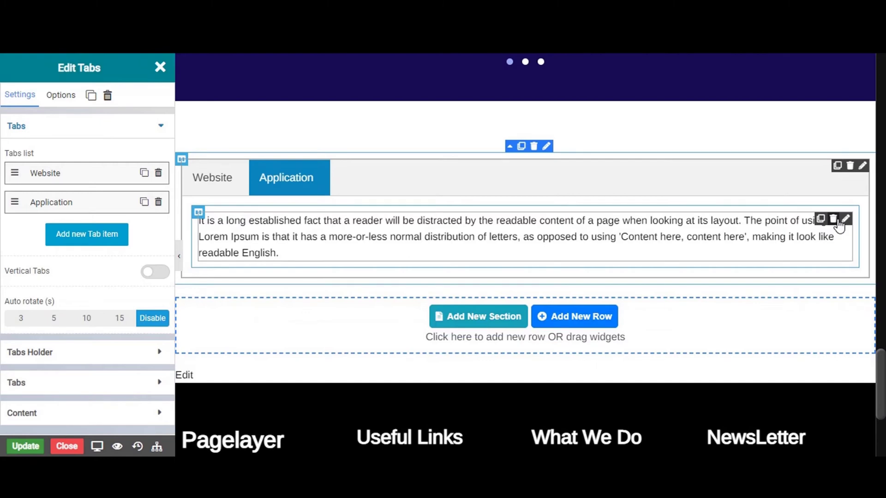
left_click(834, 219)
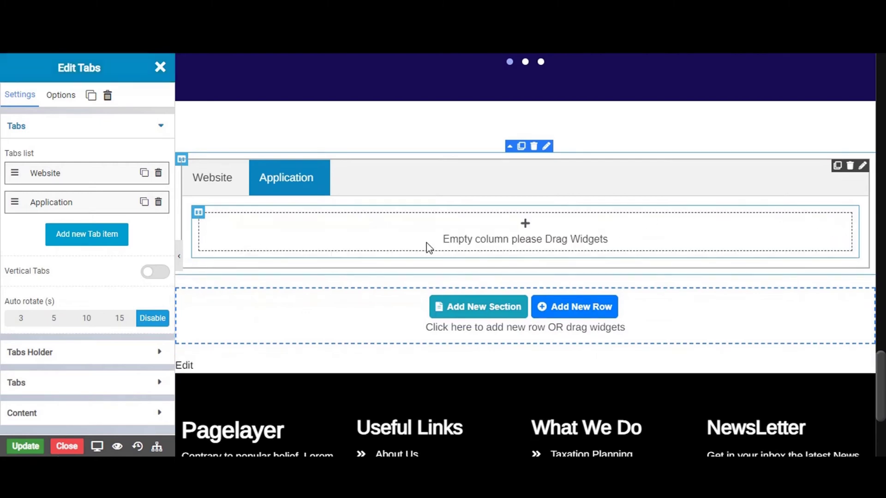
Add a second column to the Application tab's content with the Column widget and close the column settings.
left_click(159, 69)
left_click_drag(124, 185, 241, 228)
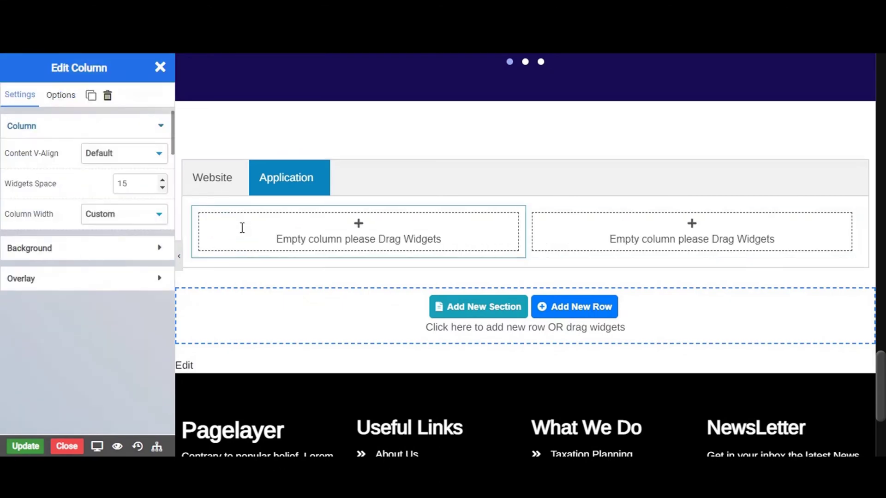
left_click(160, 68)
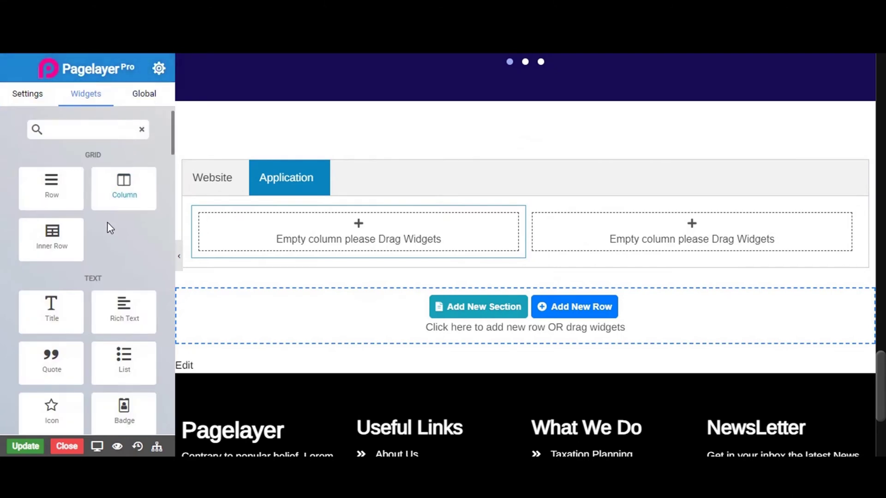
Find the Image widget and add it to the first column of the Application tab.
left_click(52, 134)
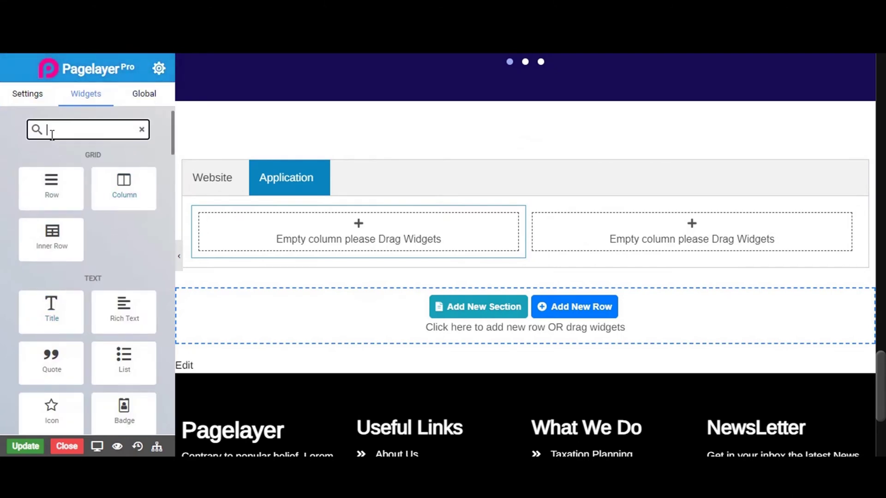
type("im")
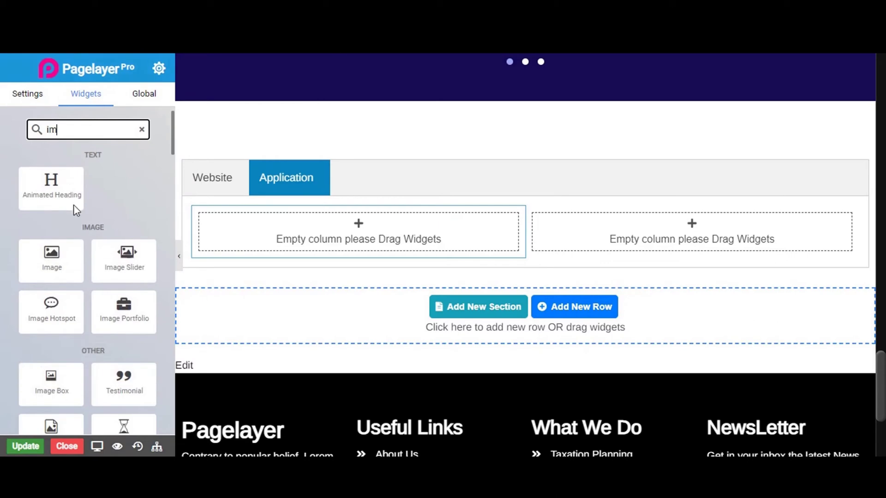
left_click_drag(54, 256, 271, 225)
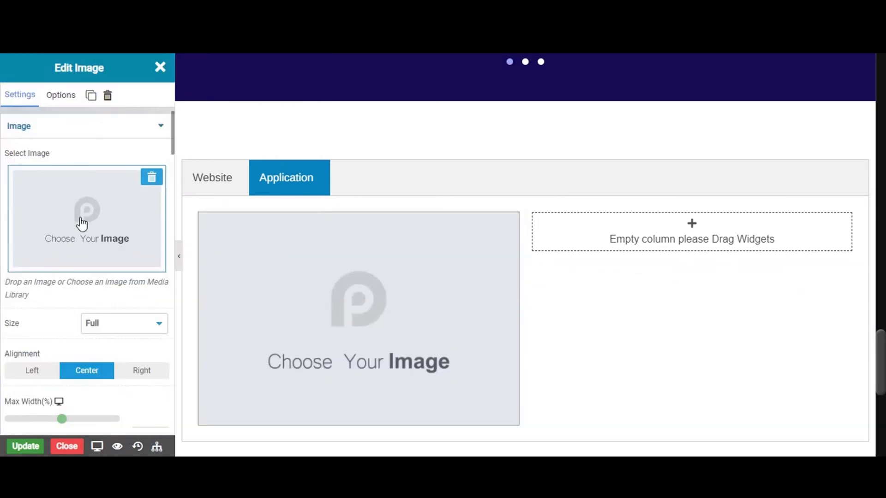
Set the widget's picture to project01.jpg from the media library and close the image settings.
left_click(81, 225)
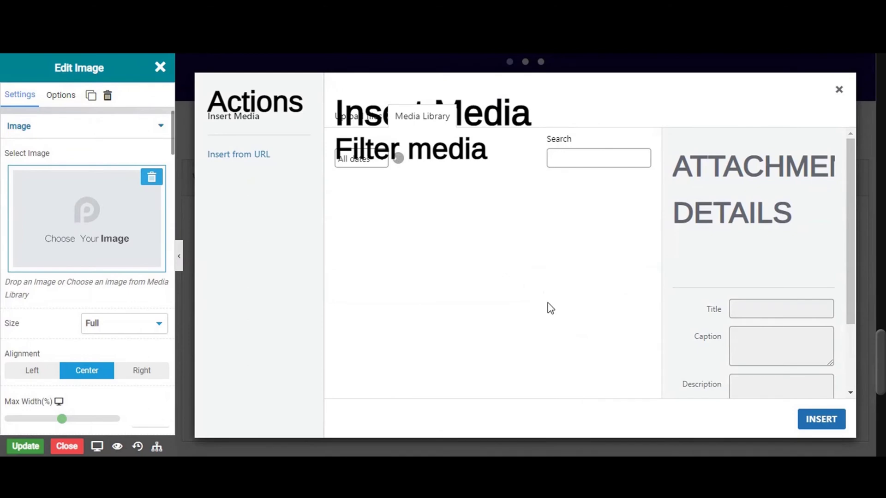
scroll(550, 309, "down", 5)
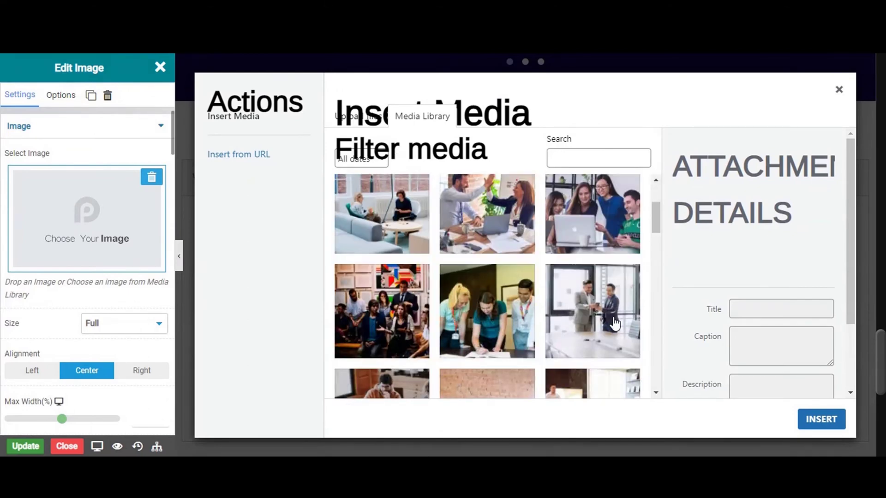
scroll(615, 323, "up", 3)
left_click(502, 341)
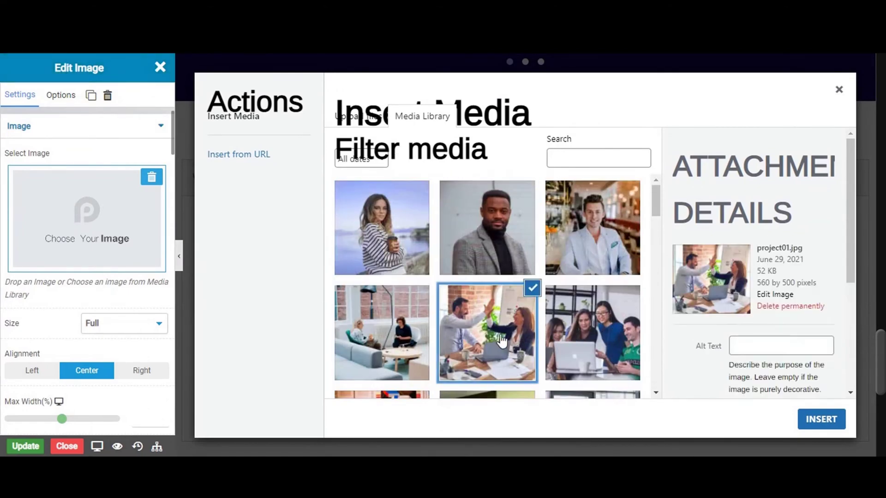
left_click(821, 420)
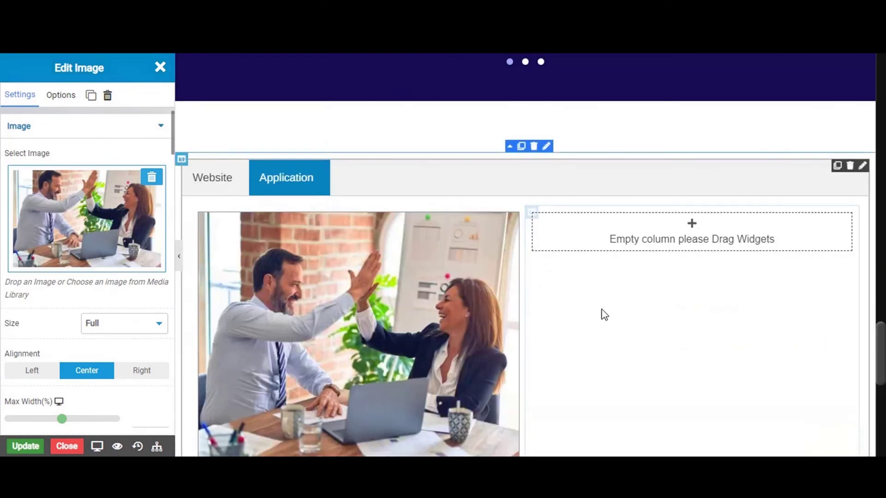
scroll(615, 303, "down", 1)
scroll(616, 296, "down", 2)
scroll(621, 245, "up", 3)
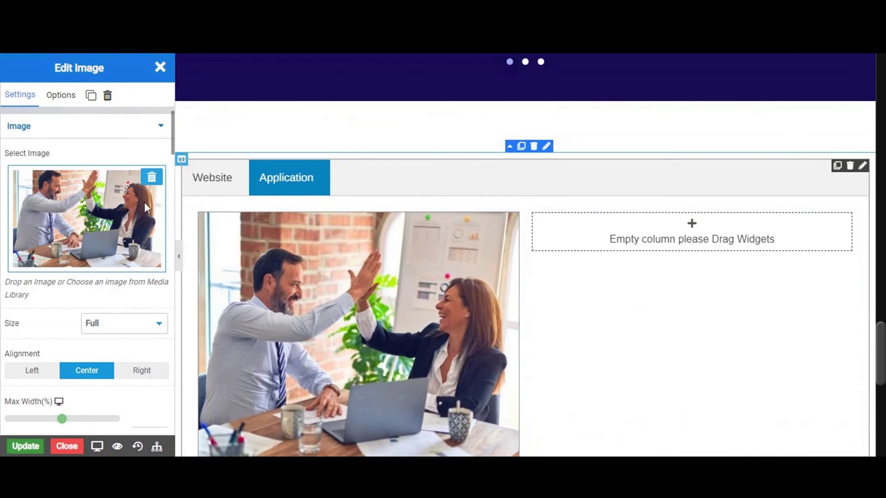
left_click(115, 132)
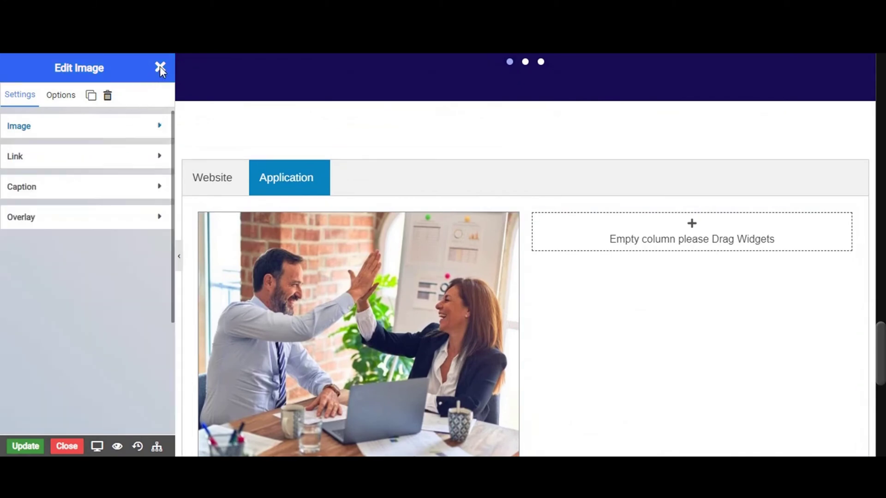
left_click(160, 67)
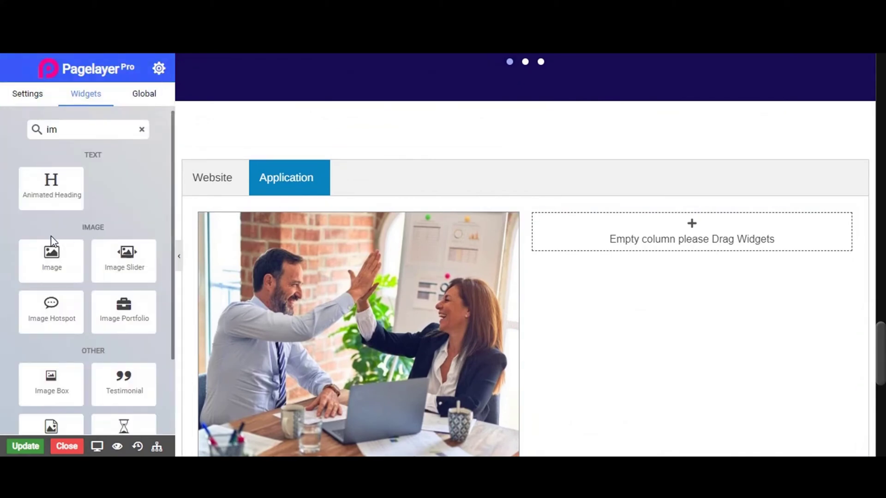
Clear the widget search and add a Title widget to the empty second column of the Application tab.
double_click(43, 134)
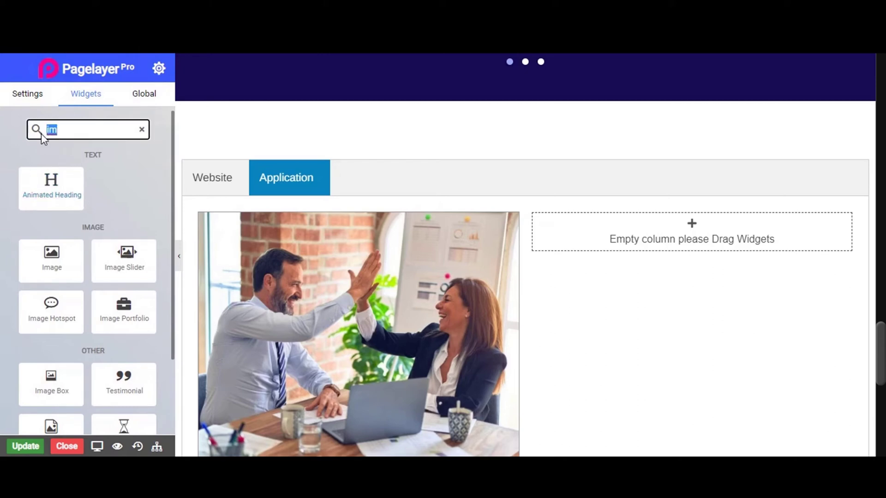
key("BackSpace")
left_click_drag(49, 305, 627, 277)
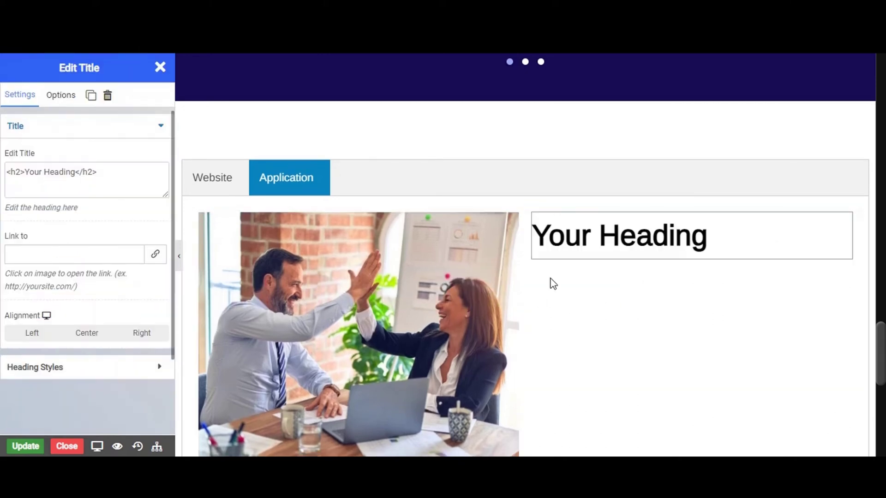
Change the new title's text to "Application", keeping its h2 tags, and close the title settings.
left_click(74, 173)
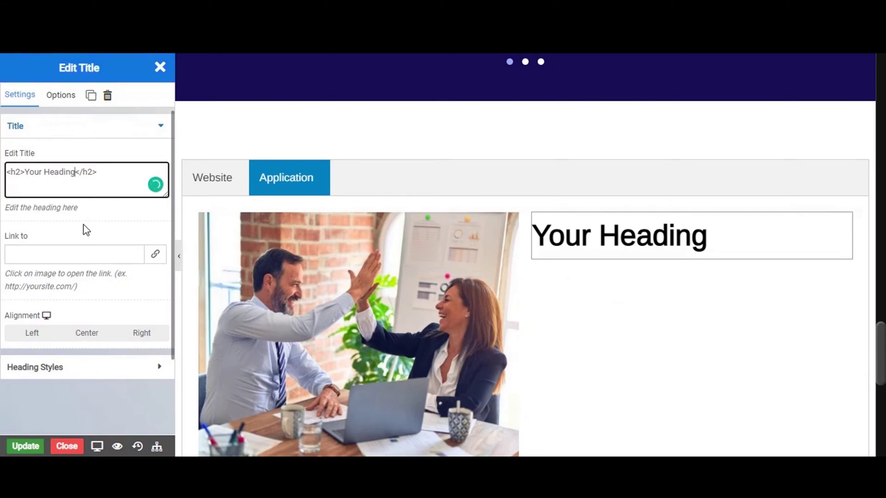
key("BackSpace")
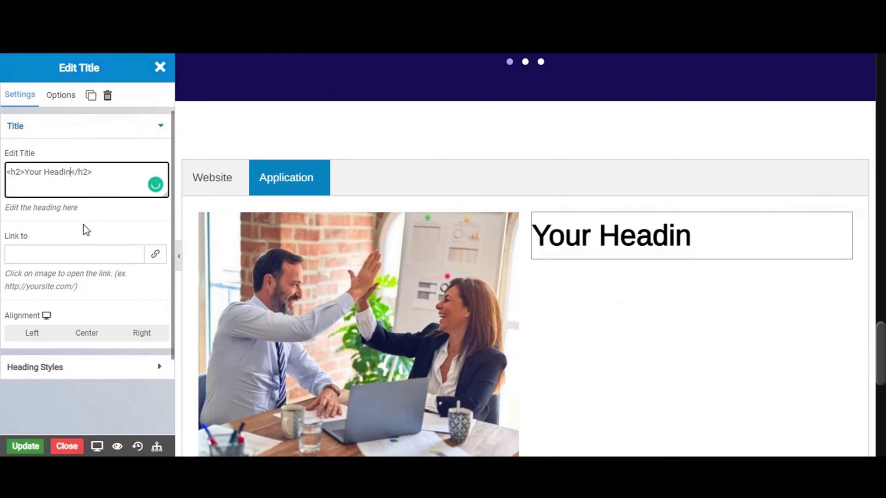
key("BackSpace")
key("BackSpace")
key("BackSpace")
key("BackSpace")
key("BackSpace")
key("BackSpace")
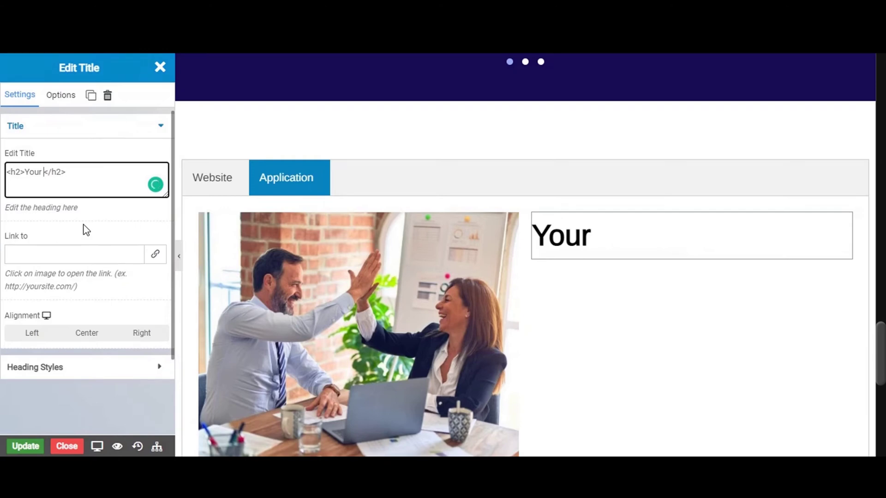
key("BackSpace")
key("BackSpace")
key("BackSpace")
key("BackSpace")
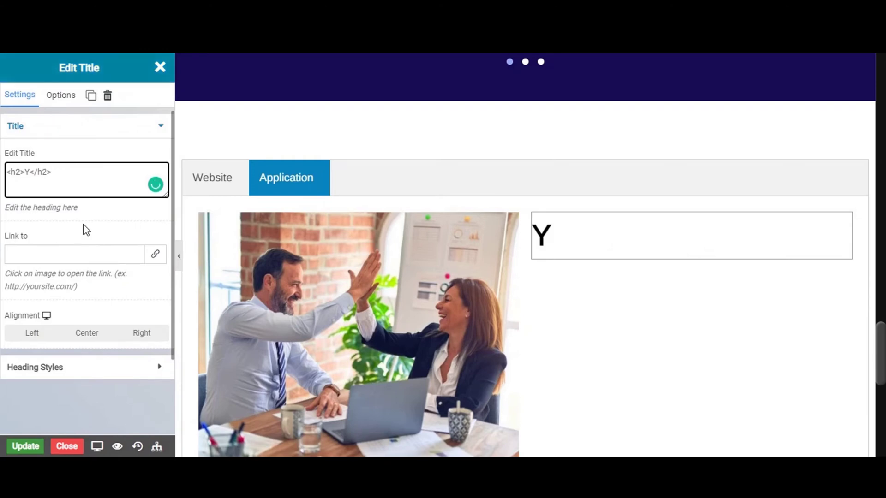
key("BackSpace")
type("A")
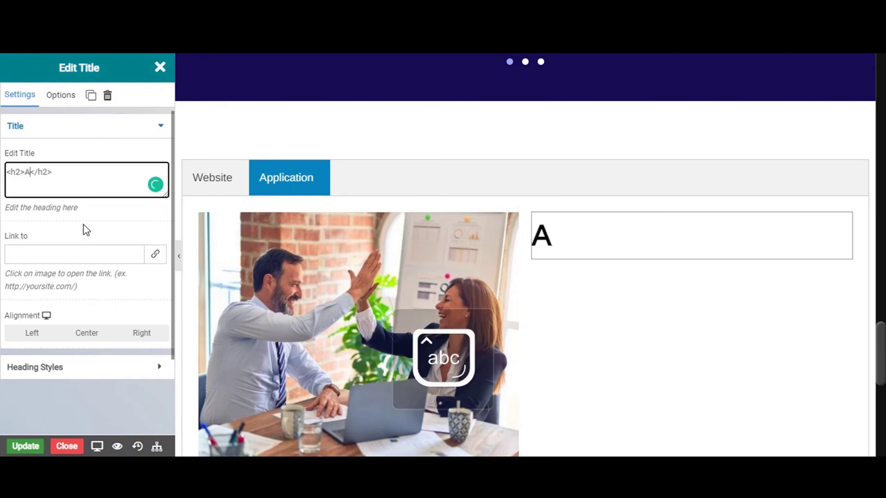
type("ppli")
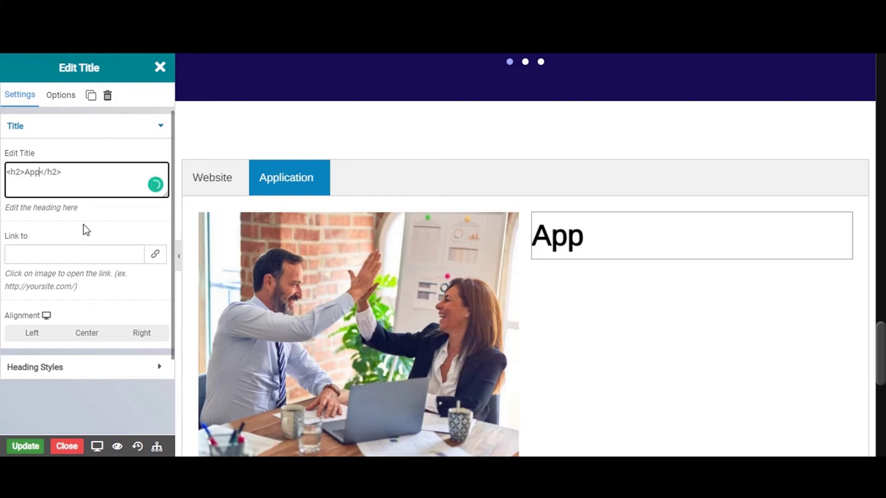
type("cati")
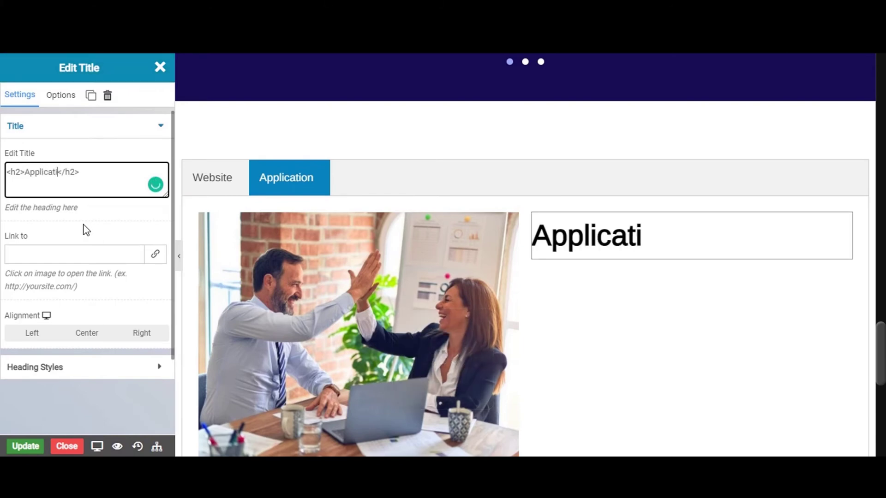
type("on")
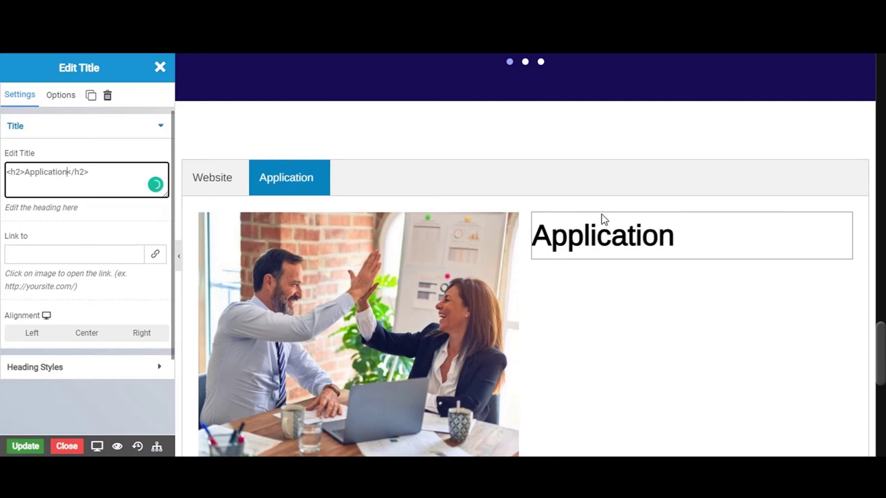
left_click(695, 243)
left_click(694, 238)
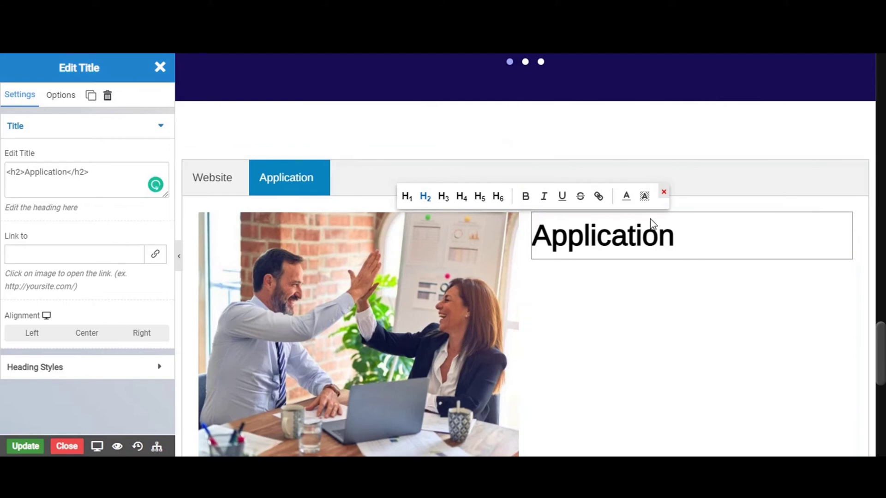
left_click(664, 194)
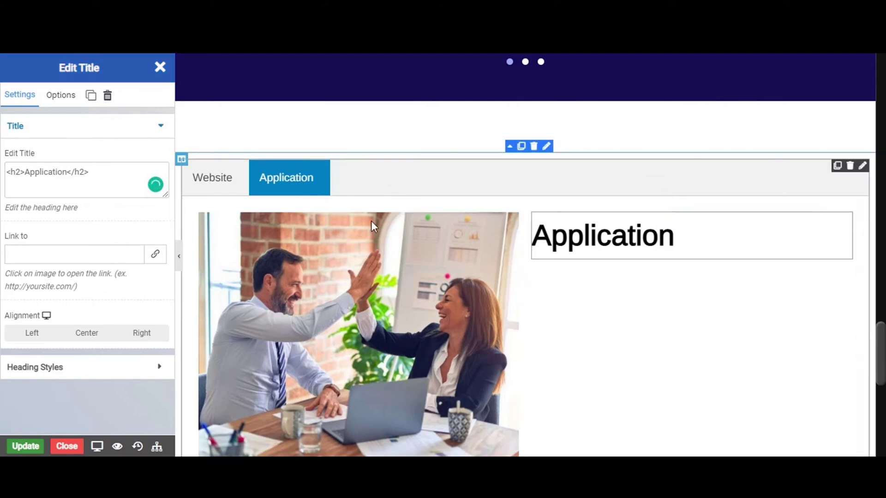
left_click(160, 68)
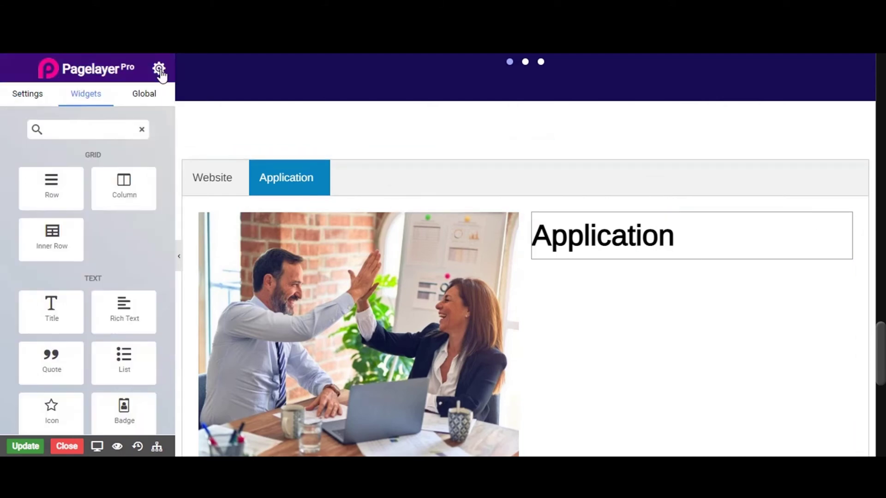
Add another Title widget below the Application heading and change its opening and closing tags to p.
left_click_drag(43, 305, 595, 380)
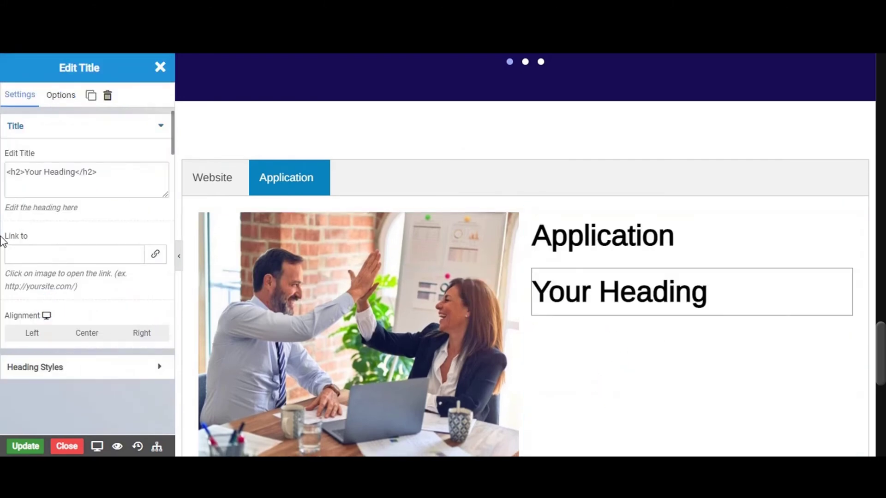
left_click(21, 175)
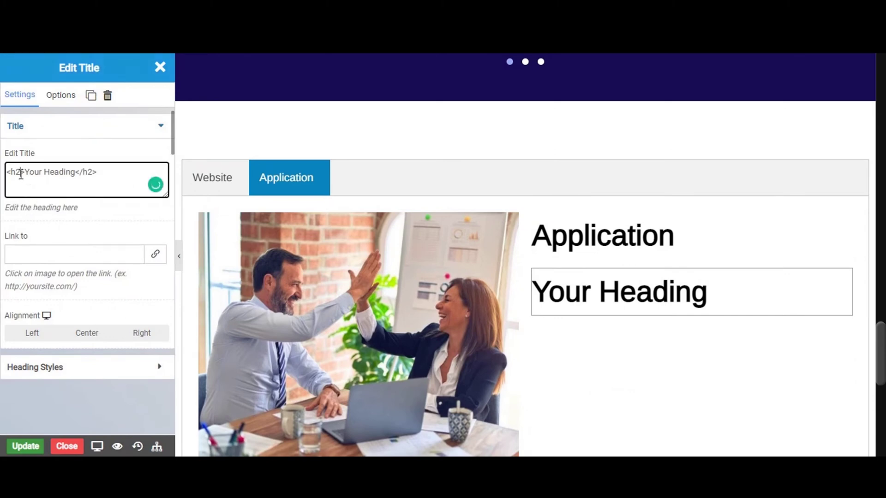
key("BackSpace")
key("BackSpace")
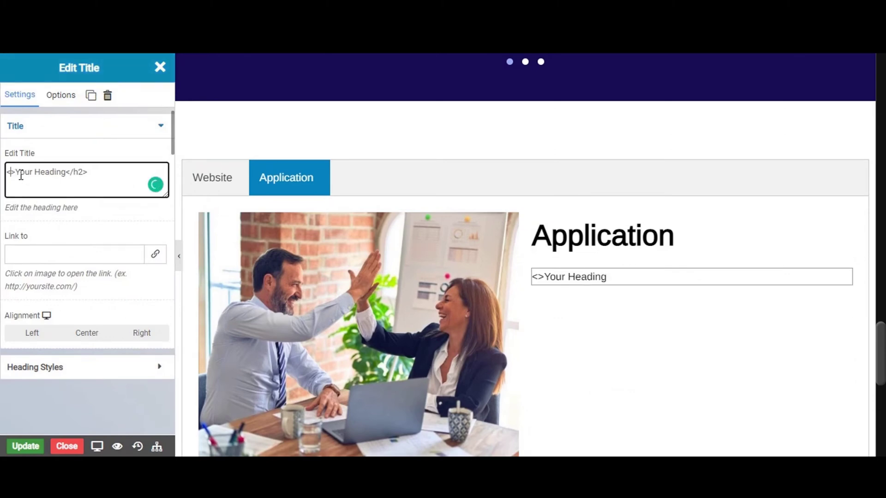
type("p")
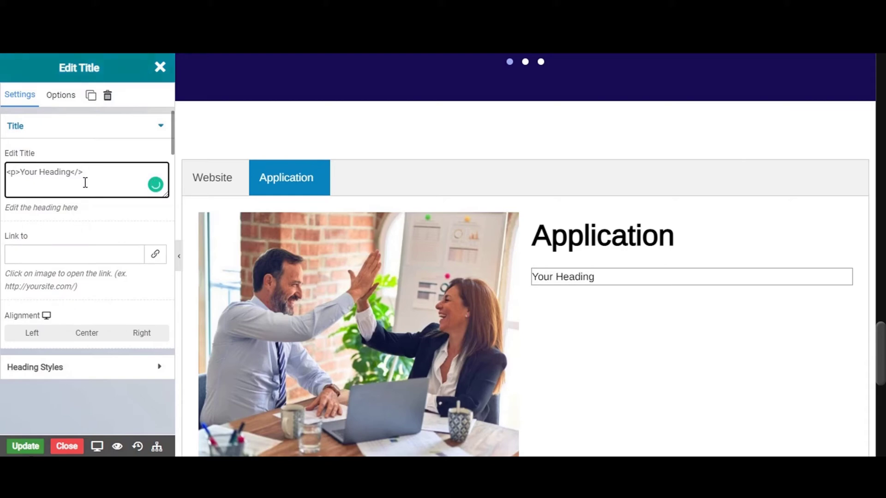
type("p")
Replace the placeholder text between the p tags with the Lorem Ipsum passage starting "There are many variations of passages of Lorem Ipsum available".
left_click_drag(65, 174, 70, 174)
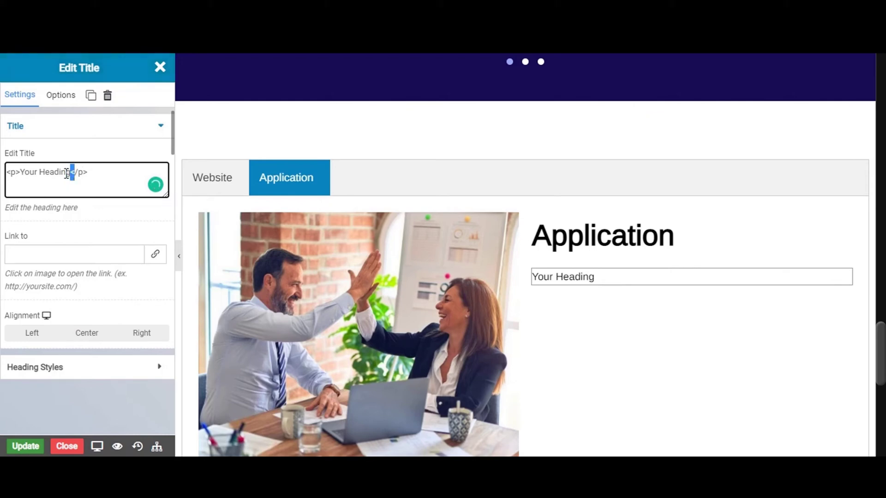
double_click(70, 174)
left_click_drag(70, 174, 20, 174)
type("There are many variations of passages of Lorem Ipsum available, but the majority have suffered alteration in some form, by injected humour, or randomised words which don't look even slightly believable. If you are going to use a passage of Lorem Ipsum, you need to be sure there isn't anything embarrassing hidden in the middle of text. All the Lorem Ipsum generators on the Internet tend to repeat predefined chunks as necessary, making this the first true generator on the Internet. It uses a dictionary of over 200 Latin words, combined with a handful of model sentence structures, to generate Lorem Ipsum which looks reasonable. The generated Lorem Ipsum is therefore always free from repetition, injected humour, or non-characteristic words etc.")
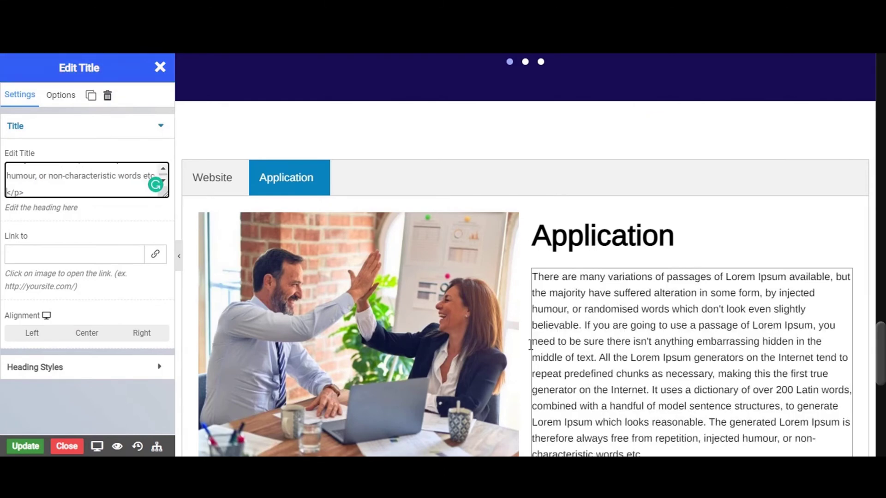
Enlarge the title text box, delete everything in the paragraph after "hidden in the middle of text.", and collapse the Title settings.
scroll(660, 326, "down", 3)
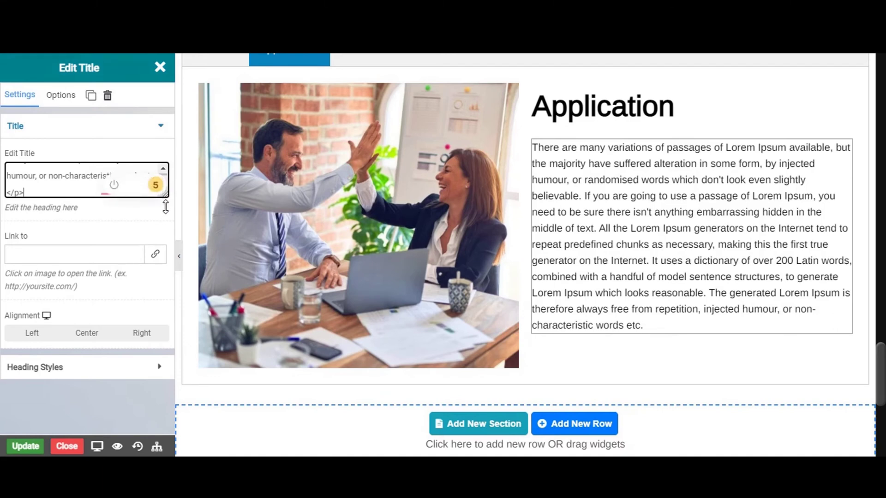
left_click_drag(163, 197, 164, 329)
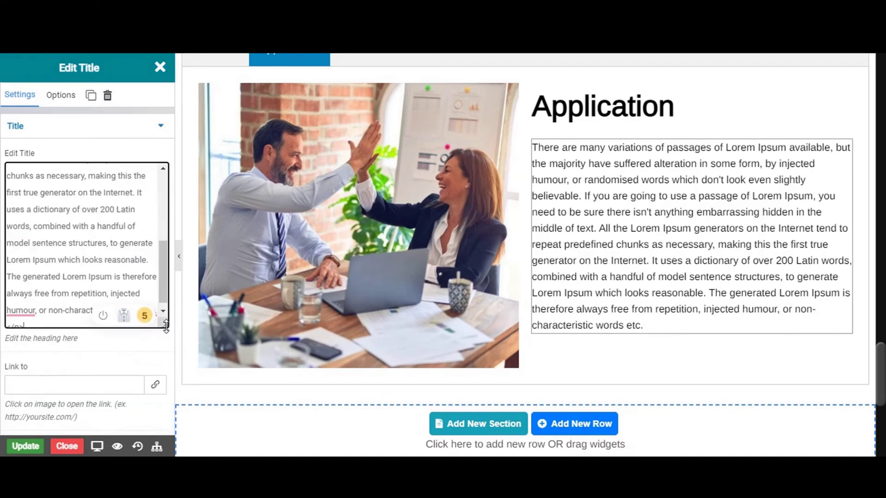
left_click_drag(161, 379, 161, 383)
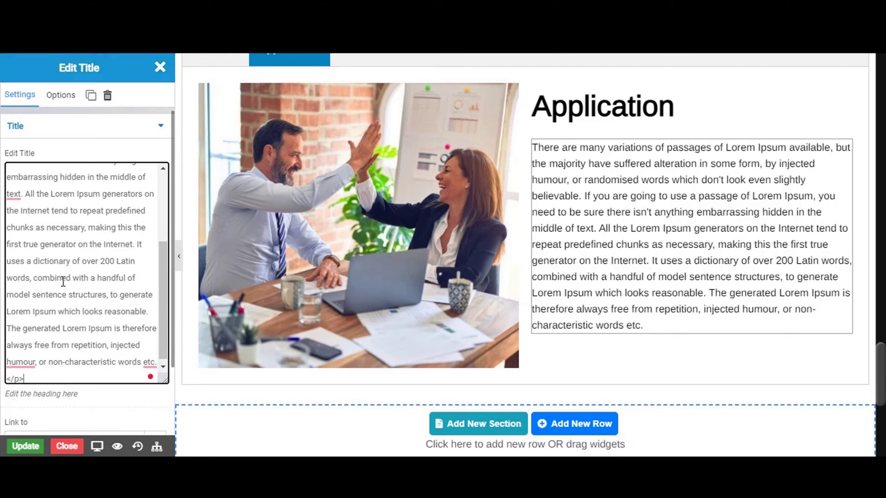
left_click_drag(25, 197, 54, 376)
key("BackSpace")
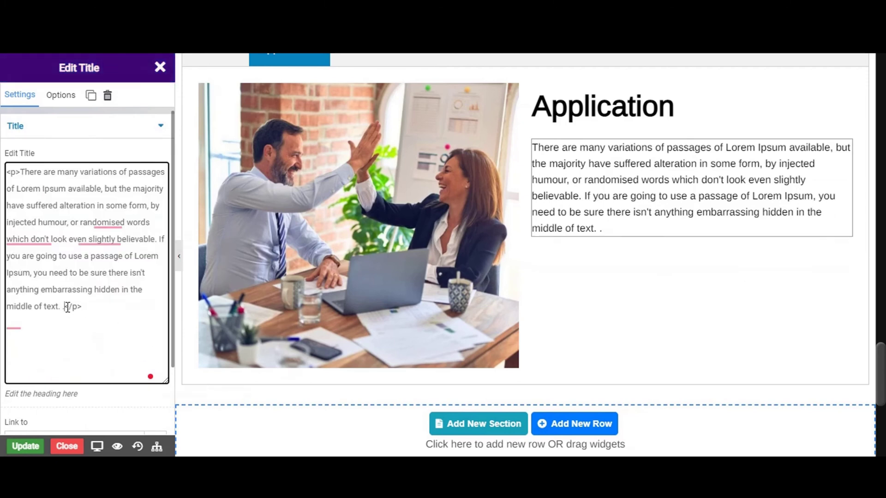
key("BackSpace")
key("BackSpace")
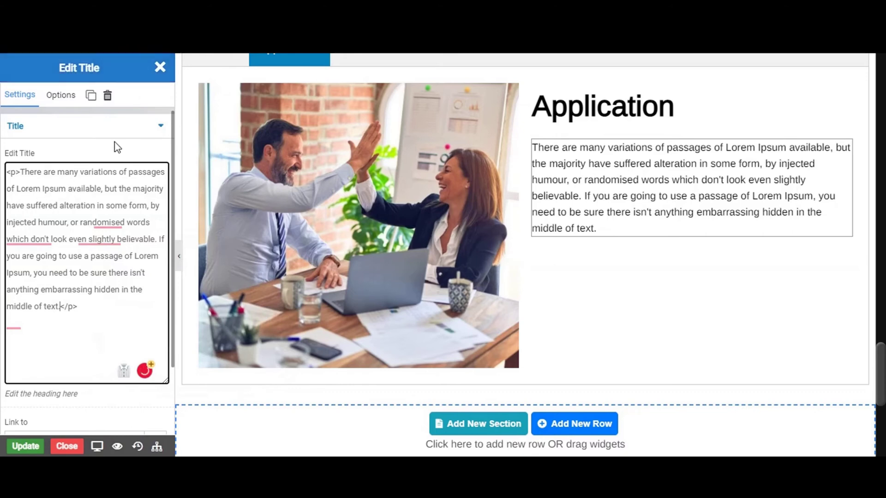
left_click(118, 127)
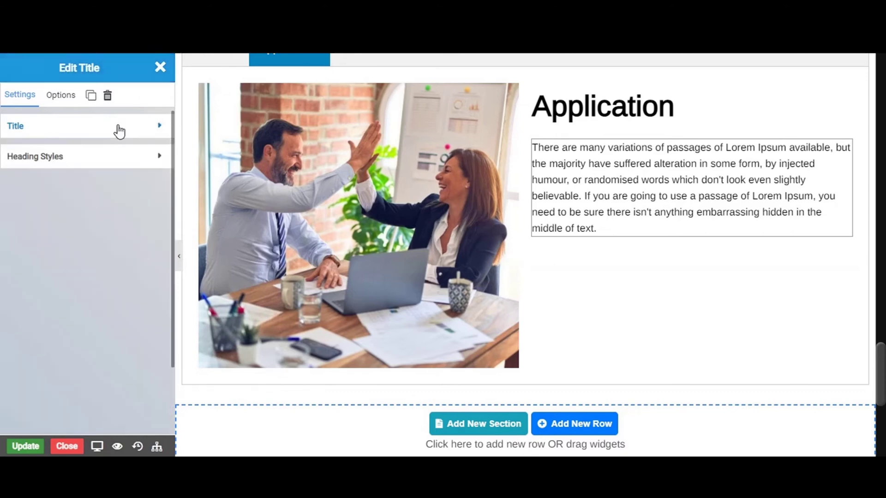
Add a List widget below the Application paragraph and delete its second list item.
left_click(160, 68)
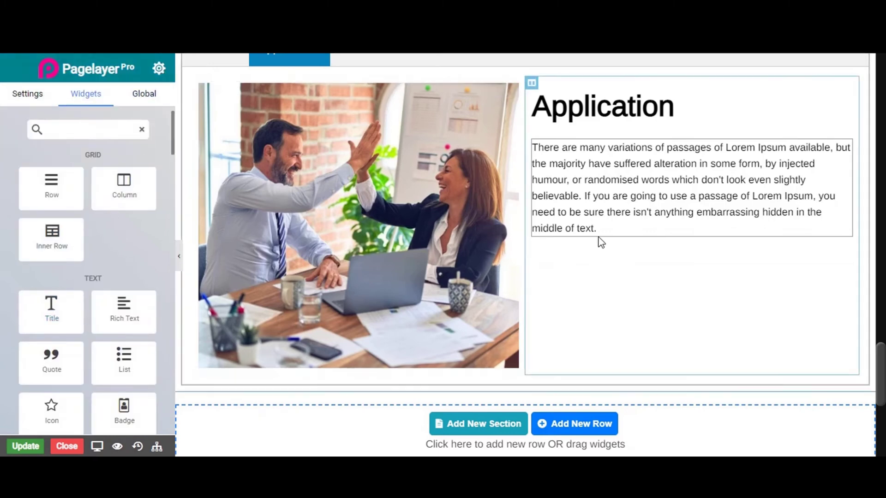
scroll(118, 318, "down", 5)
scroll(113, 212, "up", 2)
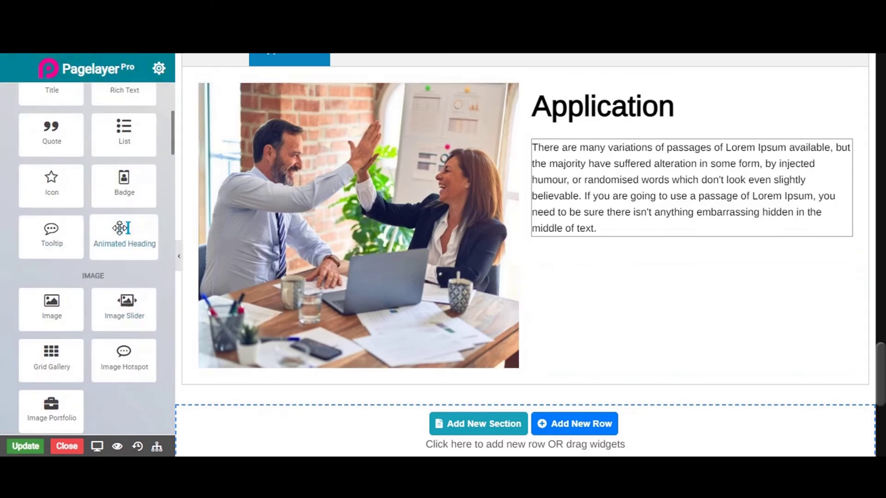
left_click_drag(123, 132, 635, 296)
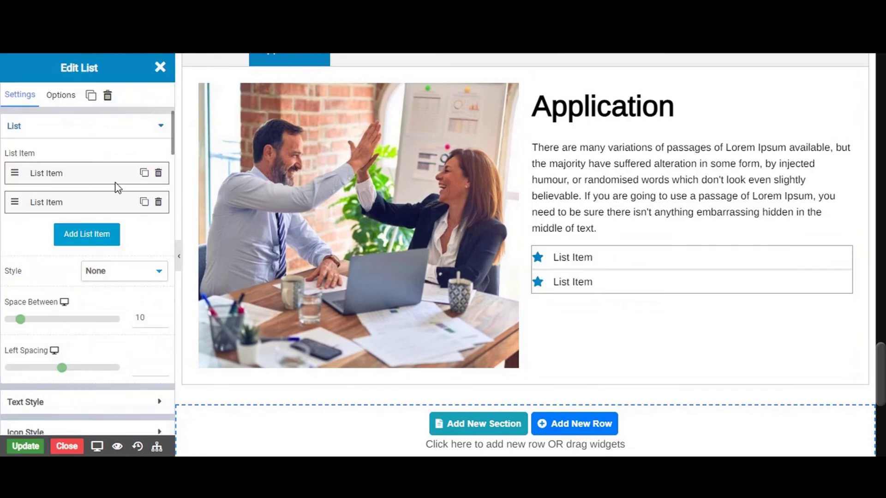
left_click(158, 202)
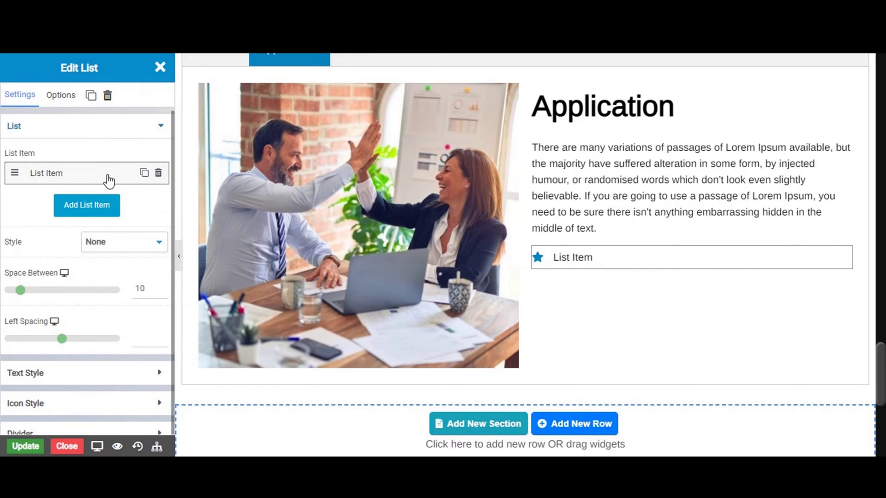
Change the remaining list item's icon to the solid check icon.
left_click(109, 181)
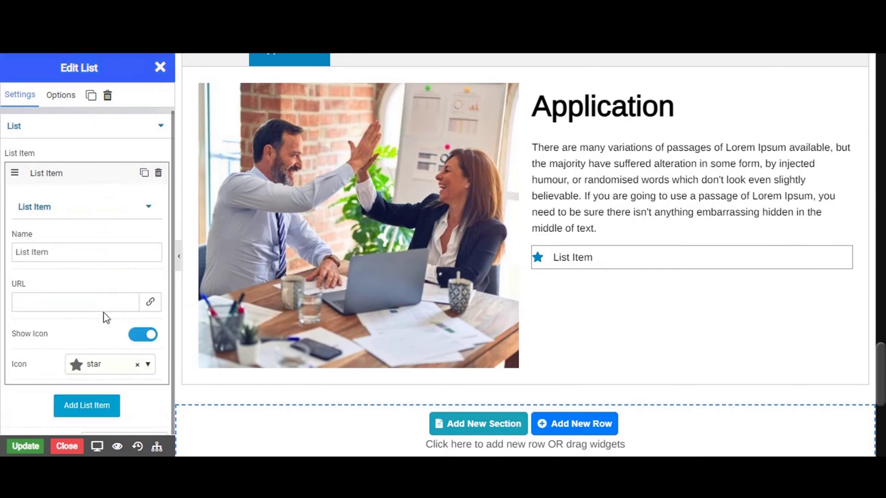
left_click(148, 365)
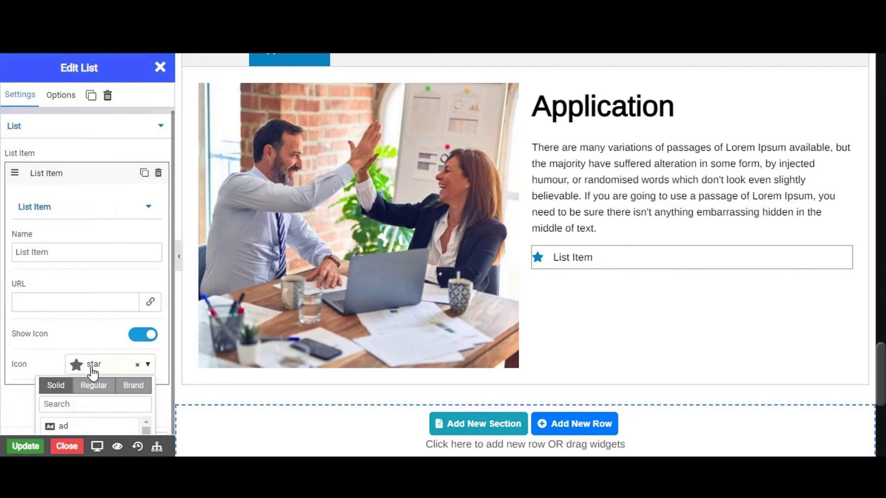
scroll(74, 378, "down", 5)
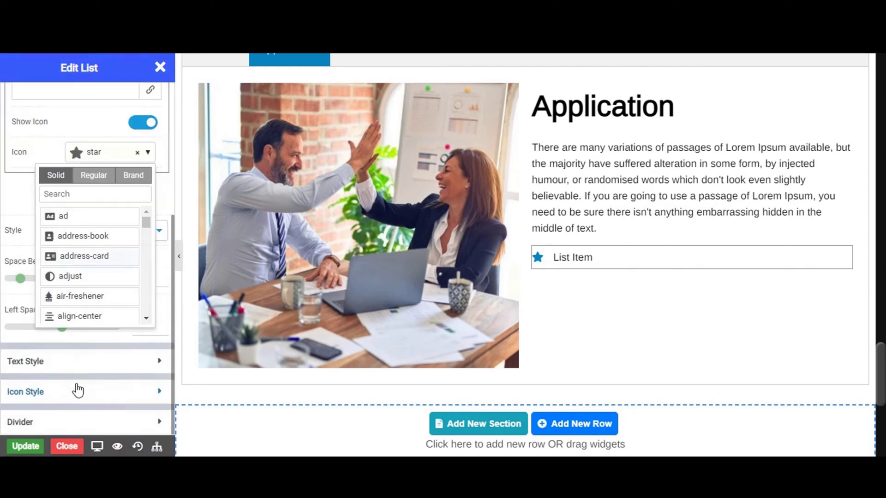
left_click(54, 194)
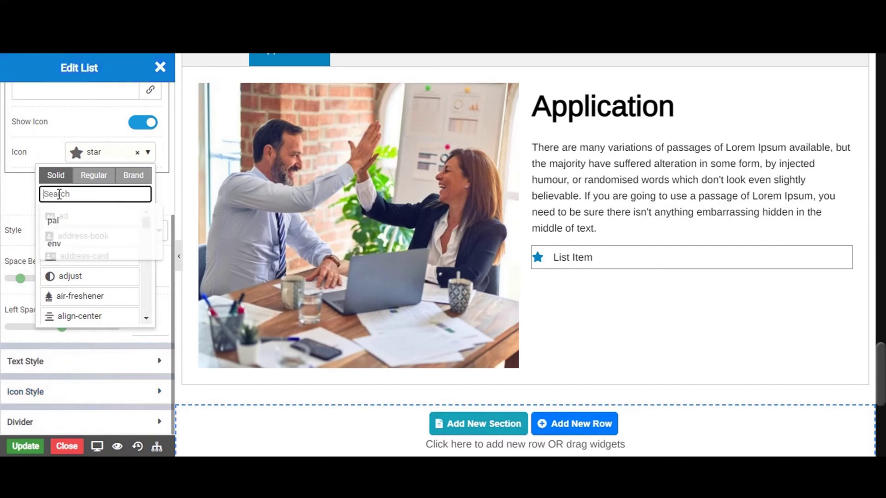
type("chec")
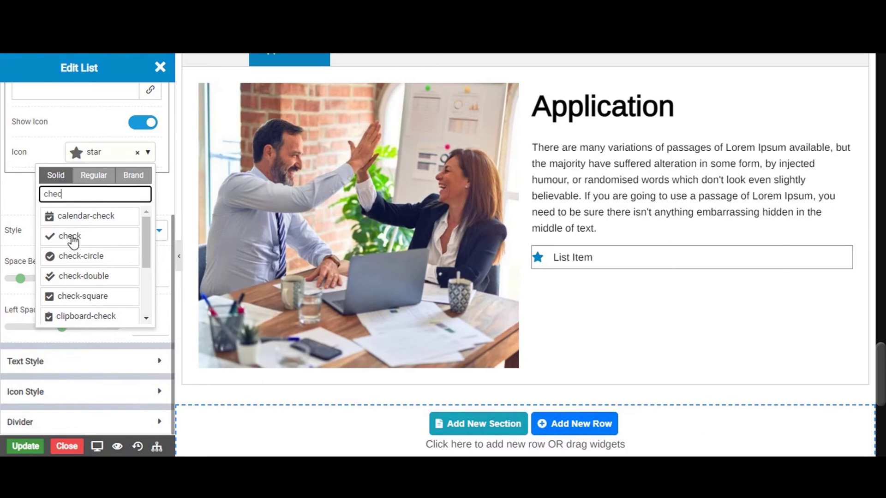
left_click(72, 239)
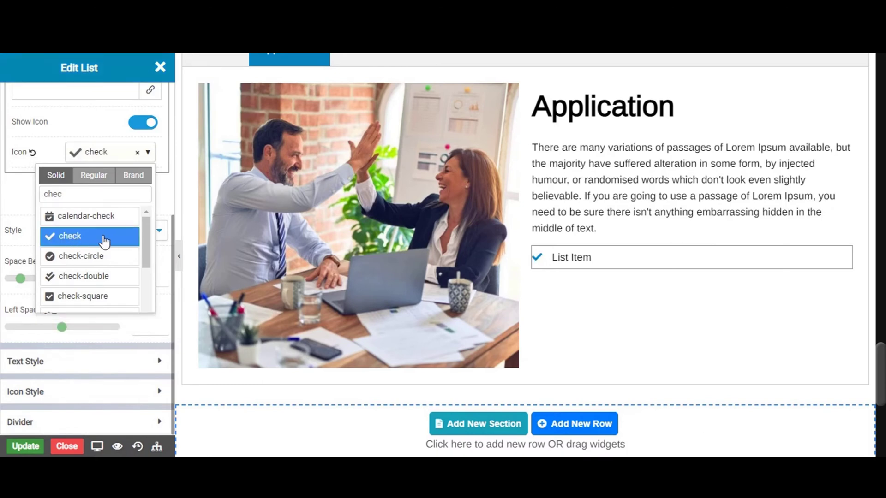
left_click(157, 208)
scroll(128, 180, "up", 5)
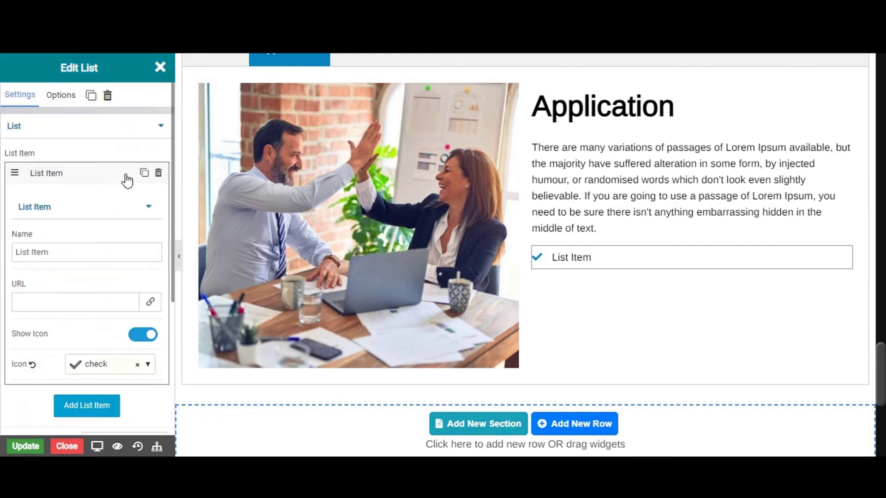
Name the list item "Morbi suscipit augue ac pellentesque hendrerit." and duplicate it twice.
left_click(58, 254)
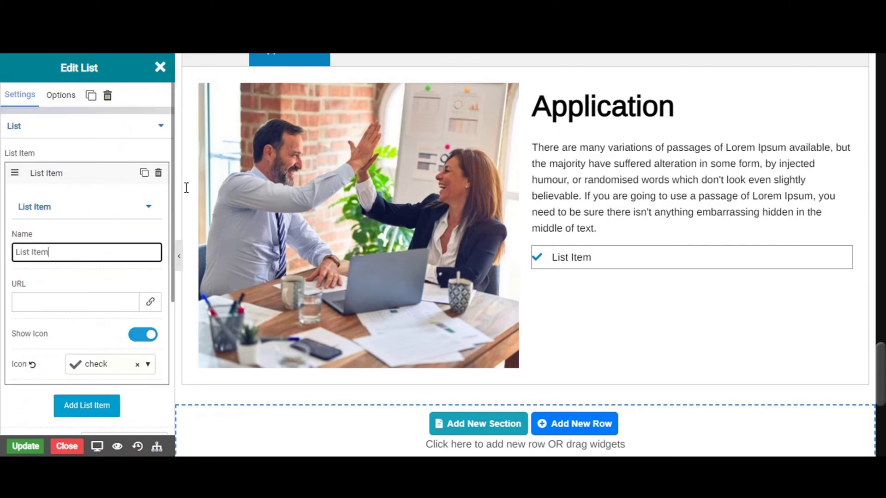
triple_click(48, 255)
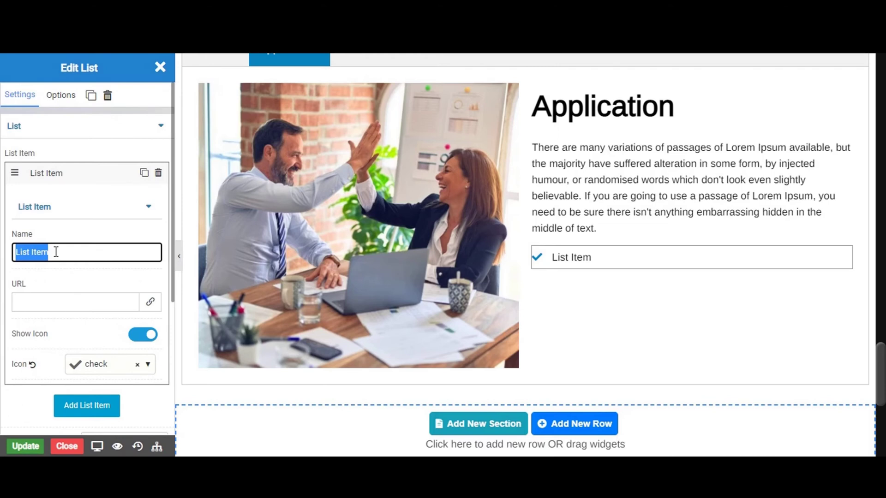
type("Morbi suscipit augue ac pellentesque hendrerit.")
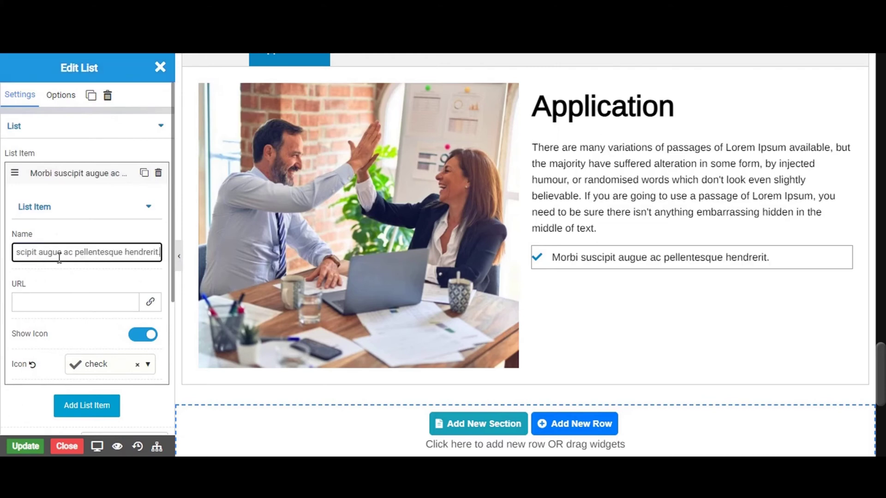
left_click(86, 177)
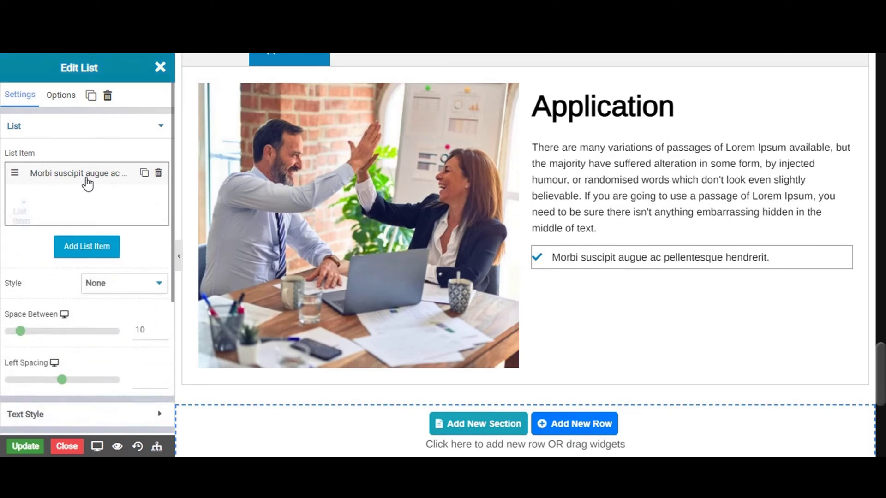
left_click(144, 174)
left_click(144, 176)
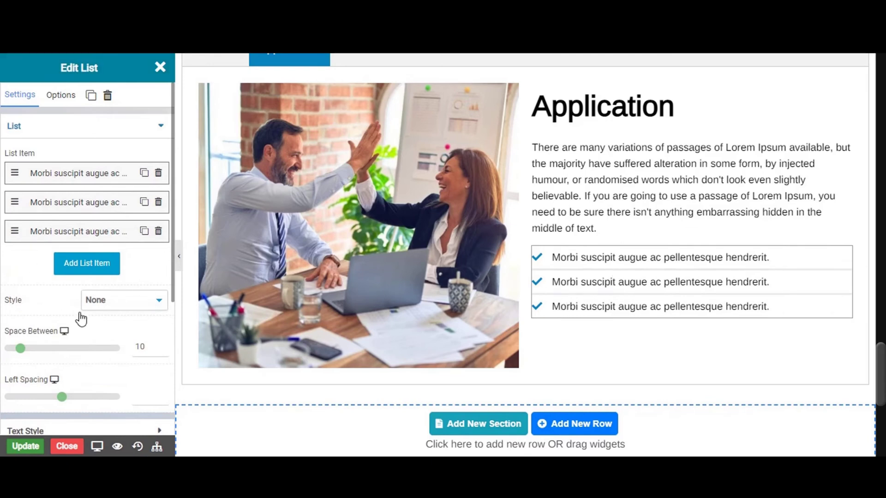
Set the list's divider type to None and collapse the divider settings.
scroll(51, 429, "down", 2)
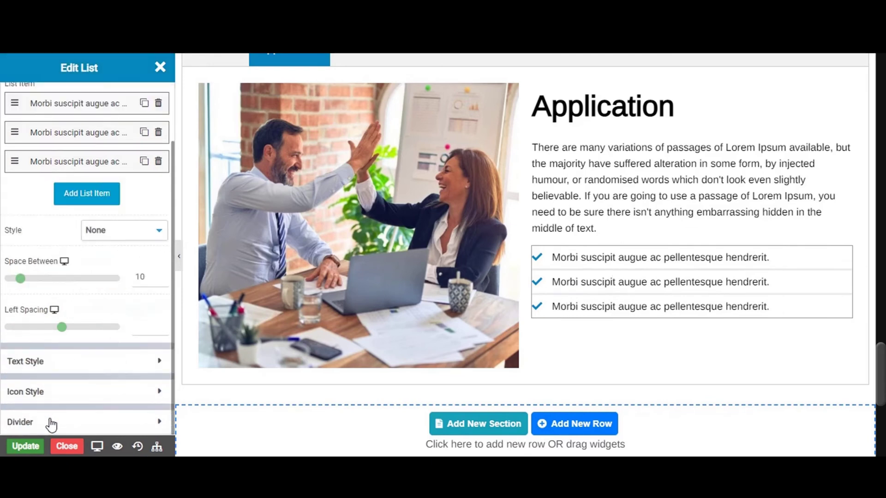
left_click(67, 424)
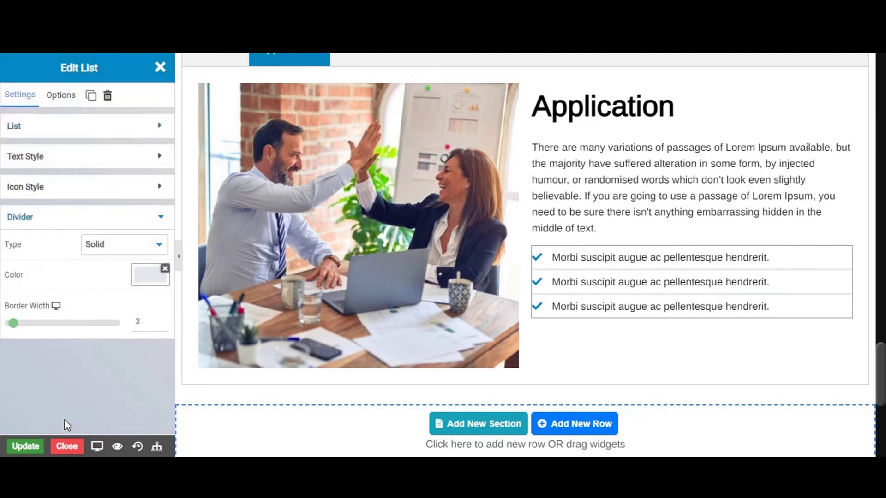
left_click(112, 248)
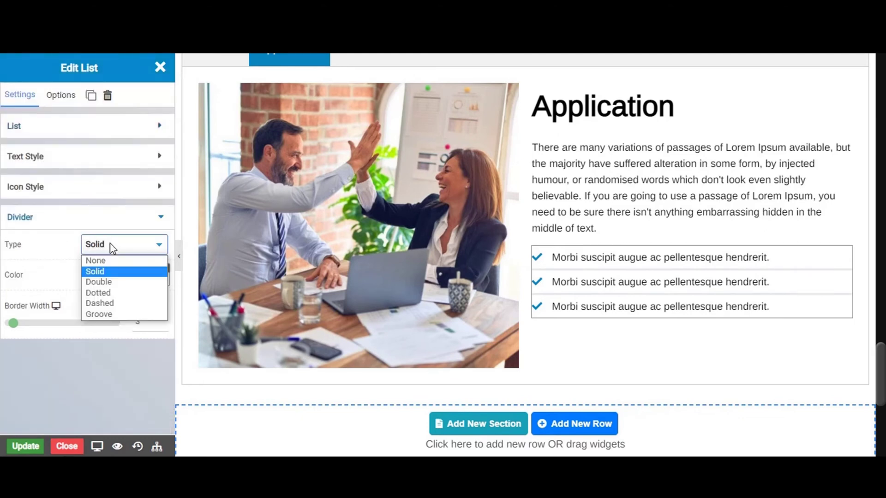
left_click(111, 259)
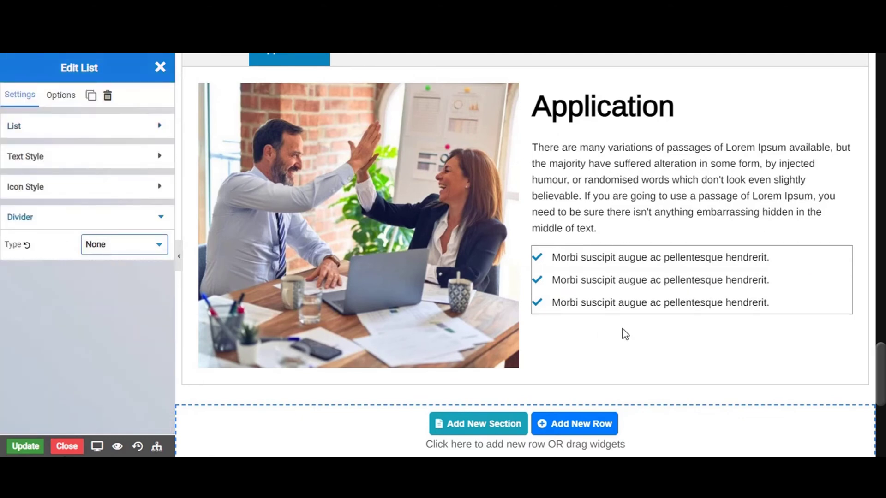
scroll(616, 138, "up", 3)
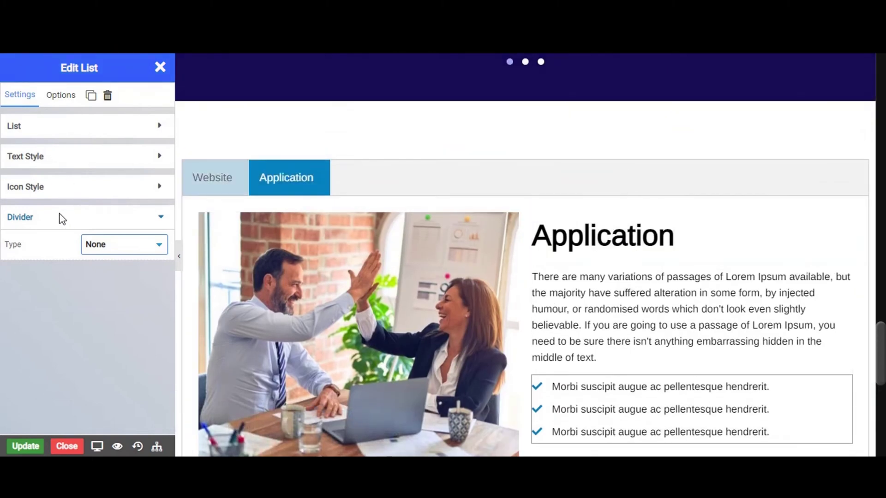
left_click(128, 223)
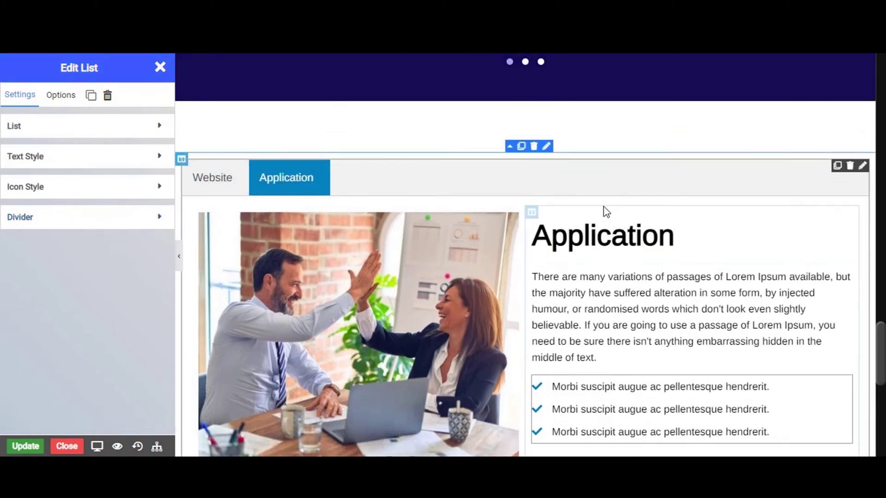
Duplicate the Application tab in the Tabs widget and expand the copy's settings.
left_click(863, 166)
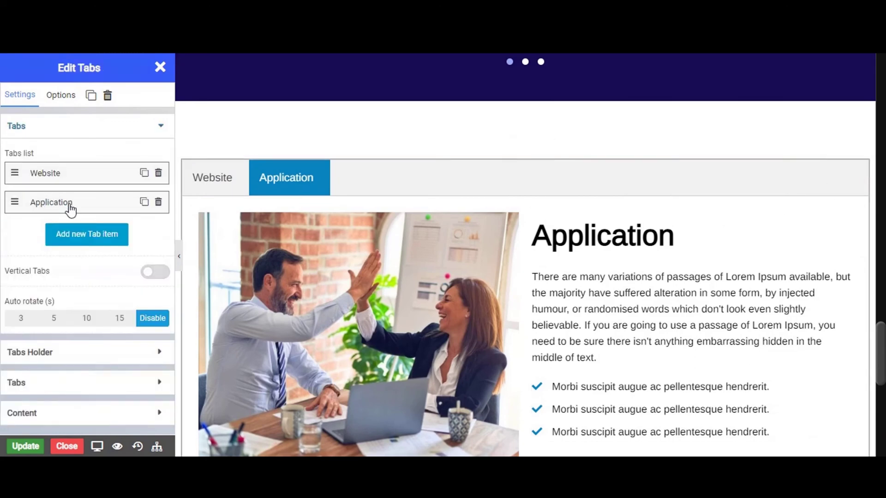
left_click(144, 203)
left_click(79, 240)
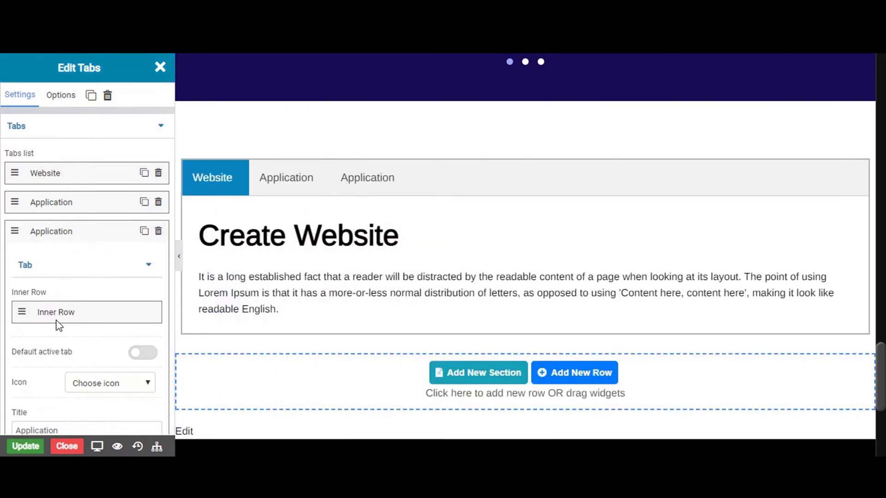
Set the duplicated tab's title to "Development", collapse its settings and display that tab's content on the page.
scroll(54, 356, "down", 5)
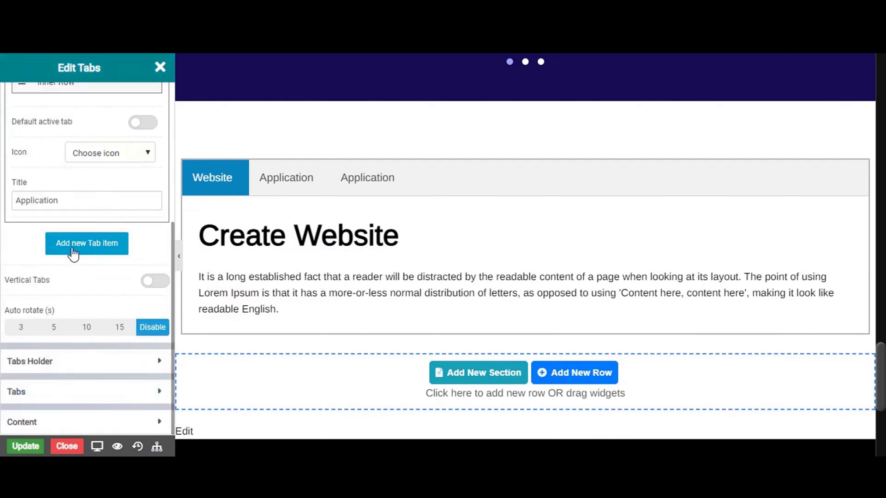
scroll(65, 222, "up", 2)
left_click(58, 272)
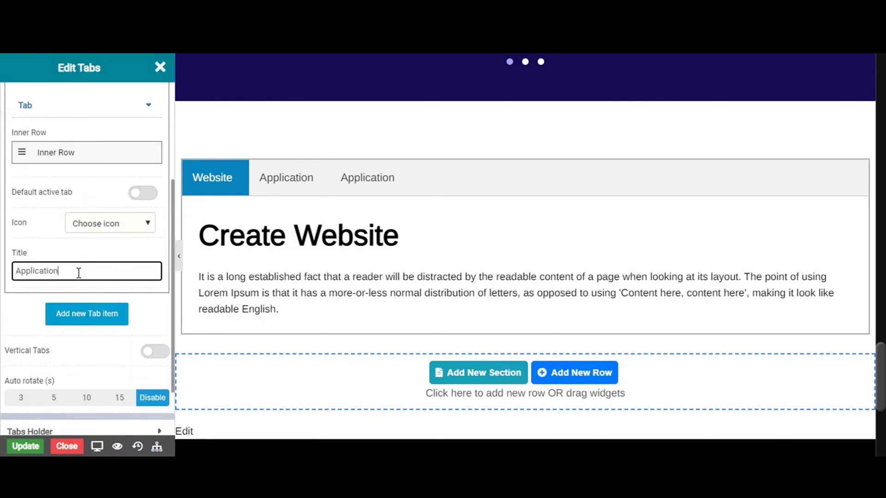
left_click_drag(58, 271, 14, 272)
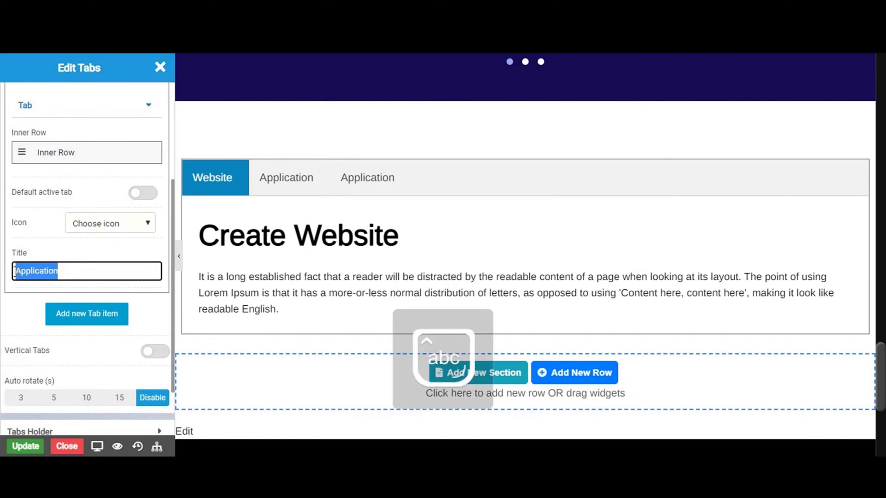
type("D")
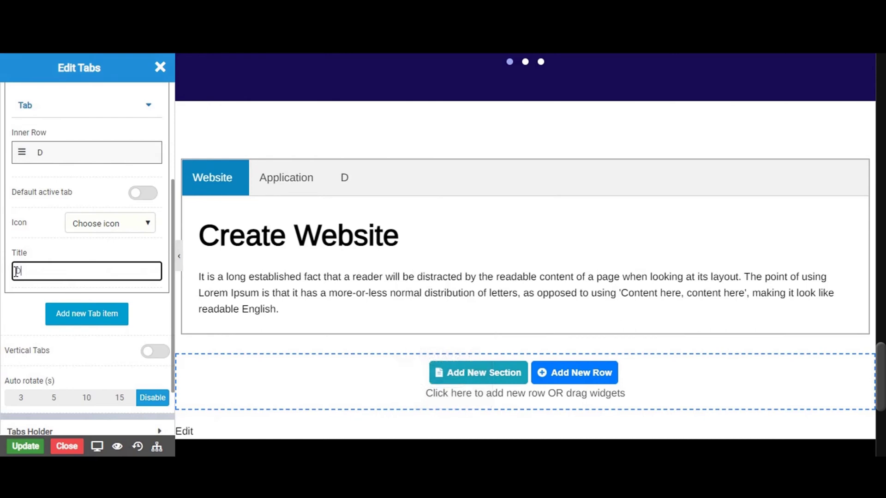
type("eve")
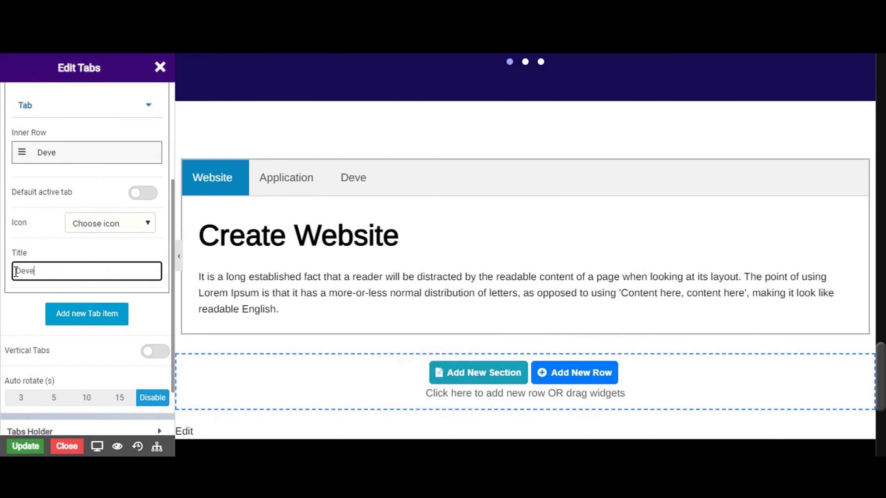
type("lopmen")
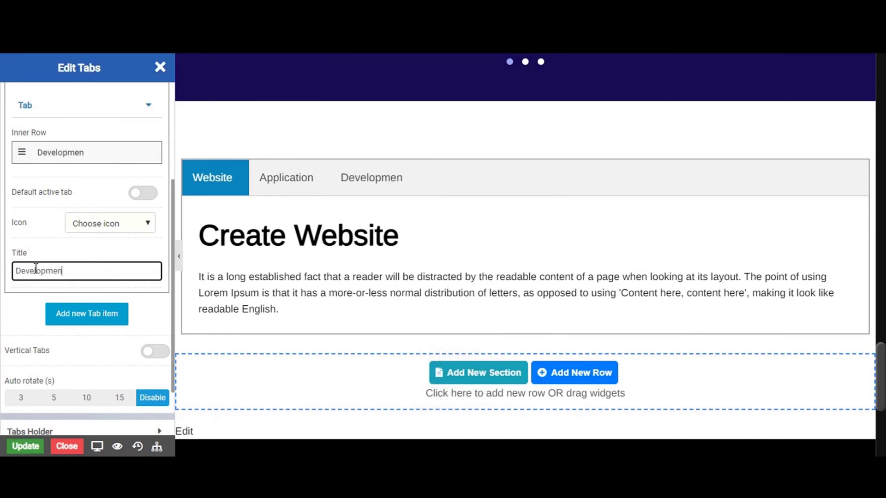
type("t")
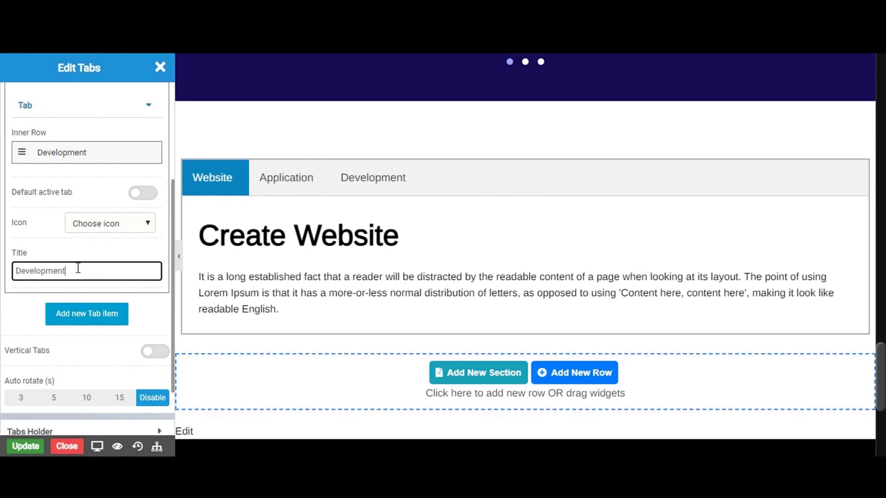
scroll(84, 277, "up", 3)
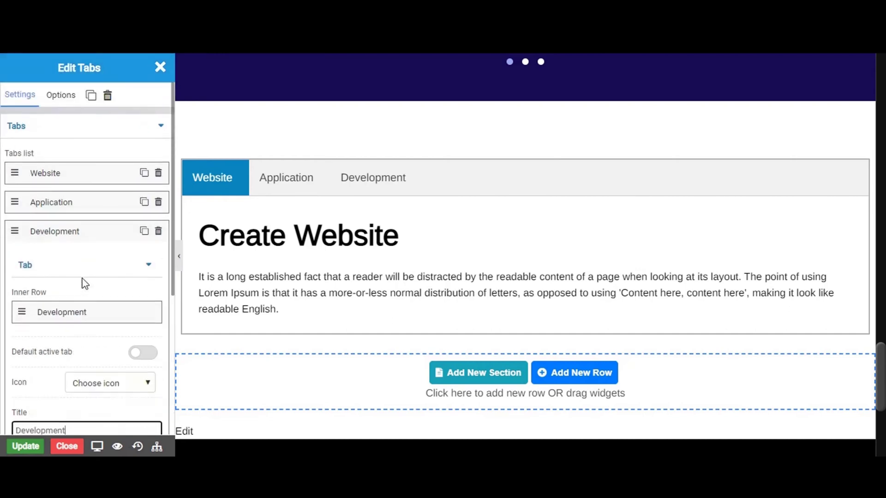
left_click(64, 240)
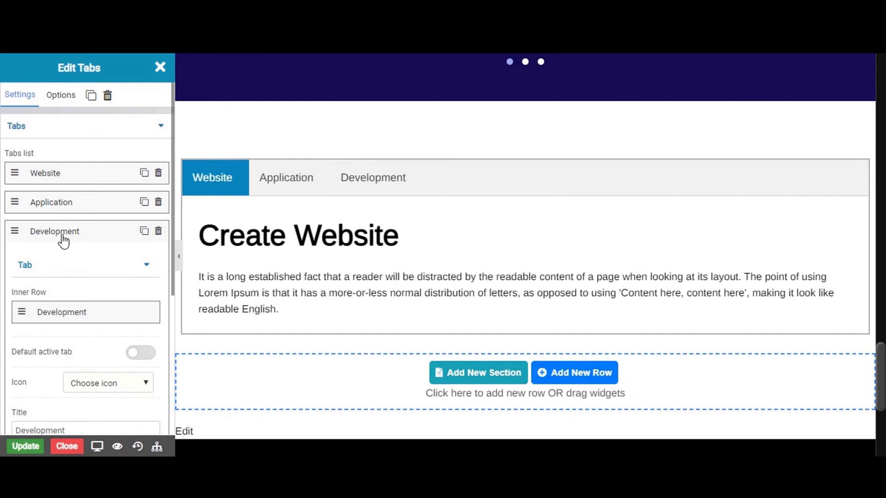
left_click(64, 240)
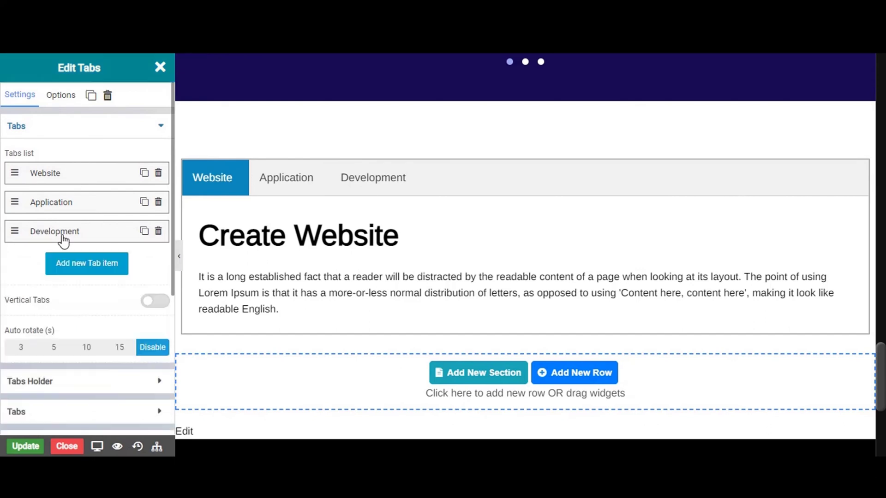
left_click(371, 184)
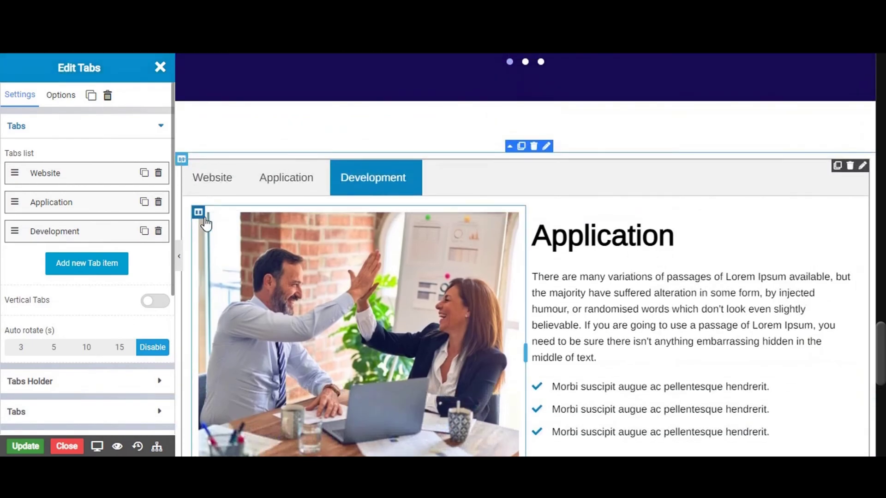
Delete the column holding the image from the Development tab's content.
right_click(198, 213)
key("Escape")
left_click(198, 214)
right_click(198, 214)
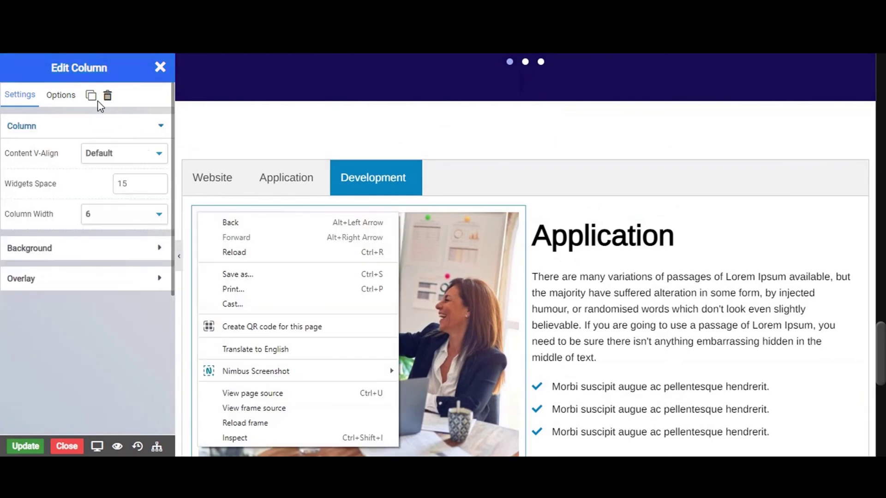
left_click(106, 97)
left_click(107, 96)
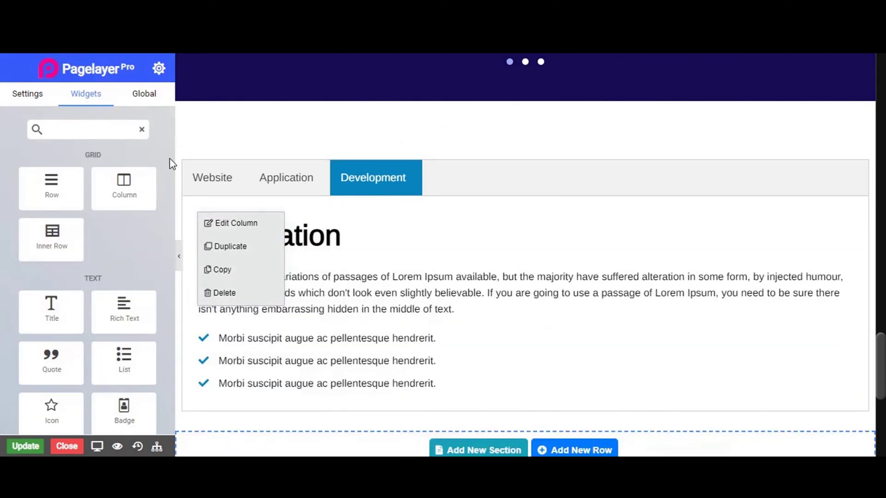
Delete the Application heading, the paragraph and the check-icon list from the Development tab, leaving its column empty.
left_click(788, 244)
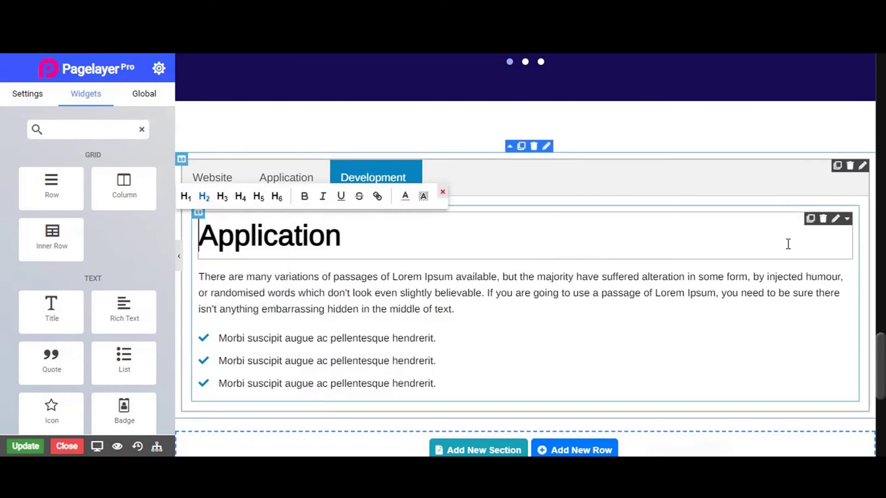
left_click(824, 220)
left_click(823, 221)
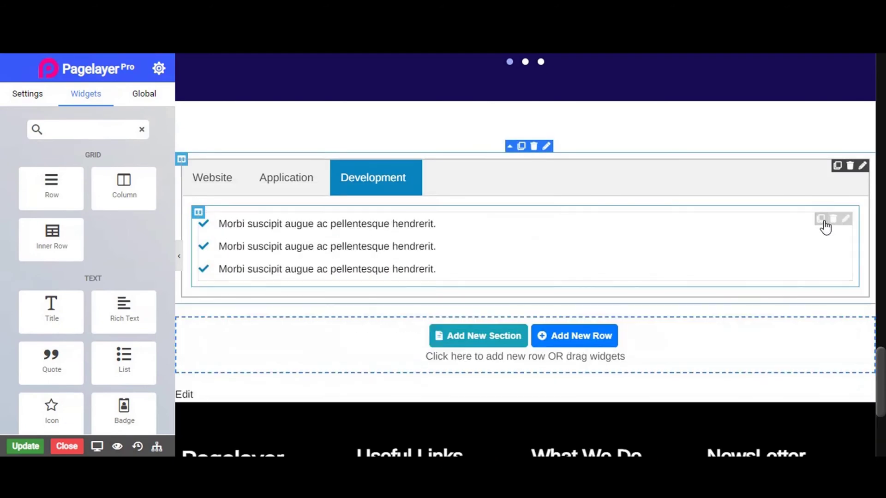
left_click(833, 220)
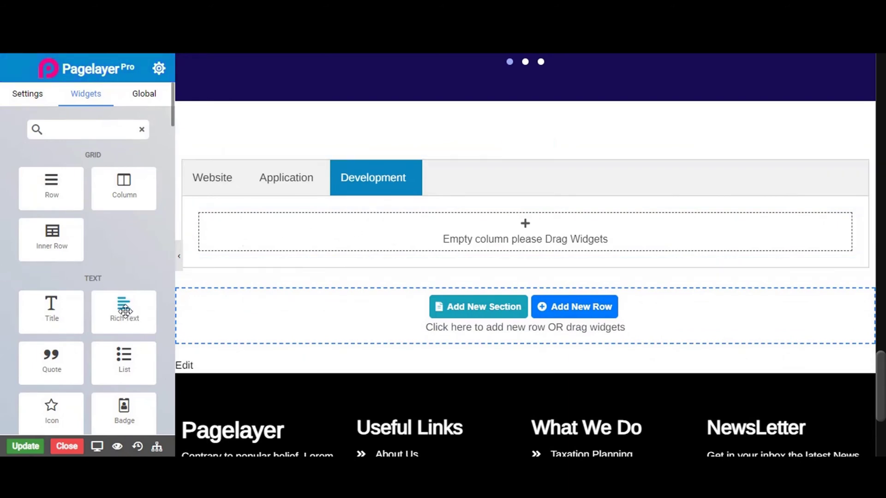
Add a Quote widget to the Development tab's empty column and clear its background color.
scroll(101, 304, "down", 2)
left_click_drag(53, 287, 256, 243)
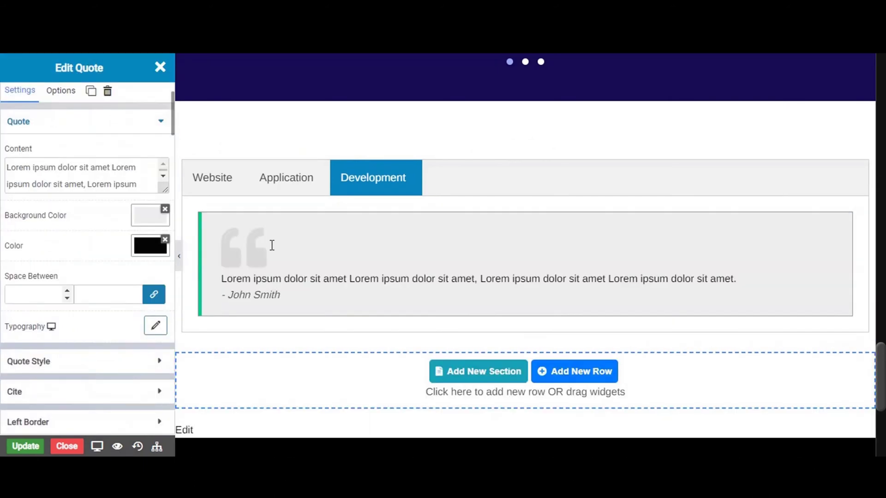
left_click(166, 210)
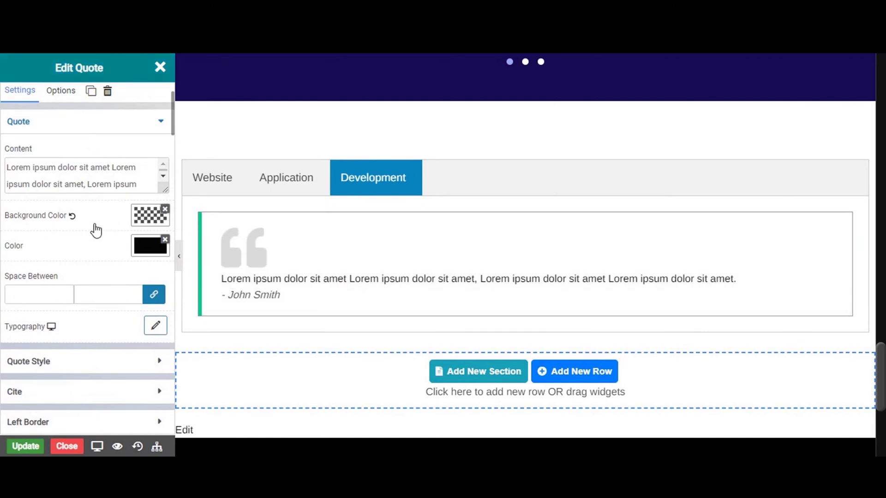
Set the quote's style to Default.
left_click(28, 364)
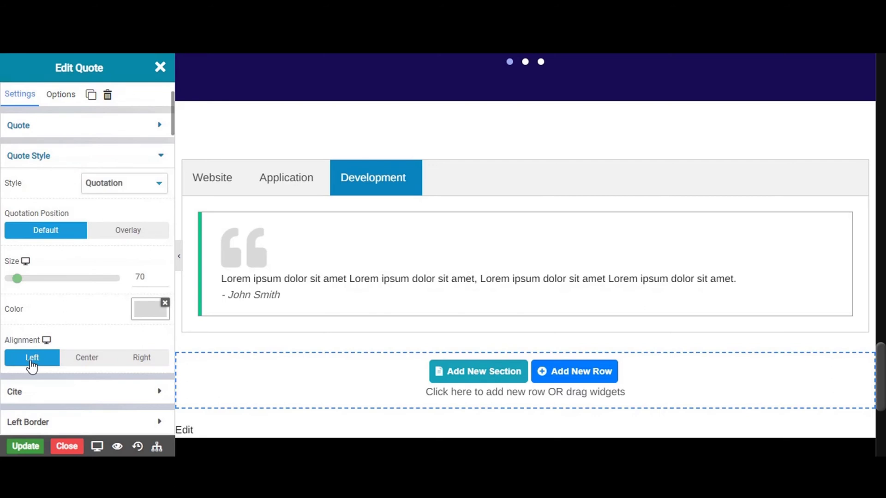
left_click(112, 195)
left_click(109, 197)
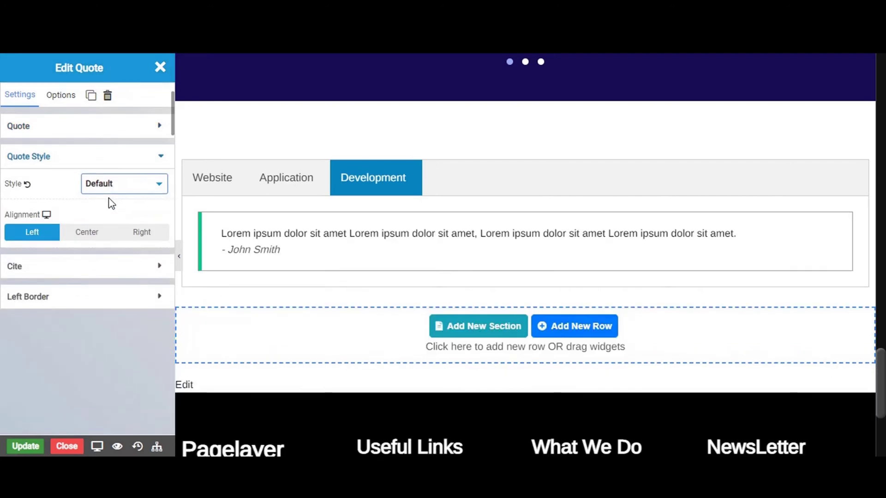
Set the quote's left border color to the blue-violet #3702ccff and collapse the border settings.
left_click(47, 295)
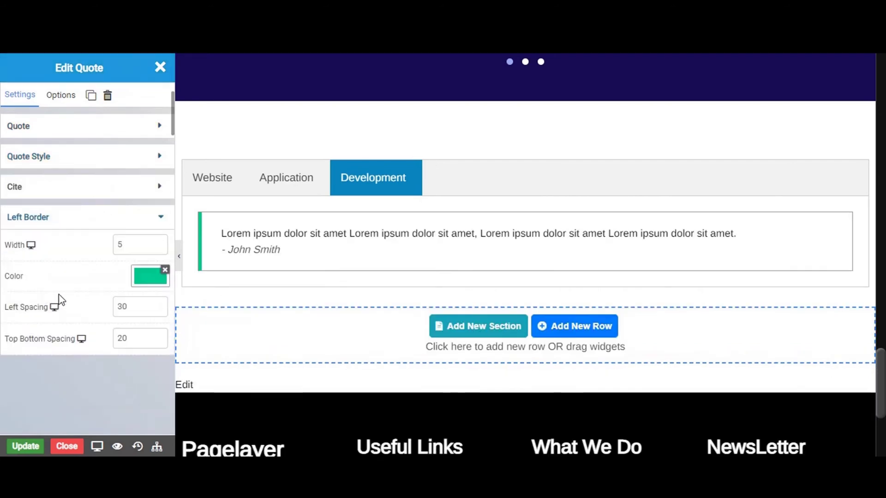
left_click(136, 275)
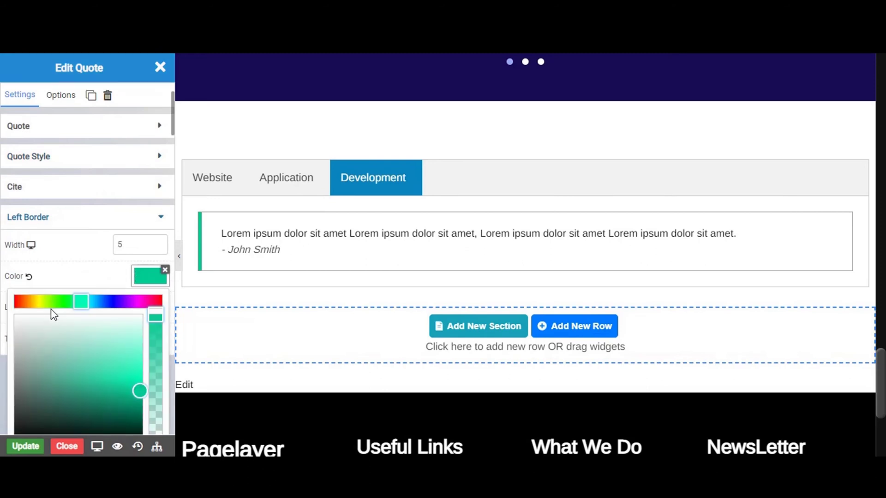
left_click(37, 305)
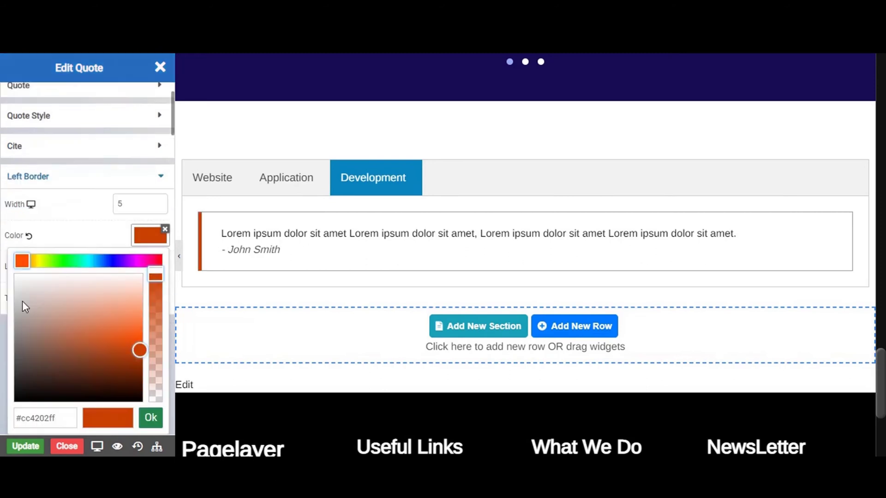
left_click(110, 263)
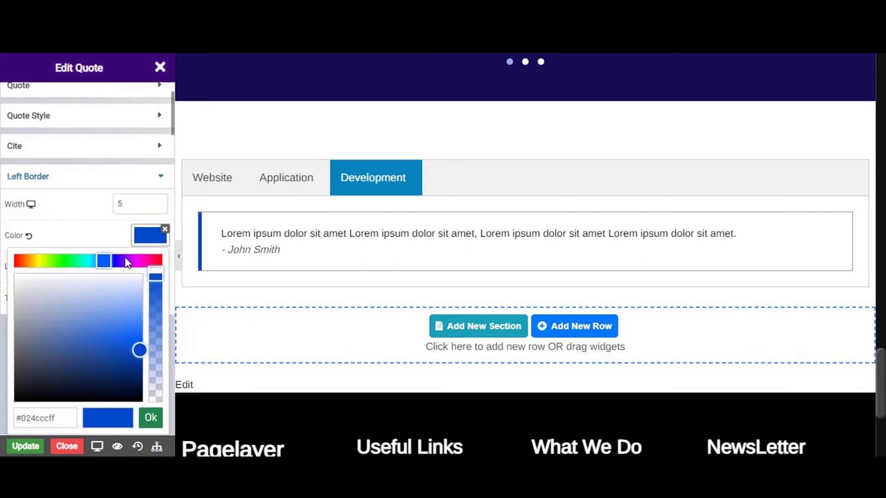
left_click(125, 262)
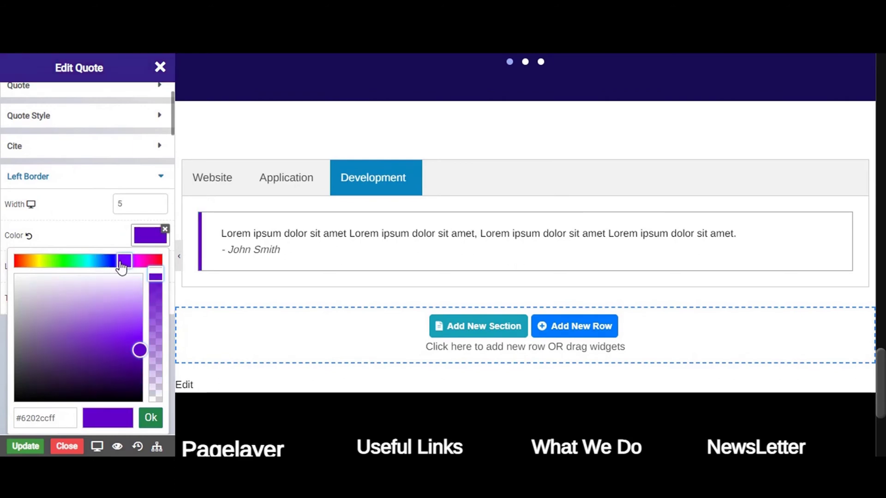
left_click(119, 262)
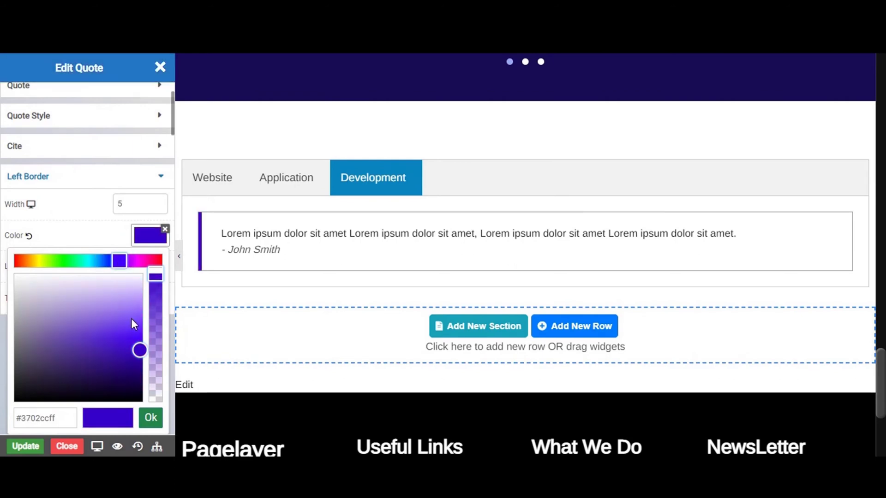
left_click(151, 420)
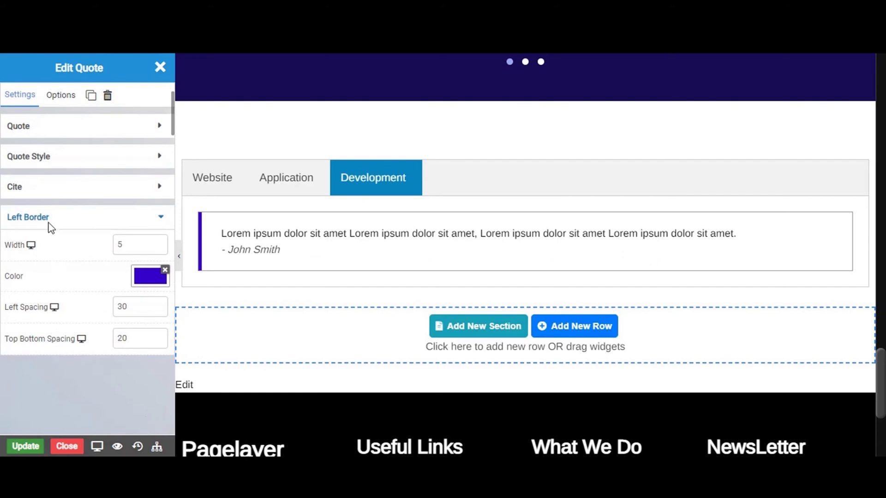
left_click(50, 222)
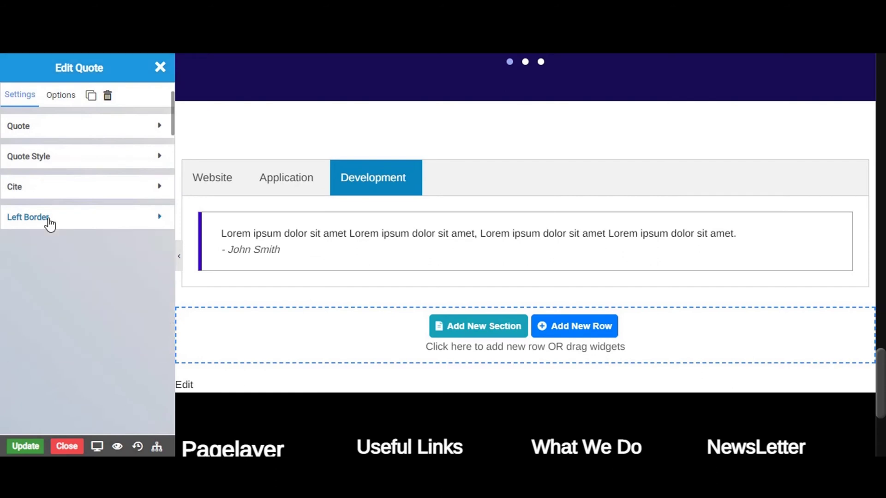
Align the quote's cite to the right and collapse the cite settings.
left_click(62, 195)
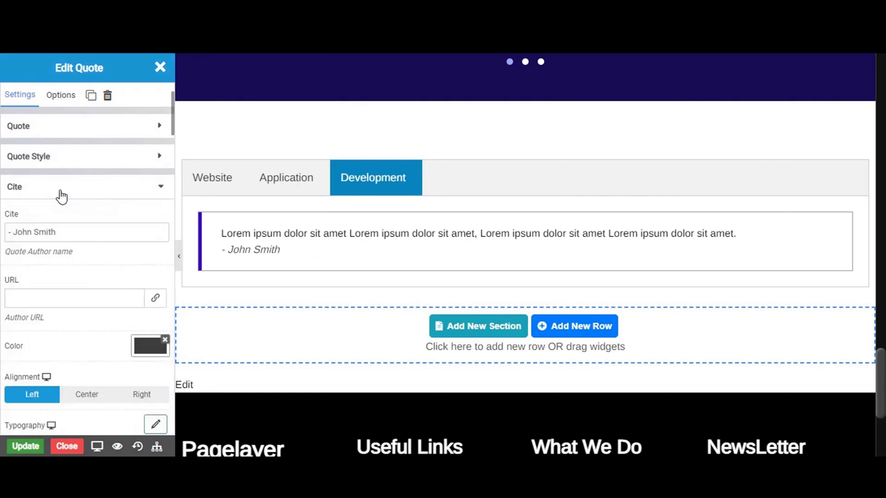
left_click(140, 396)
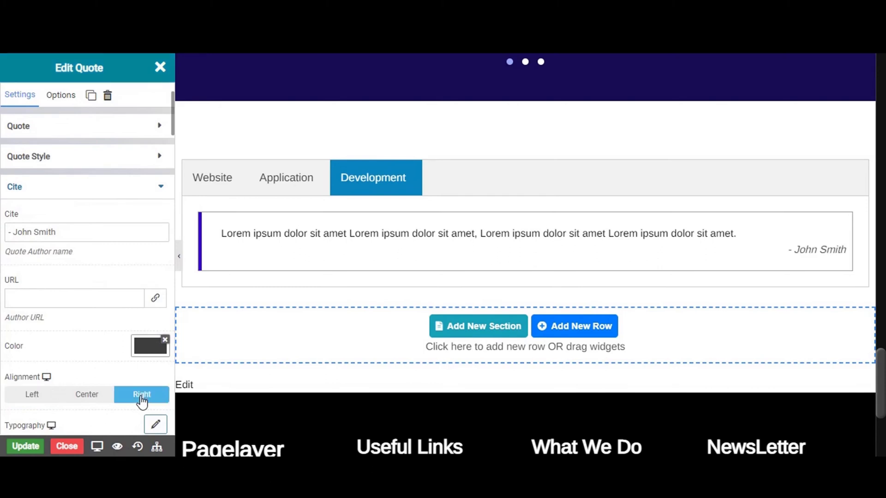
left_click(44, 191)
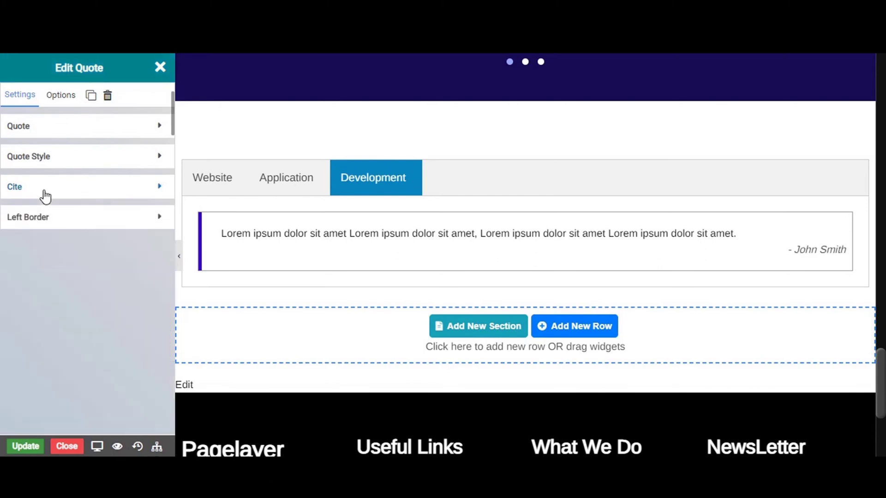
Set both Space Between values of the quote to 20 and close the quote's settings.
left_click(67, 162)
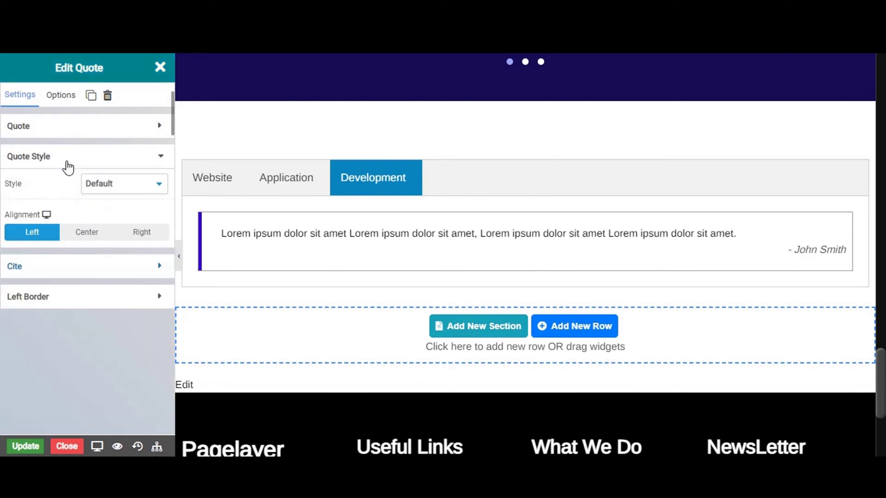
left_click(68, 162)
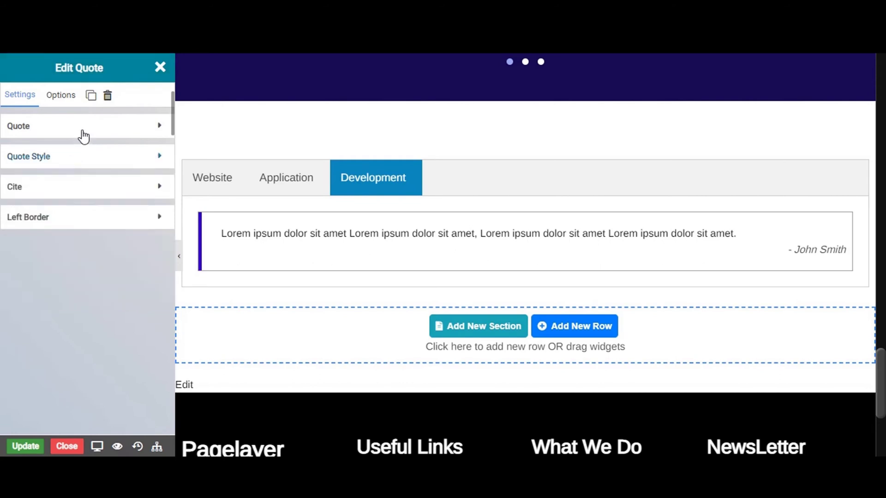
left_click(83, 136)
left_click(19, 299)
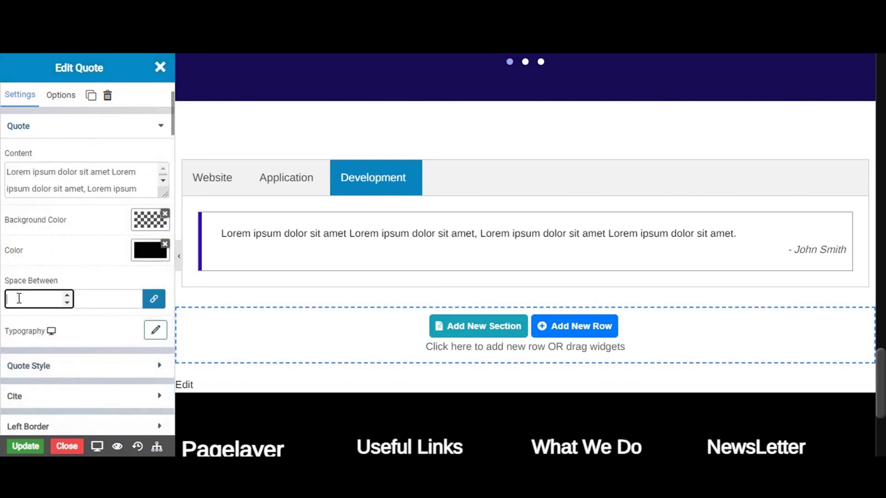
type("2")
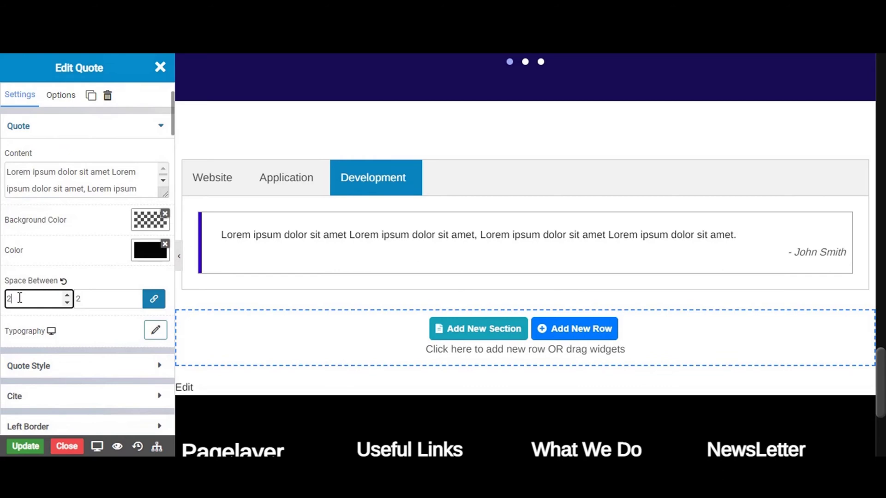
type("0")
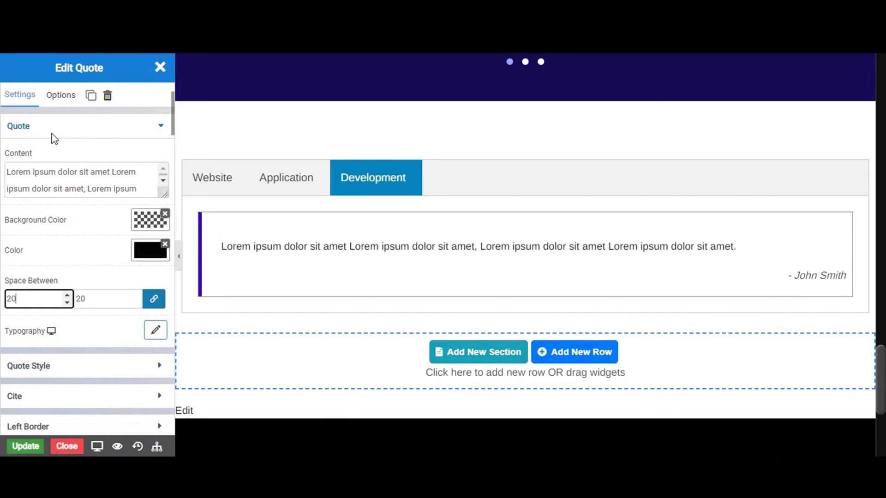
left_click(55, 136)
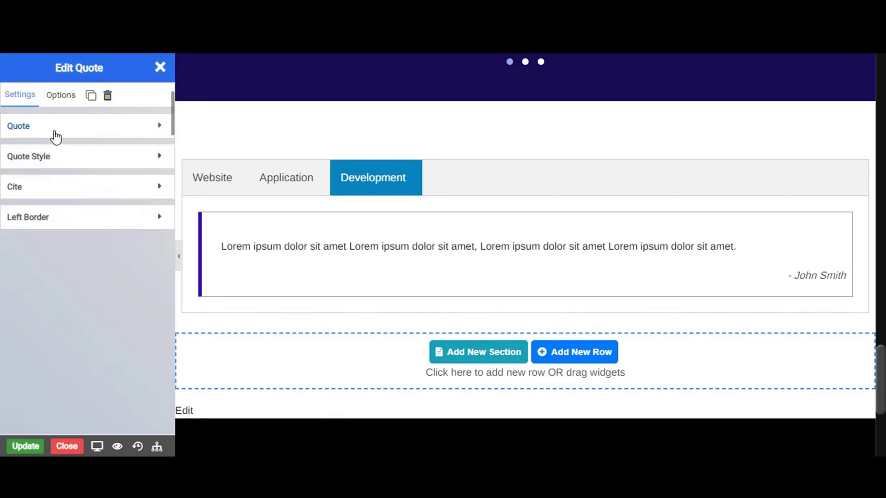
left_click(161, 68)
Add a Title widget above the quote in the Development tab and set its H2 heading text to "Development".
left_click_drag(53, 310, 237, 226)
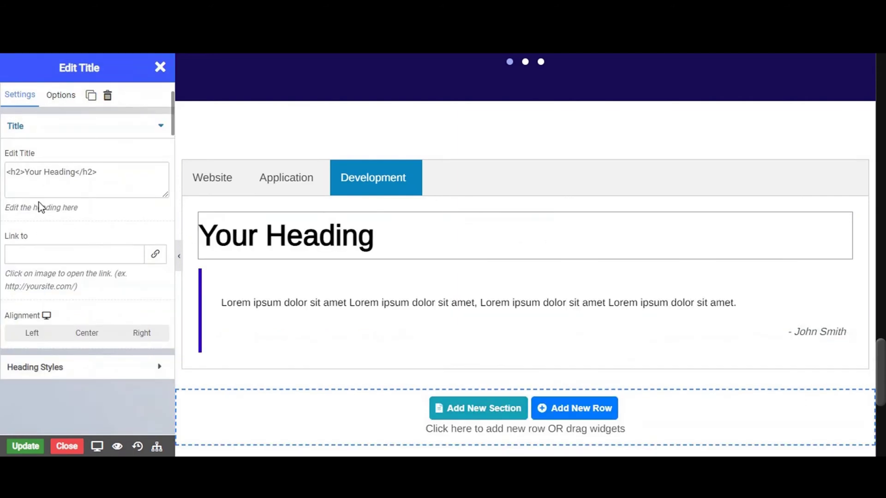
left_click(79, 182)
key("BackSpace")
key("BackSpace")
key("BackSpace")
key("BackSpace")
key("BackSpace")
key("BackSpace")
key("BackSpace")
key("BackSpace")
key("BackSpace")
key("BackSpace")
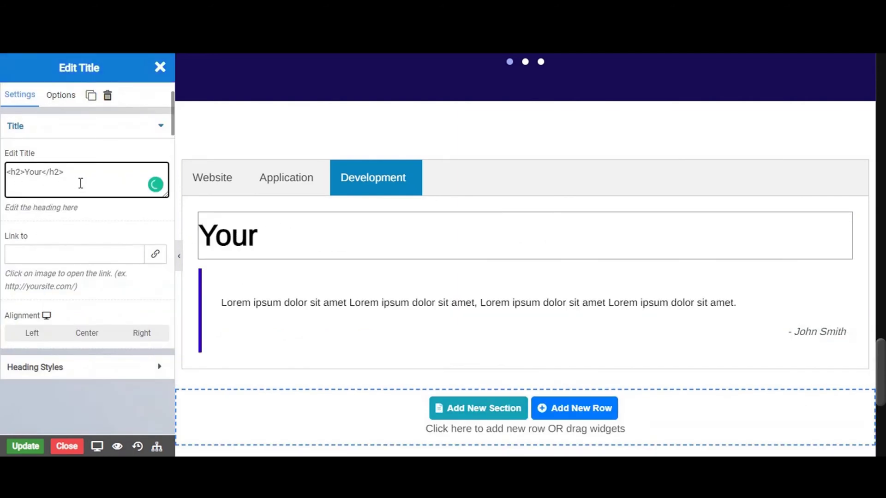
key("BackSpace")
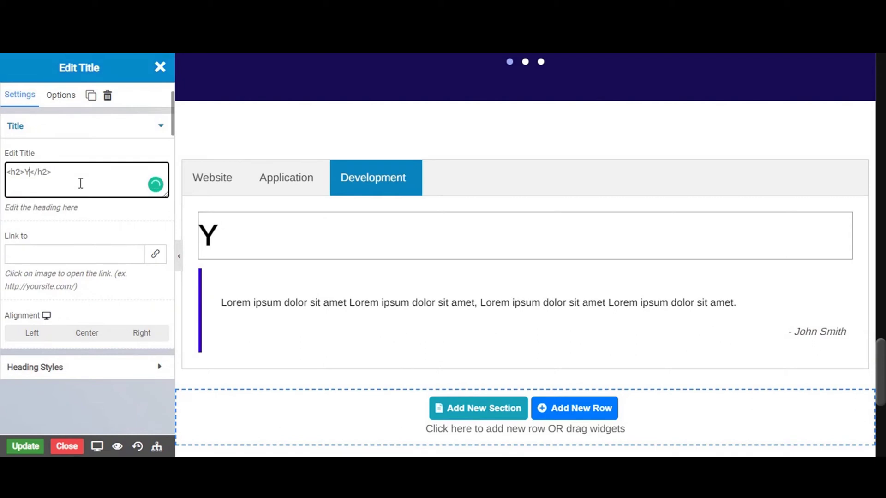
key("BackSpace")
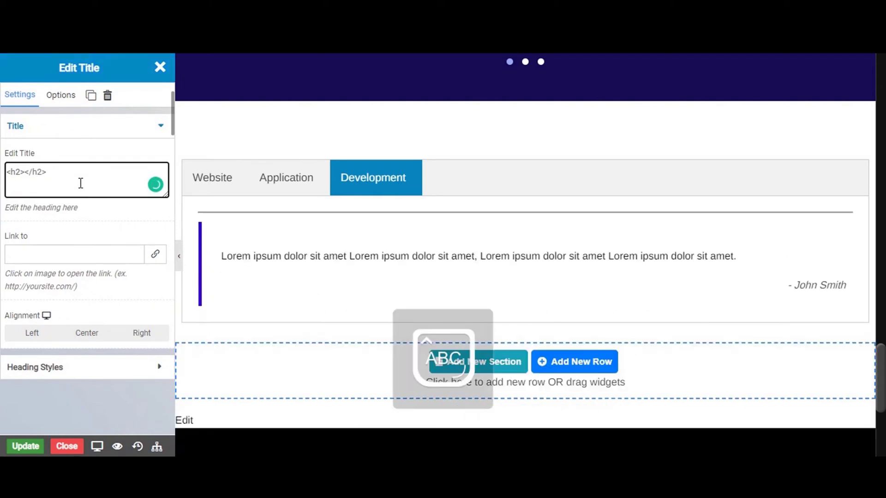
type("Develop")
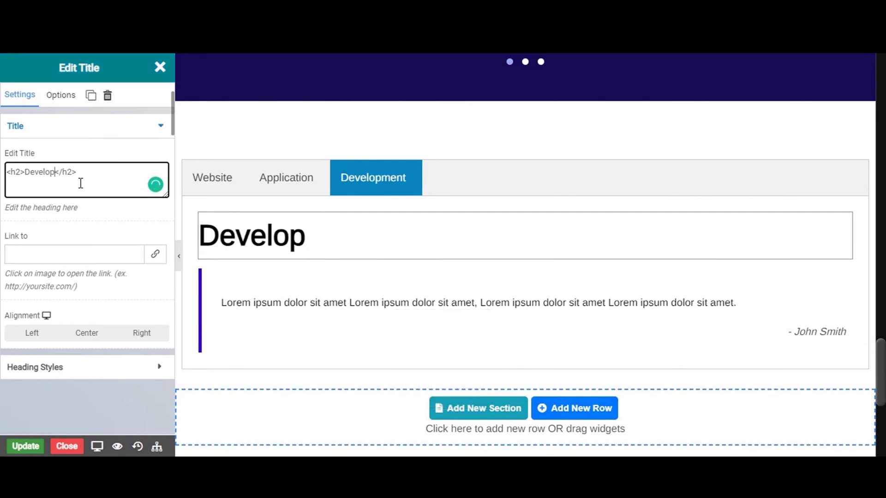
type("ment")
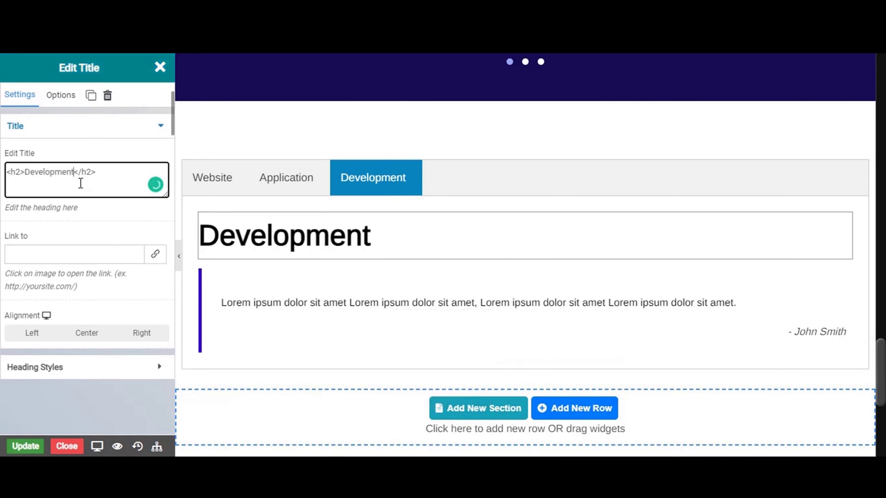
left_click(404, 242)
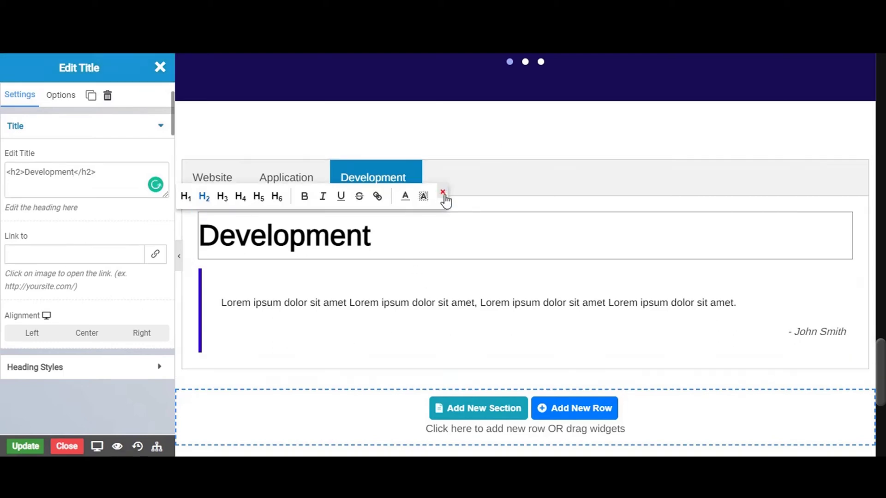
left_click(445, 198)
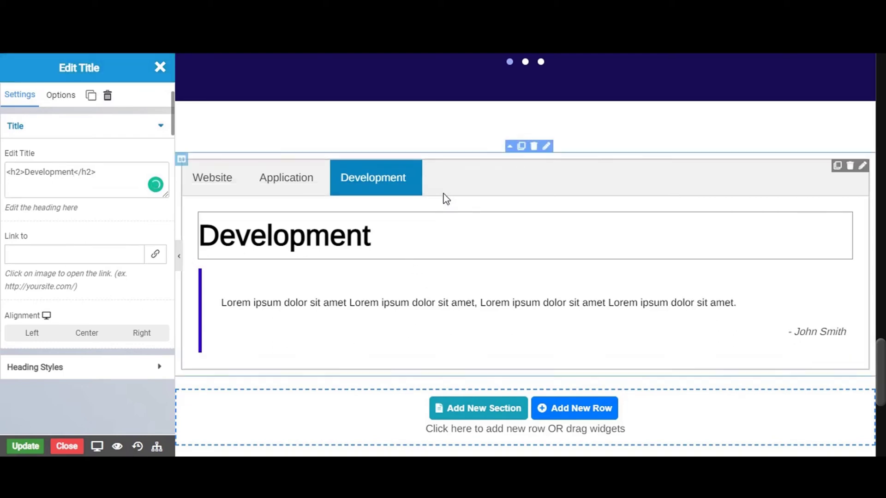
Add a fourth tab item in the Tabs widget's settings, look through its options and delete it again.
left_click(864, 168)
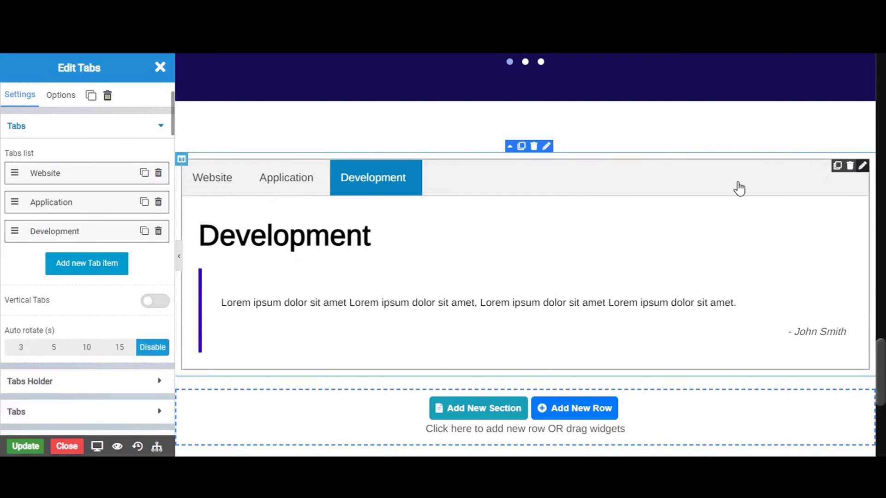
left_click(90, 272)
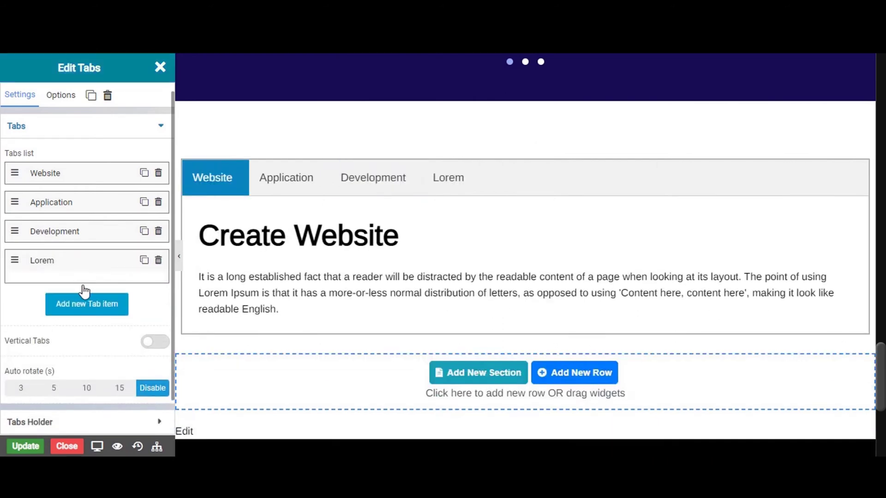
left_click(84, 282)
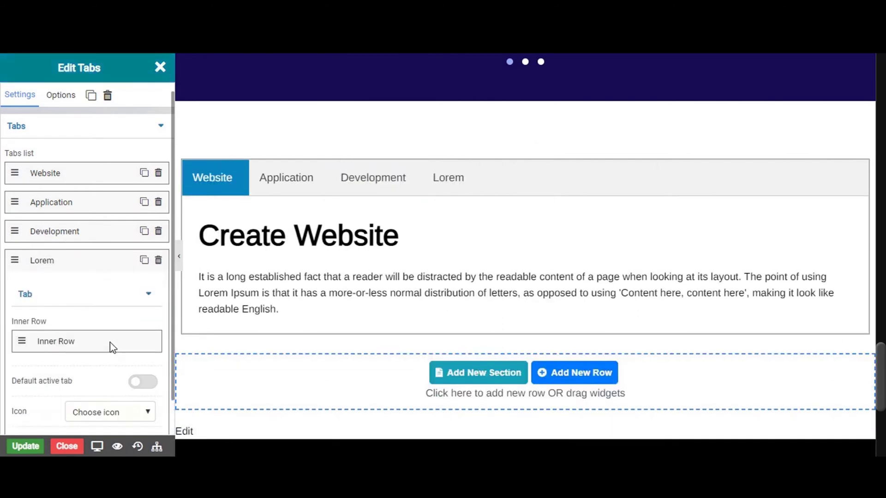
scroll(112, 347, "down", 5)
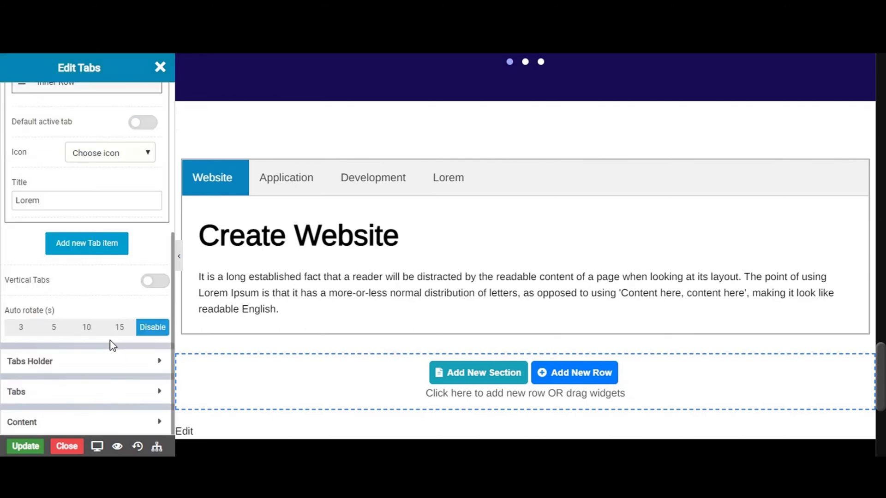
scroll(112, 240, "up", 4)
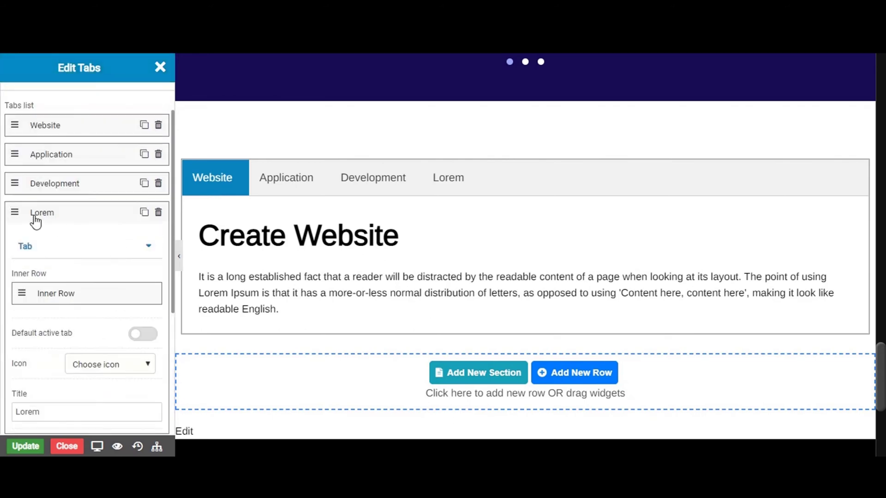
left_click(159, 214)
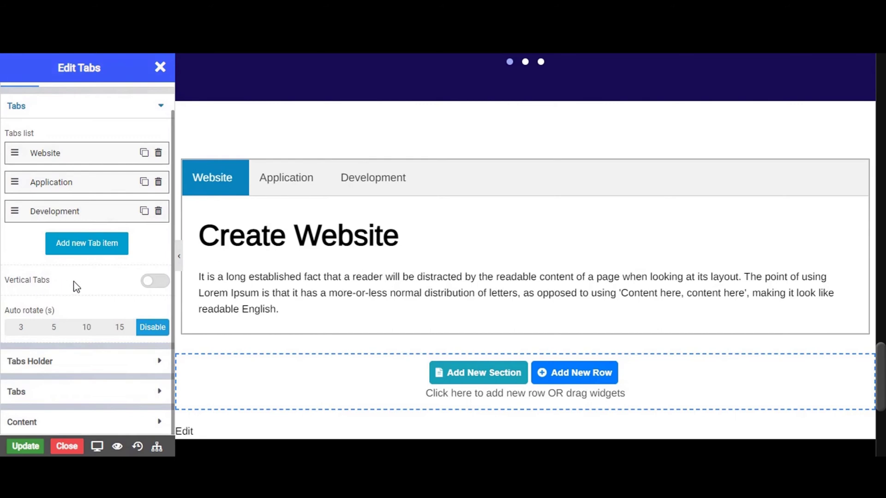
Try the vertical layout on the Tabs widget and switch it back to horizontal tabs.
left_click(153, 284)
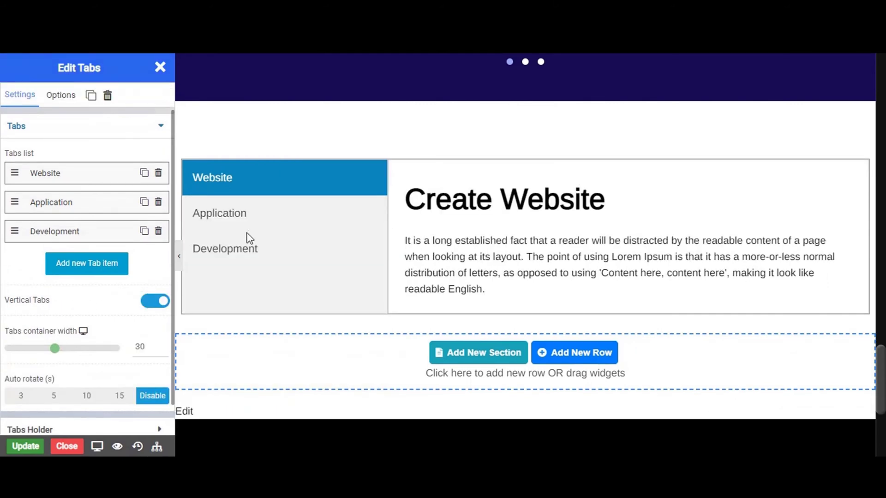
left_click(244, 252)
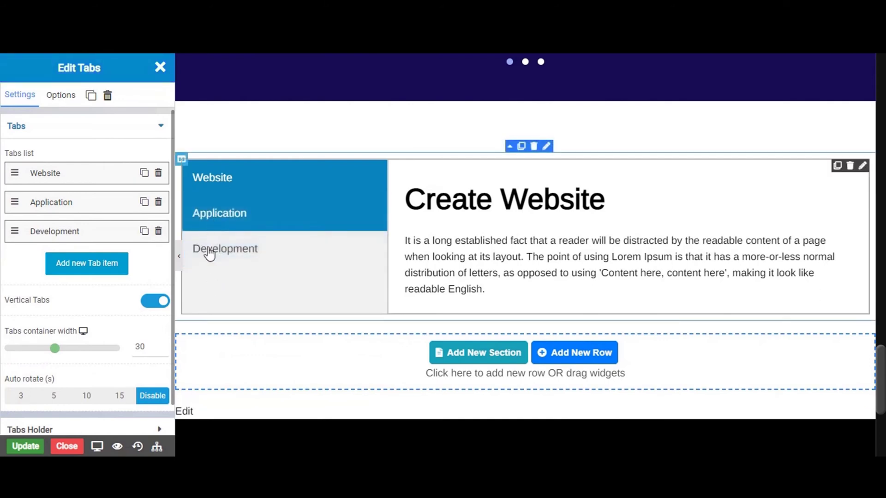
left_click(154, 307)
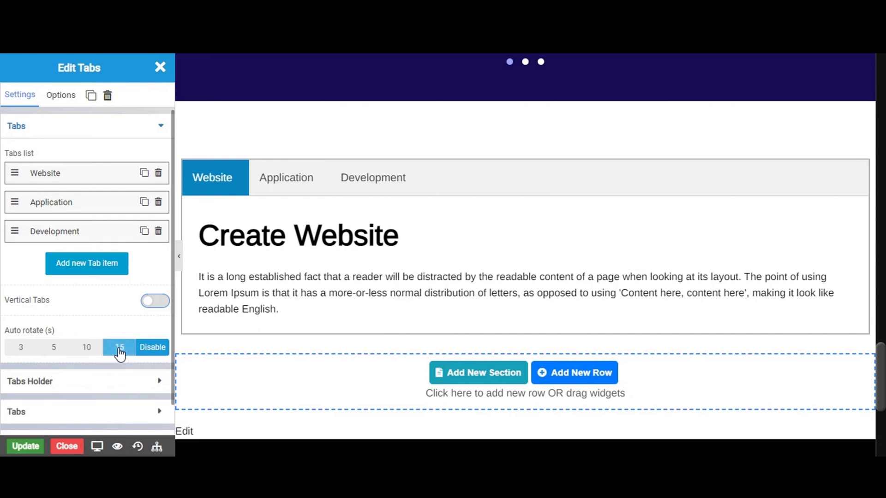
Try the auto rotate intervals of the Tabs widget and set it to 15 seconds.
left_click(18, 351)
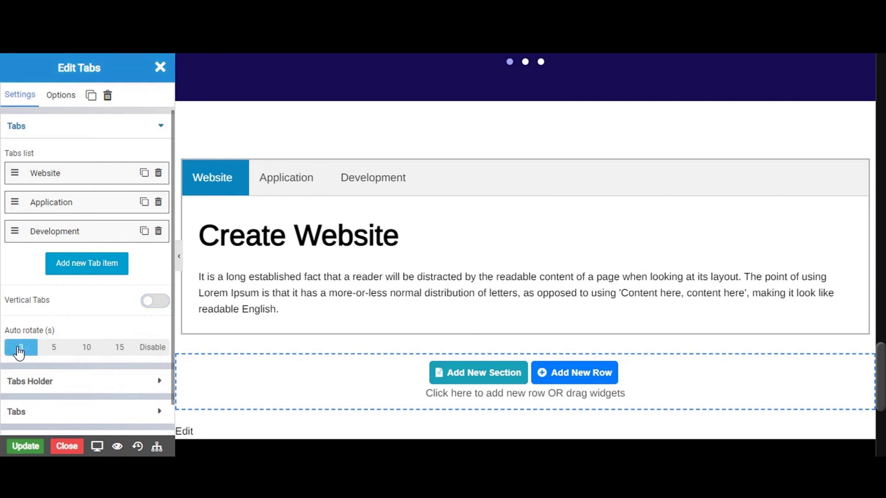
left_click(54, 350)
left_click(83, 349)
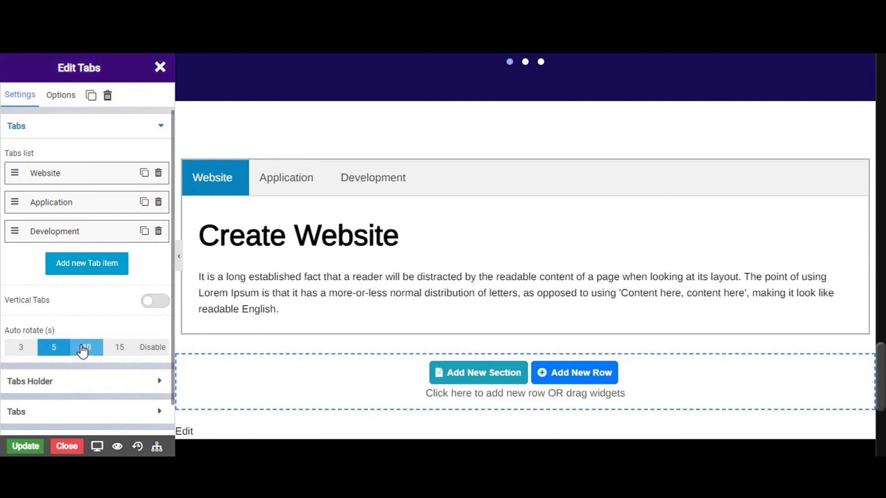
left_click(118, 351)
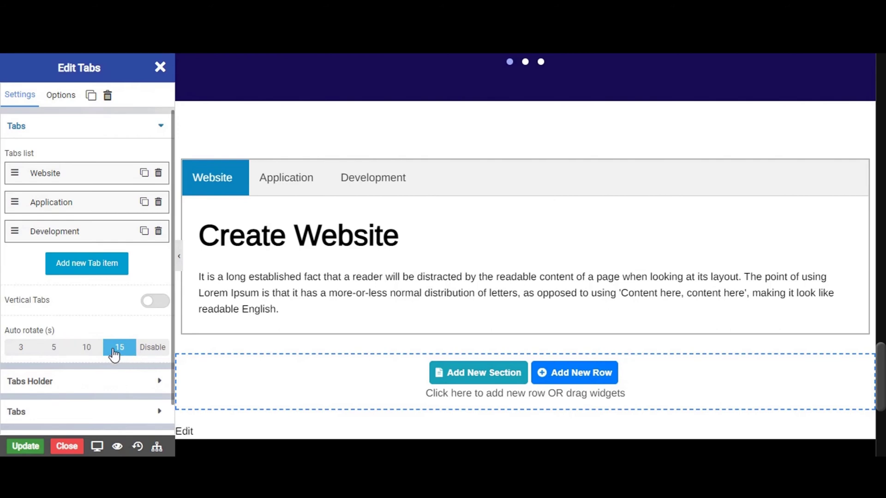
Set the tabs holder's background color to the semi-transparent light gray #dddcdc5f.
left_click(30, 382)
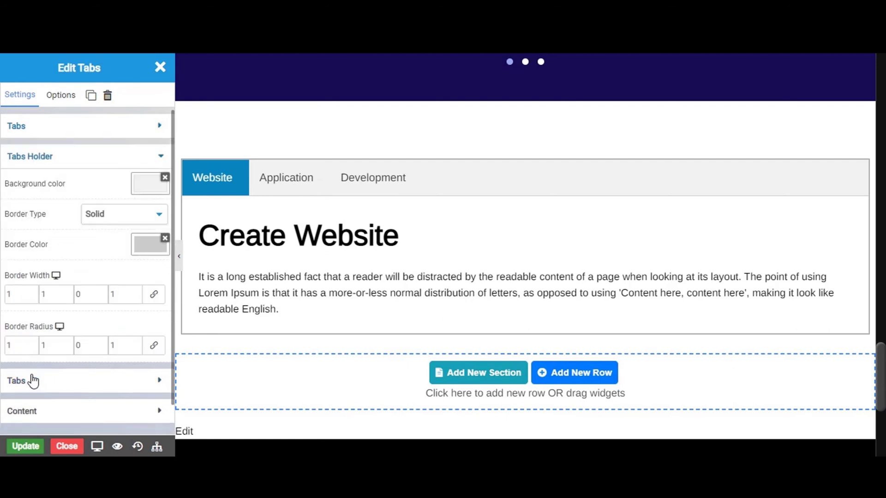
left_click(147, 190)
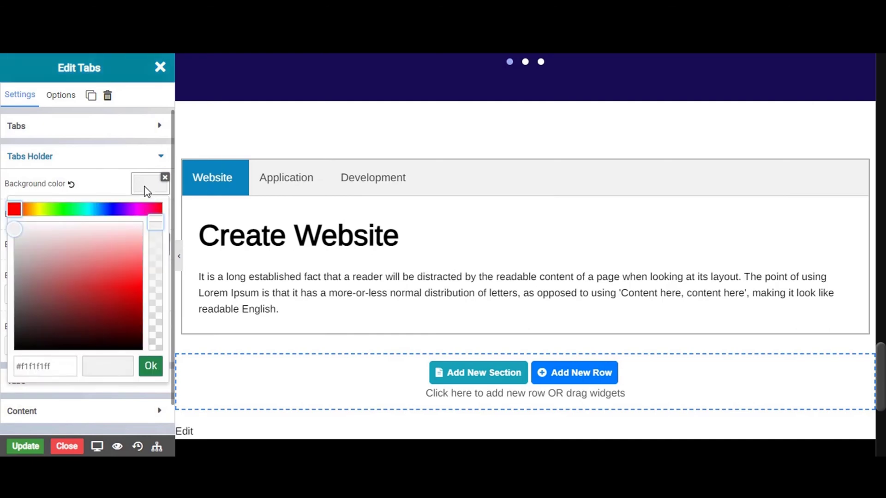
left_click(16, 236)
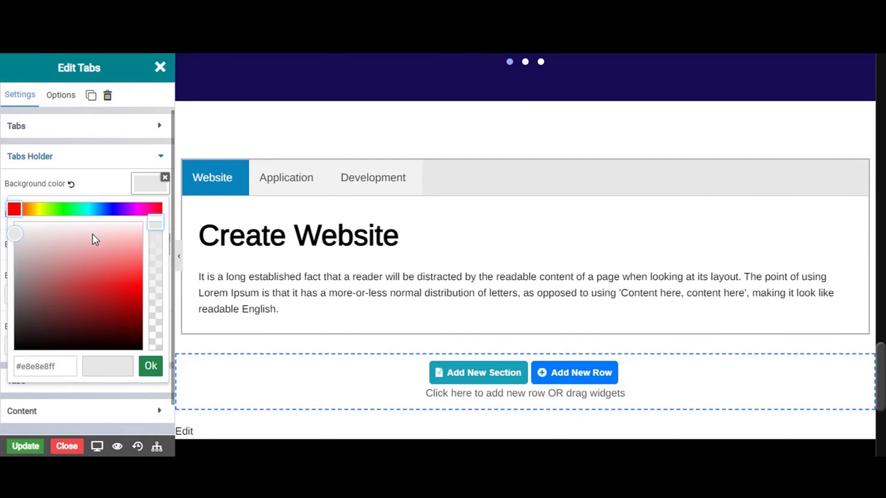
type("#dddcdc5f")
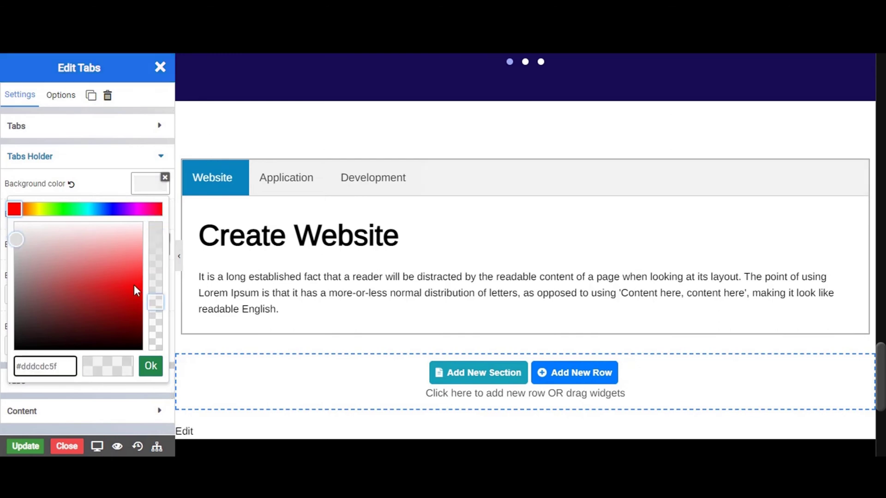
left_click(152, 371)
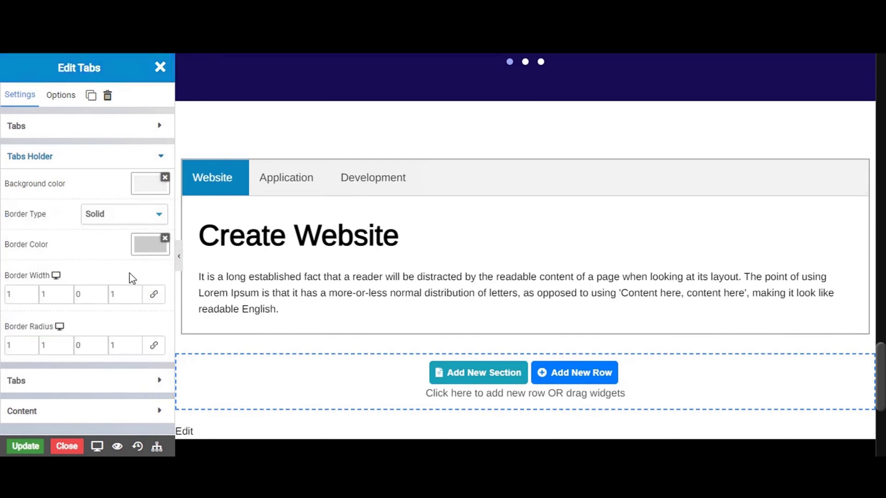
Choose the Solid border type for the tabs holder and set its border color to a mostly transparent light gray #efeeee.
left_click(130, 220)
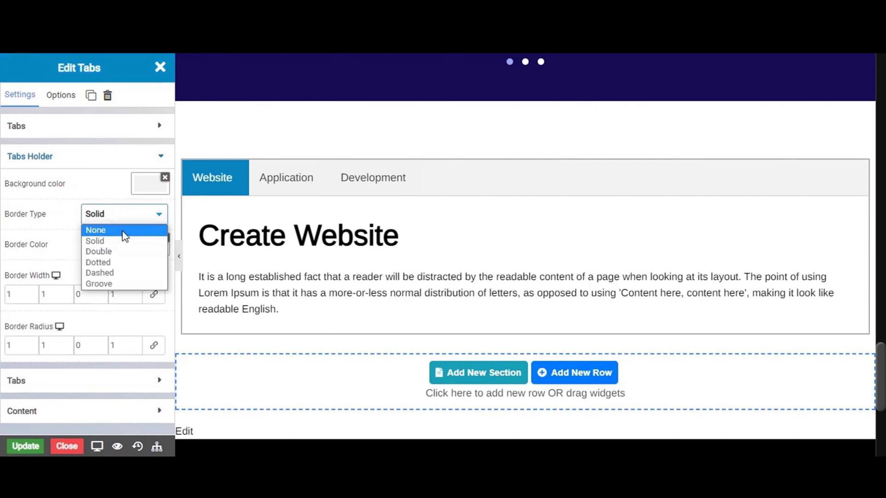
left_click(102, 244)
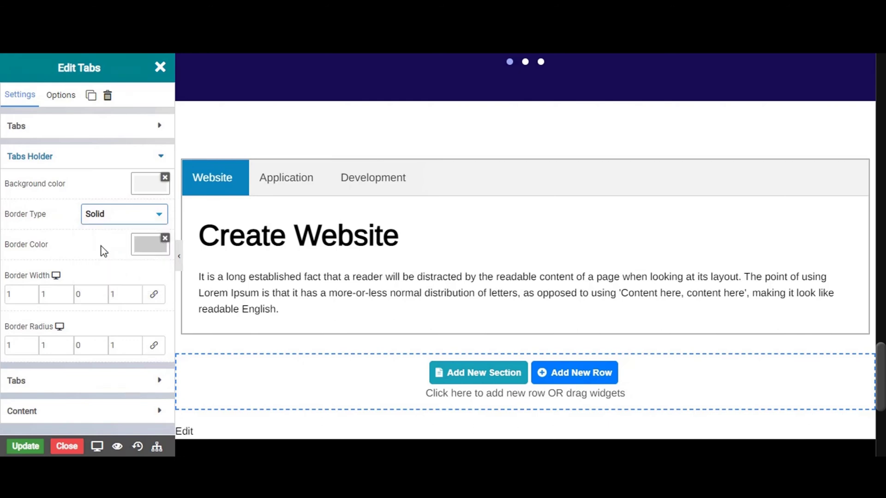
left_click(147, 249)
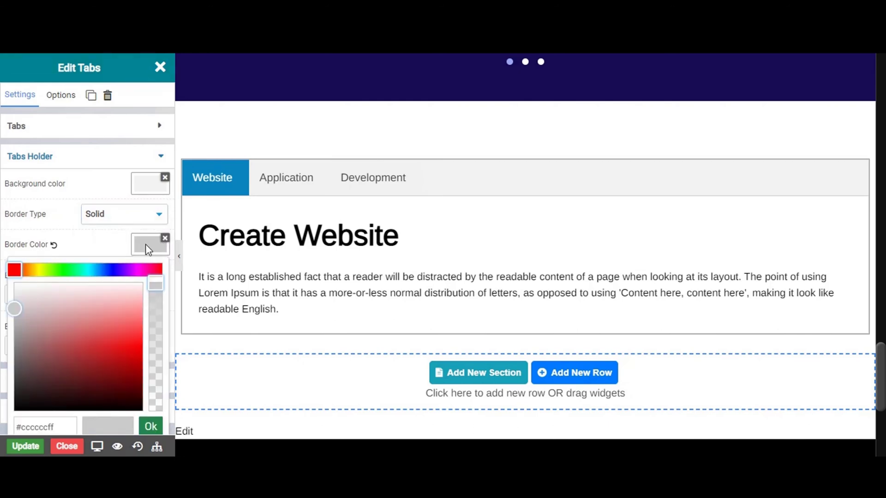
left_click(18, 292)
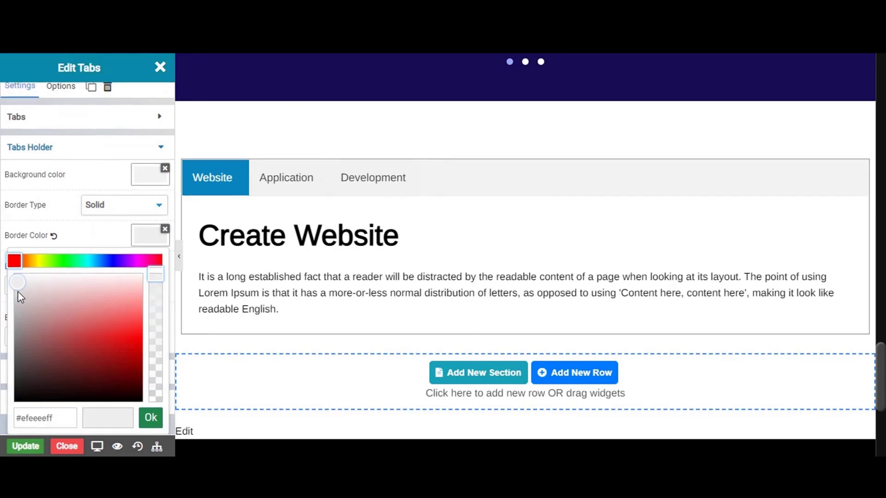
left_click(154, 401)
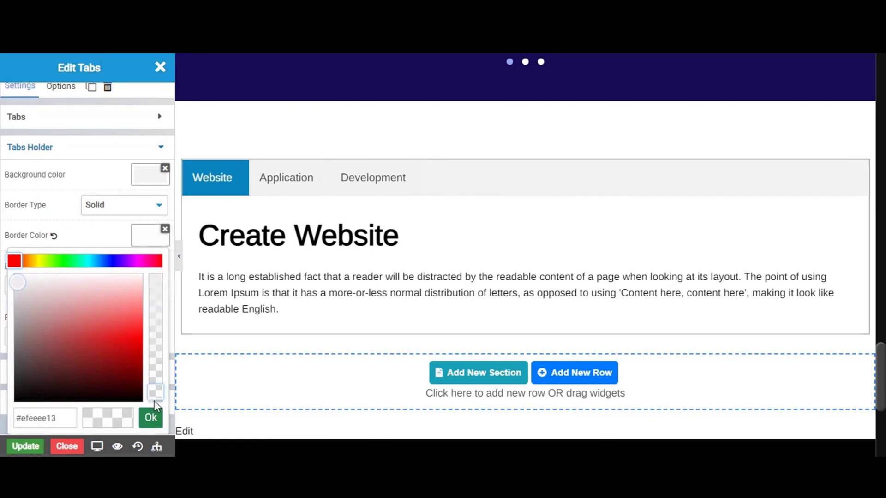
left_click_drag(155, 391, 154, 382)
left_click(151, 418)
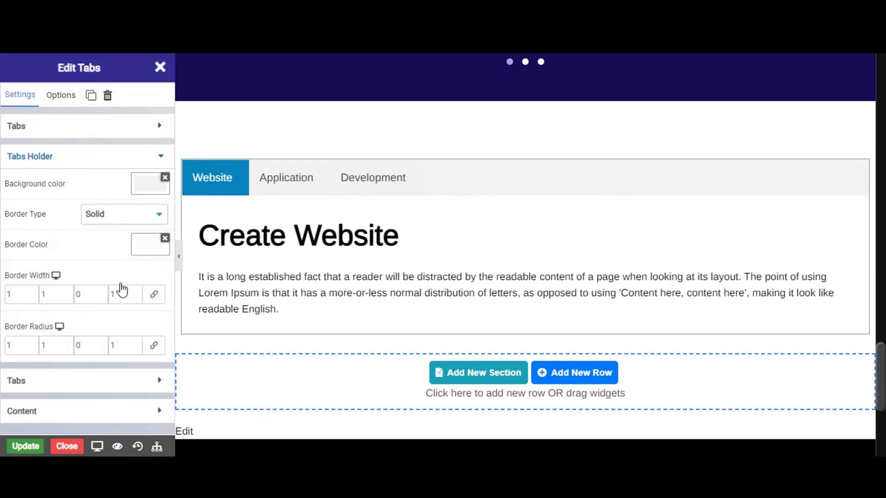
Link the tabs holder's border width values and set all four sides to 1.
double_click(9, 294)
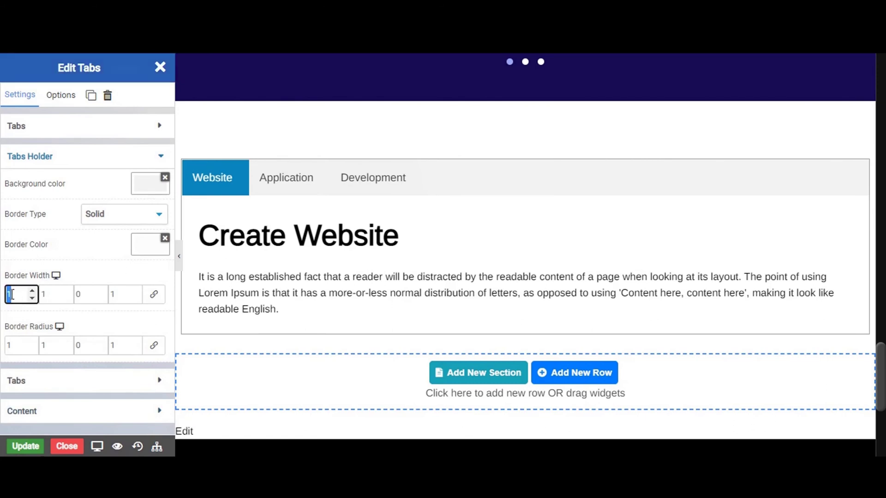
left_click(154, 295)
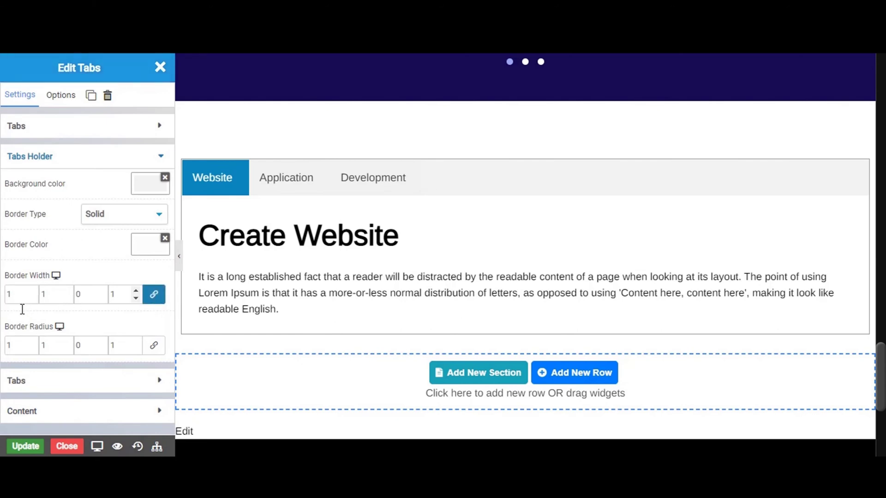
double_click(11, 294)
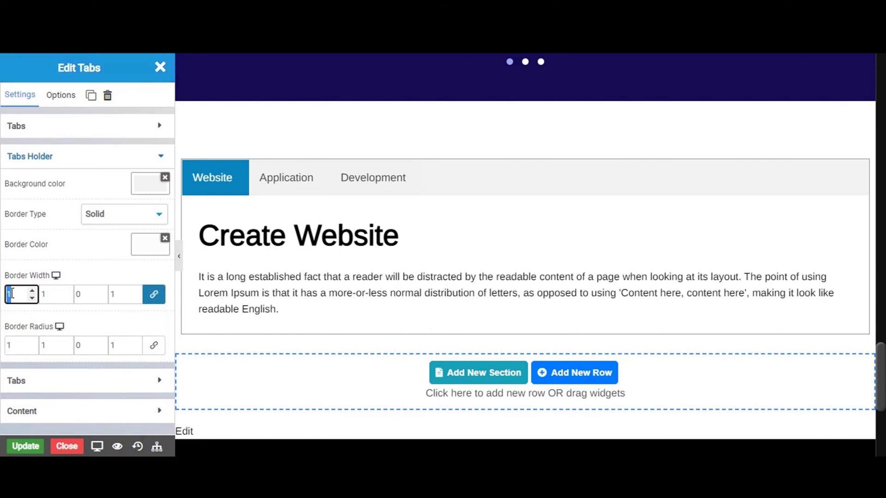
key("BackSpace")
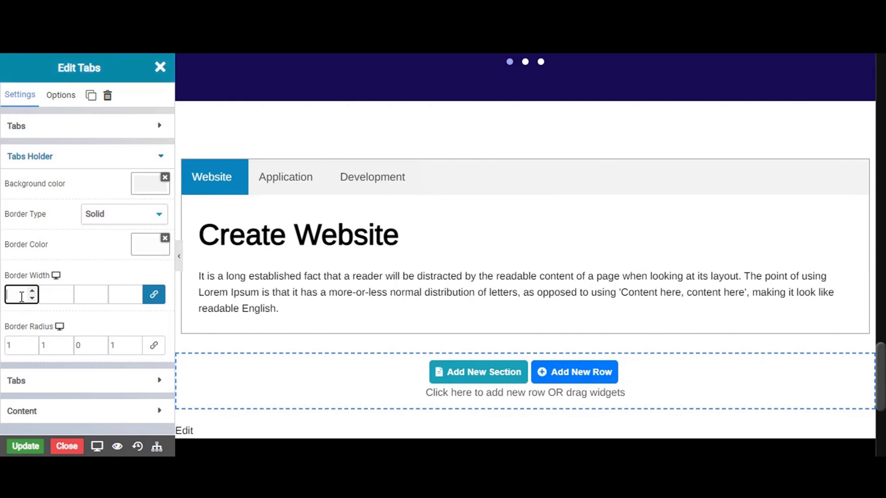
type("1")
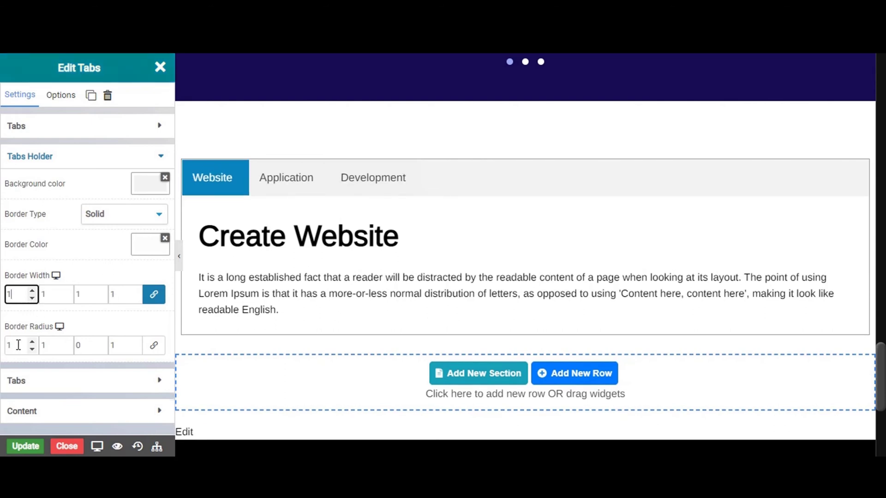
Link the tabs holder's border radius values, set all four to 15 and collapse the holder settings.
left_click(154, 351)
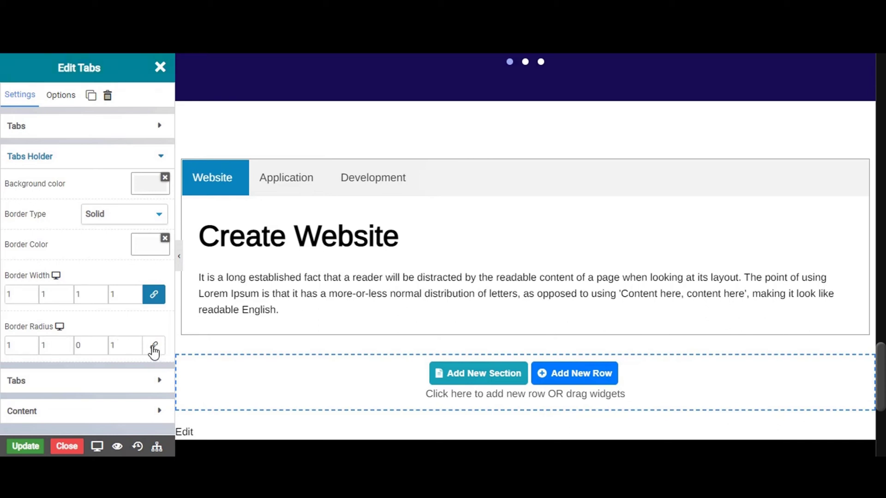
left_click(154, 351)
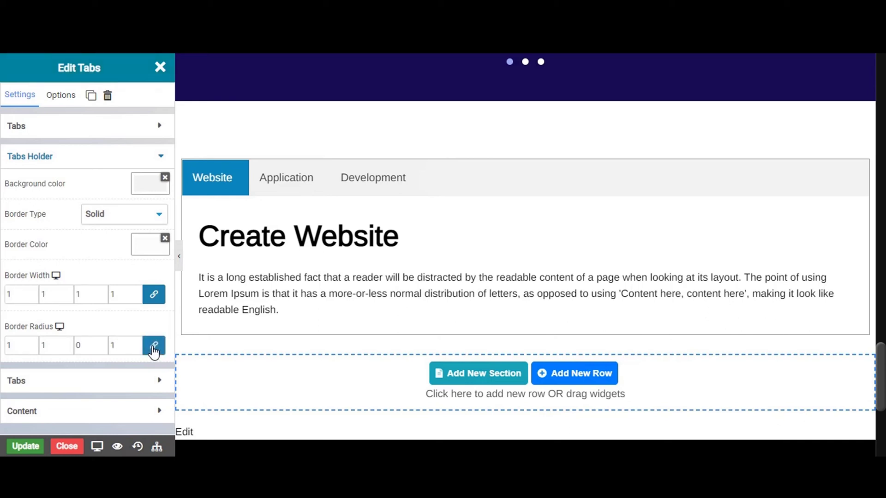
double_click(9, 346)
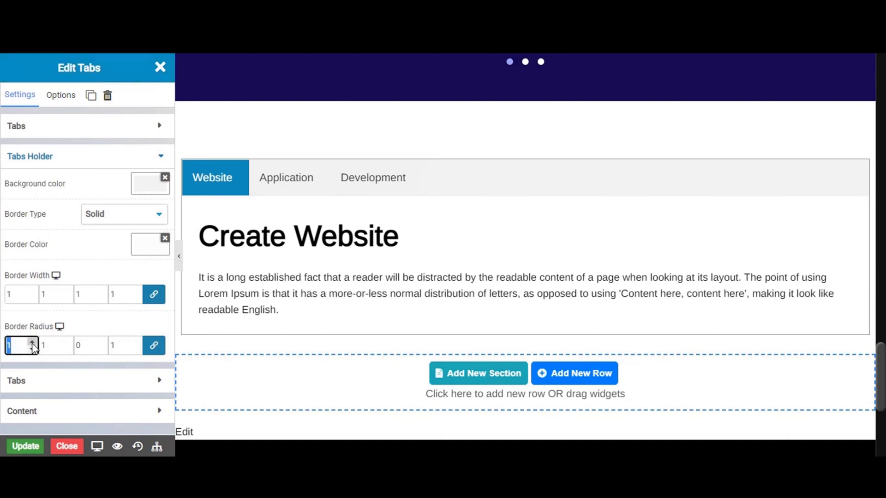
type("15")
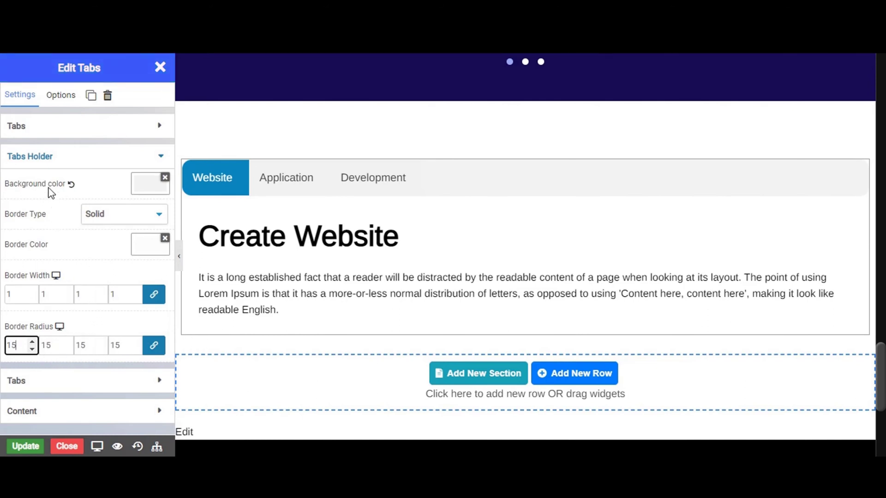
left_click(47, 169)
left_click(46, 164)
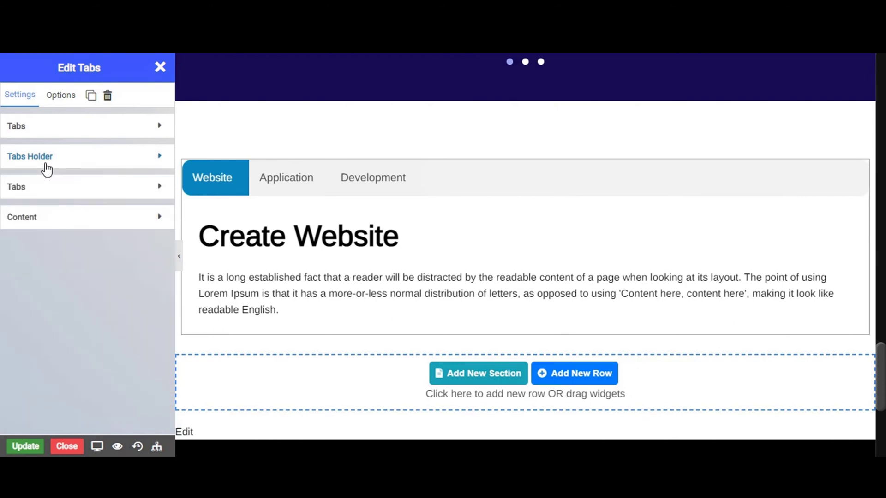
Align the tabs to the center of the tabs holder in the tab style settings.
left_click(33, 193)
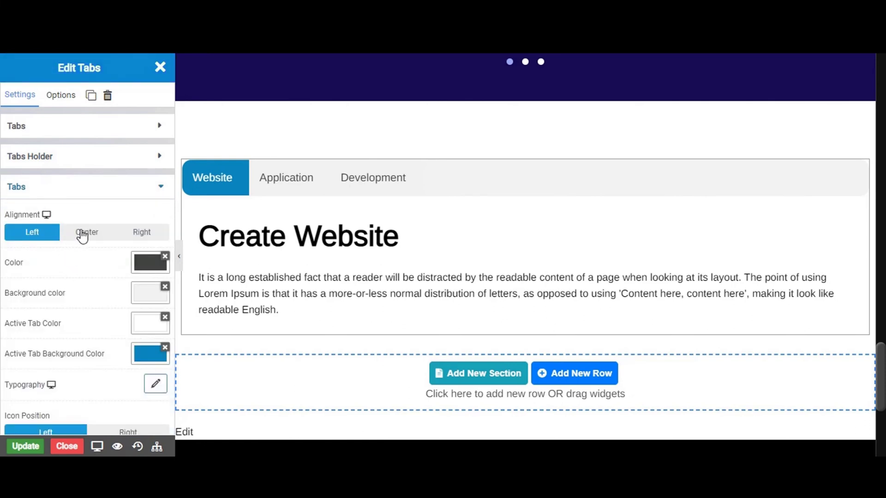
left_click(96, 235)
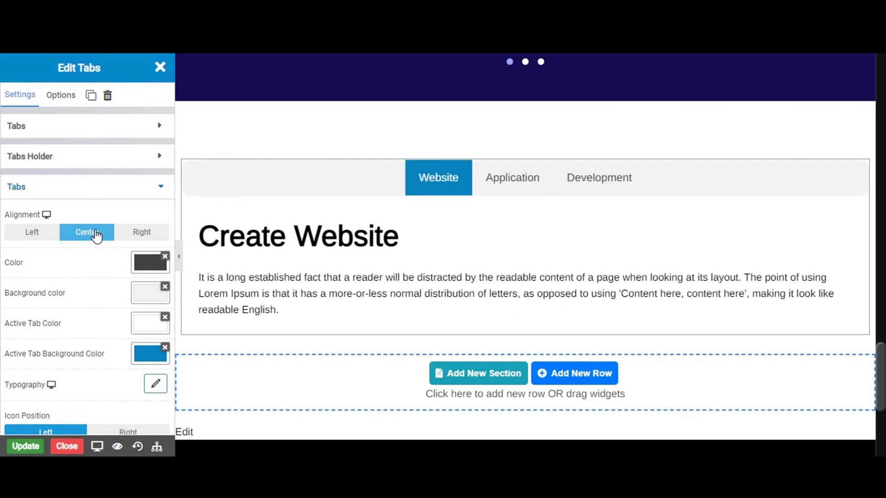
Try right alignment for the tabs before restoring center alignment, and set the tab text color to black #000000ff.
left_click(156, 236)
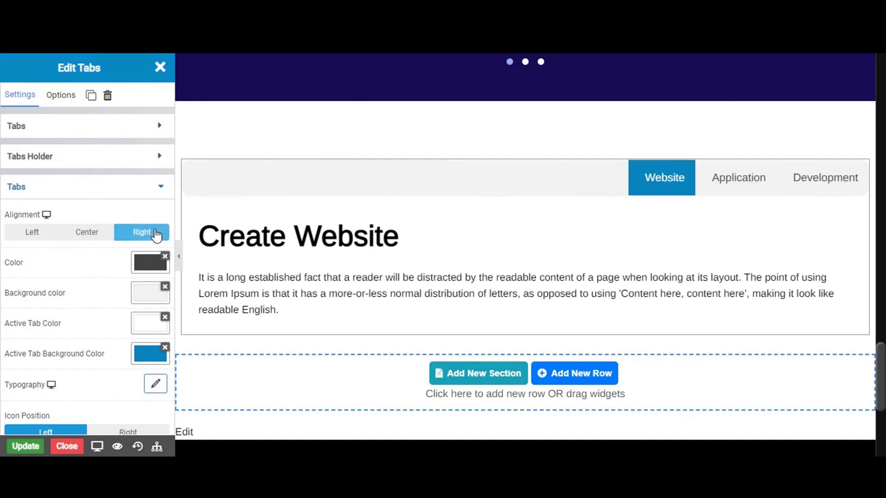
left_click(82, 239)
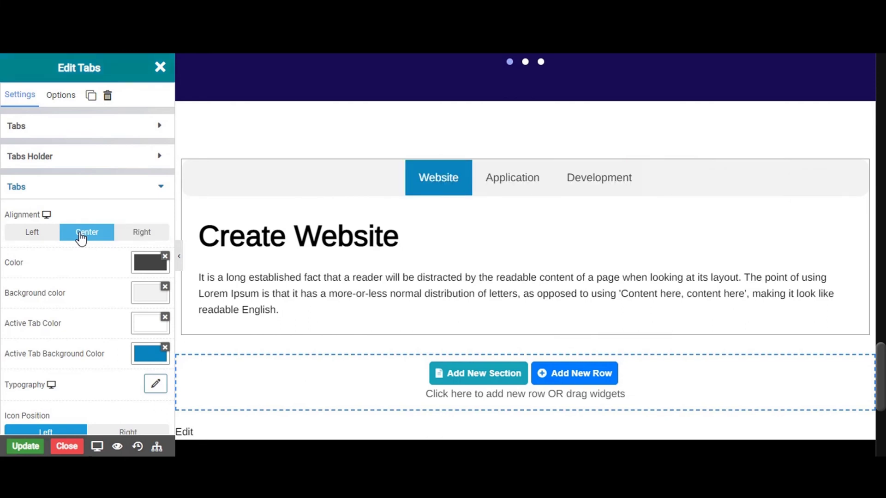
left_click(145, 271)
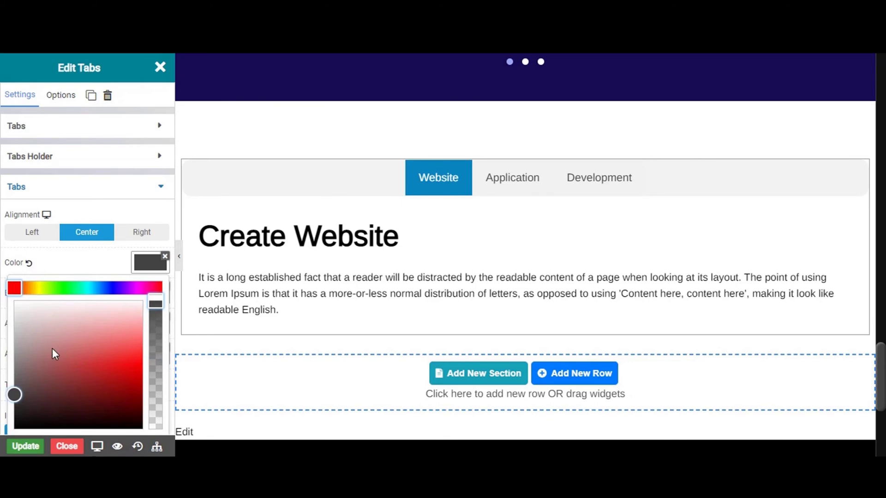
scroll(53, 354, "down", 2)
left_click_drag(20, 356, 20, 369)
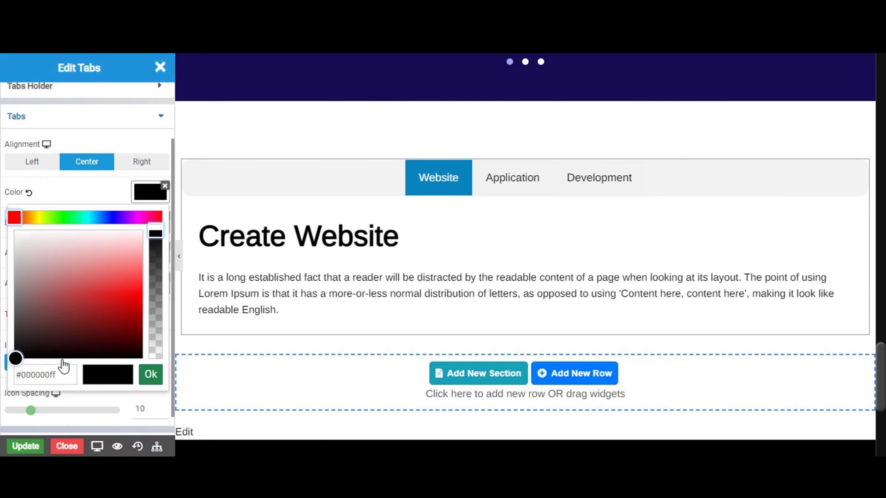
left_click(33, 357)
left_click(29, 354)
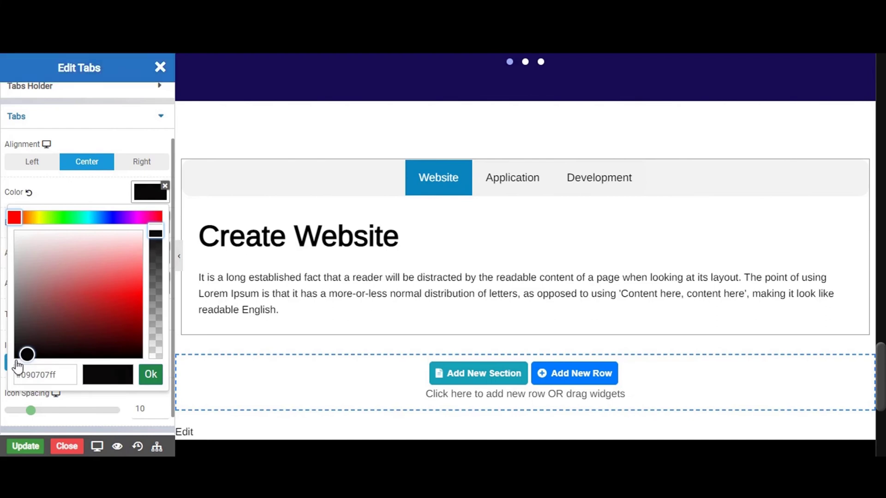
left_click(16, 357)
left_click(13, 359)
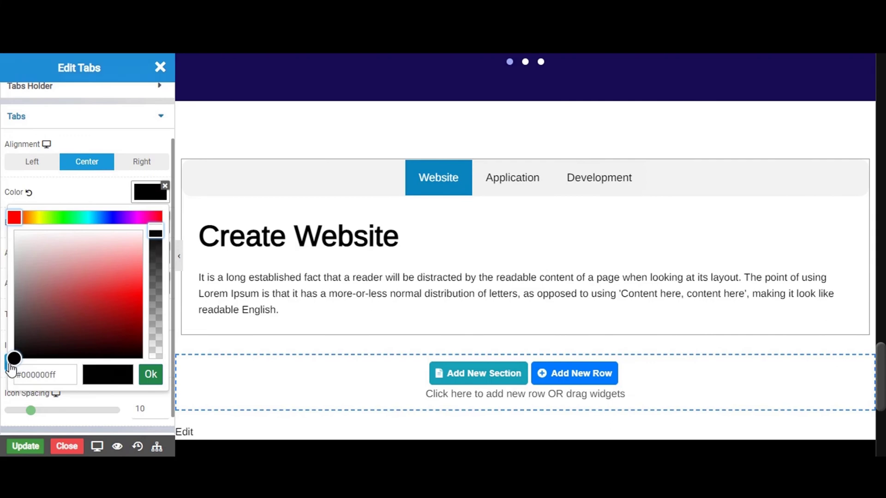
left_click(151, 375)
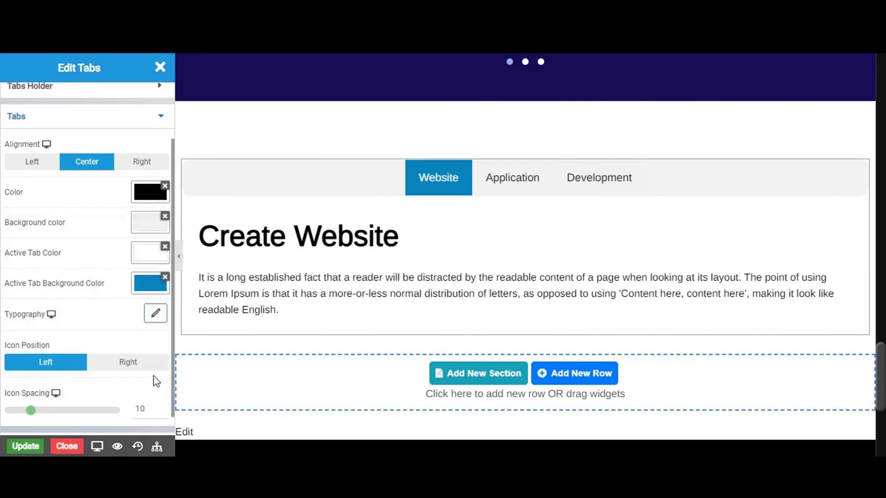
Set the tabs' background color to the nearly transparent light gray #dddcdc04.
left_click(148, 225)
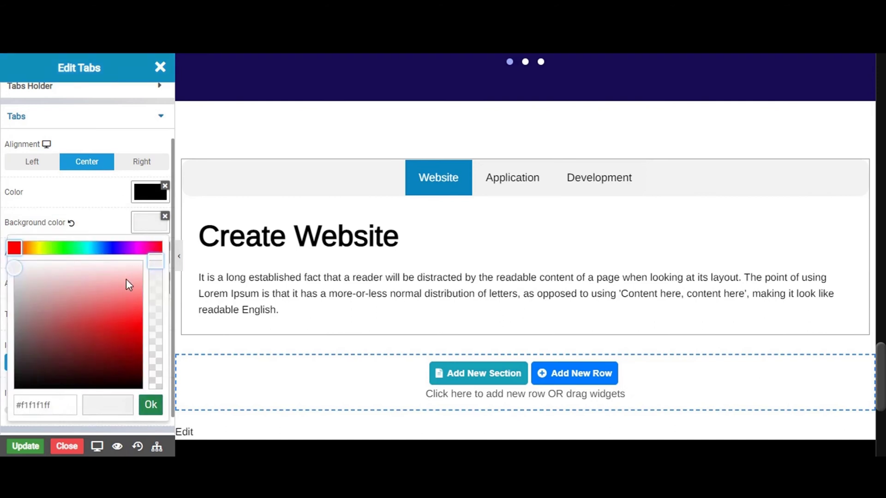
left_click(50, 406)
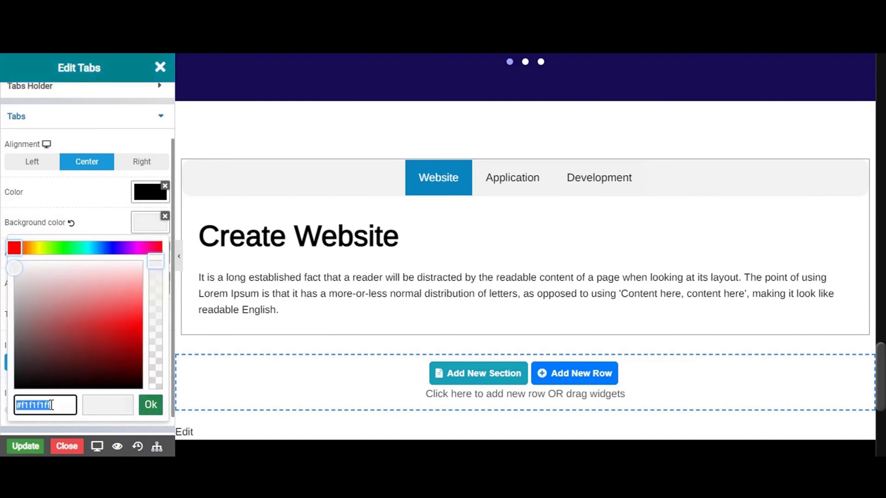
type("#dddcdc5f")
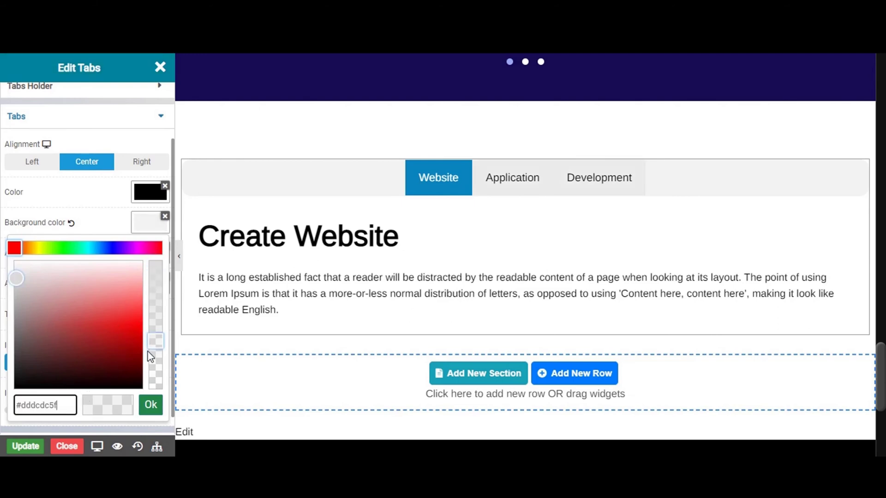
left_click(158, 371)
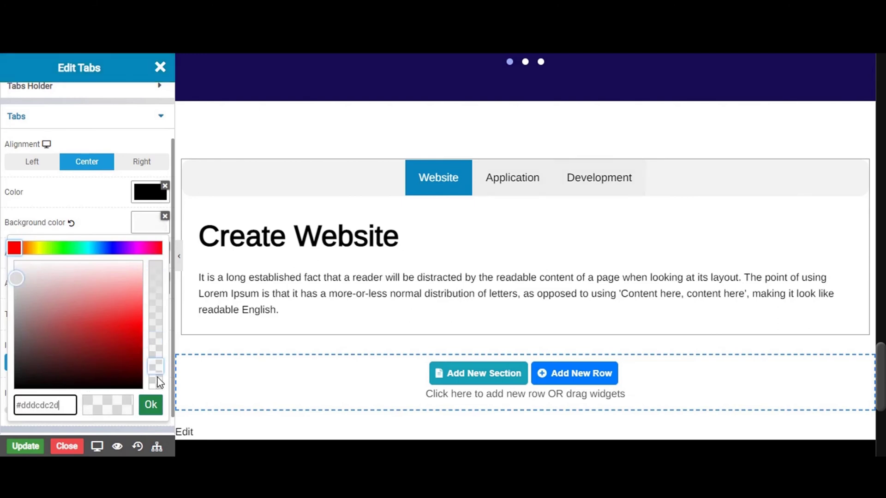
left_click(157, 386)
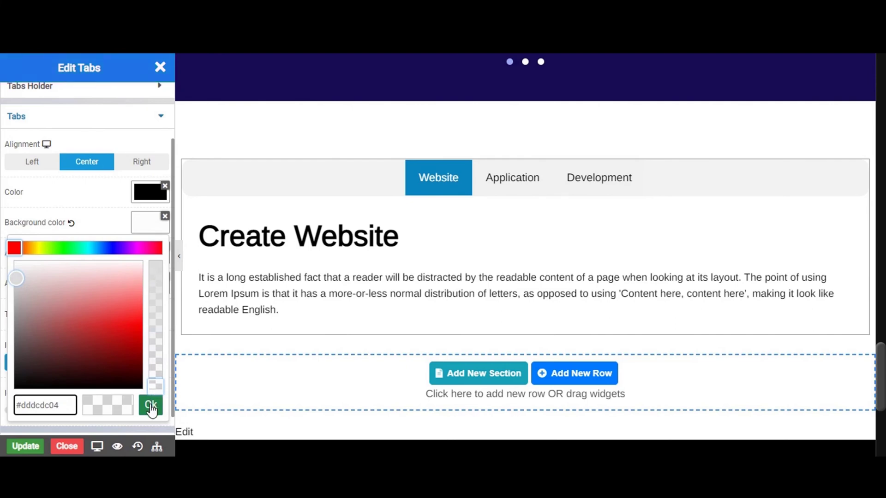
left_click(151, 406)
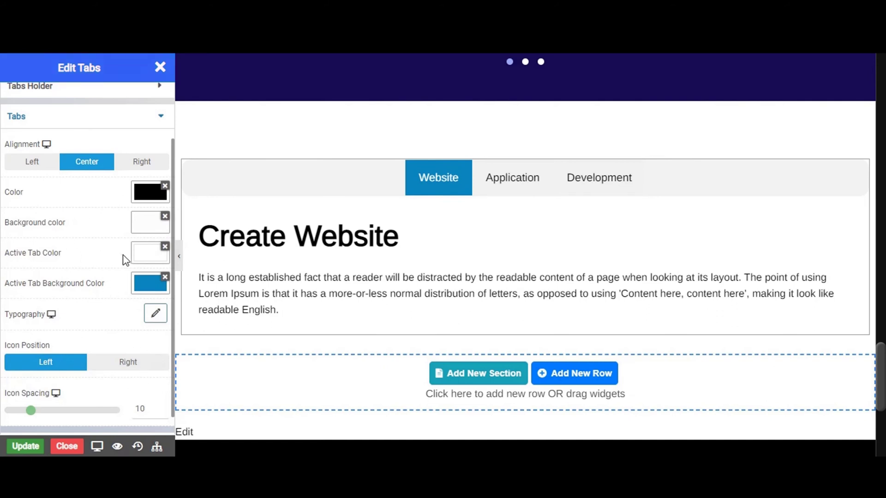
Try slightly darker shades for the active tab text color and return it to white #ffffffff.
left_click(150, 254)
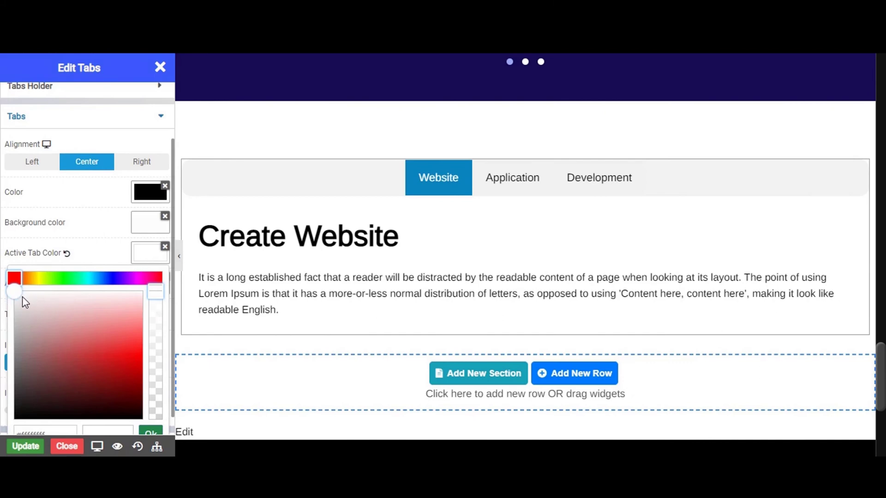
scroll(16, 295, "down", 1)
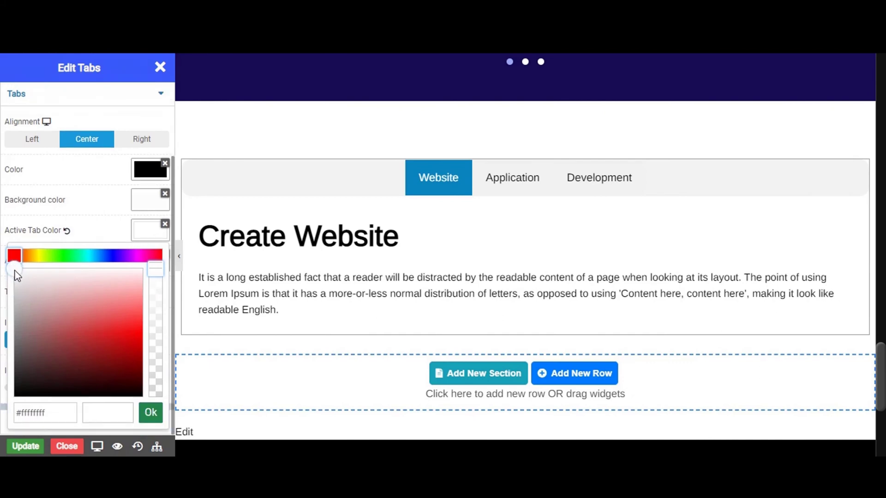
left_click(18, 277)
left_click(16, 271)
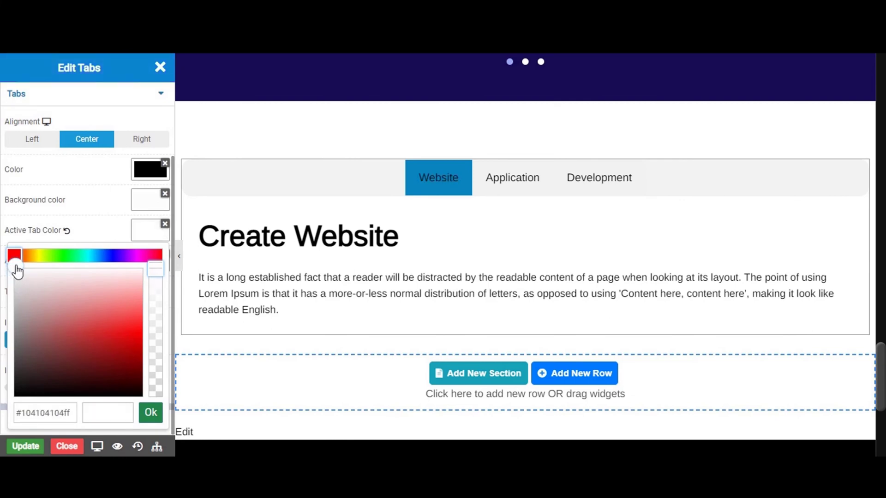
left_click(18, 278)
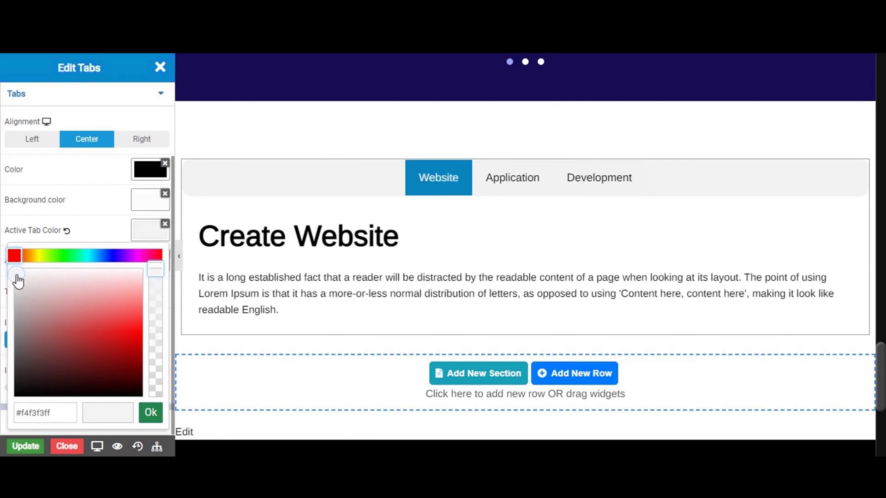
left_click(17, 273)
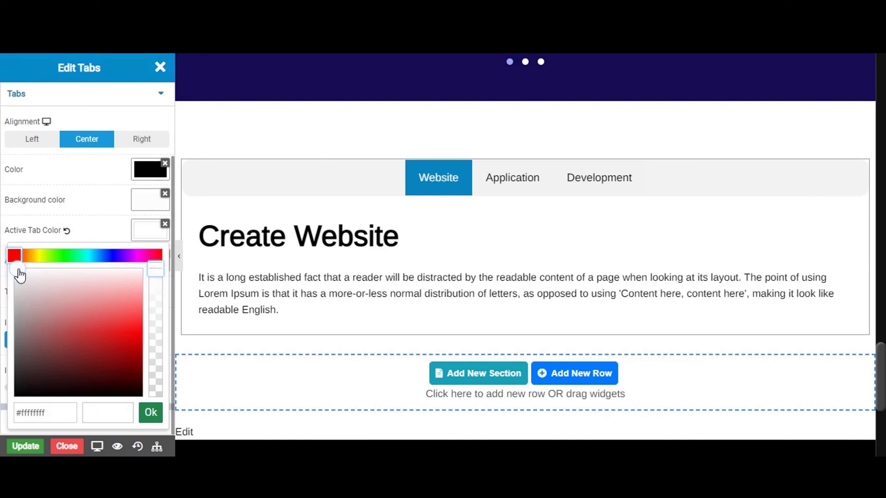
left_click(151, 413)
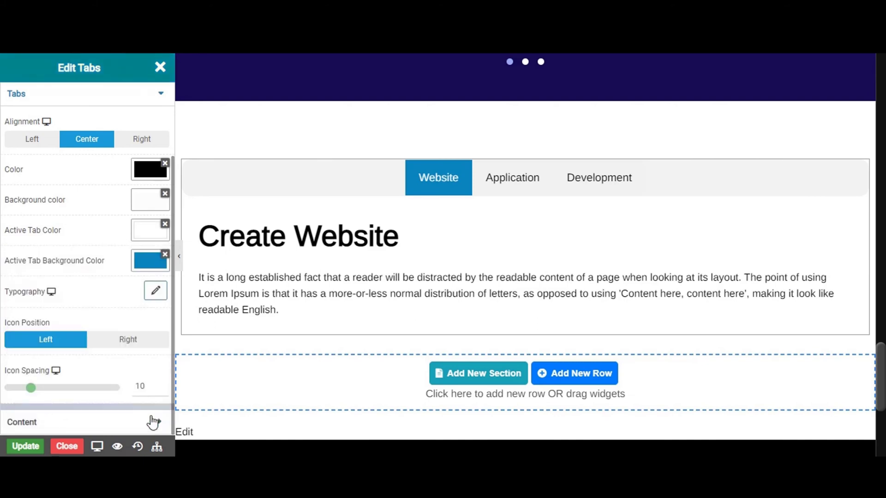
Set the active tab background color to the muted teal #4a8594ff.
left_click(149, 264)
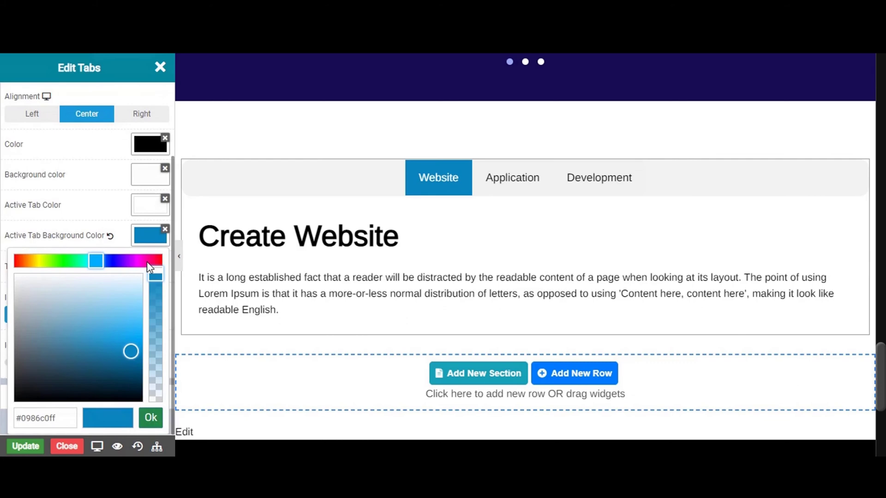
left_click(56, 419)
type("#4a8594ff")
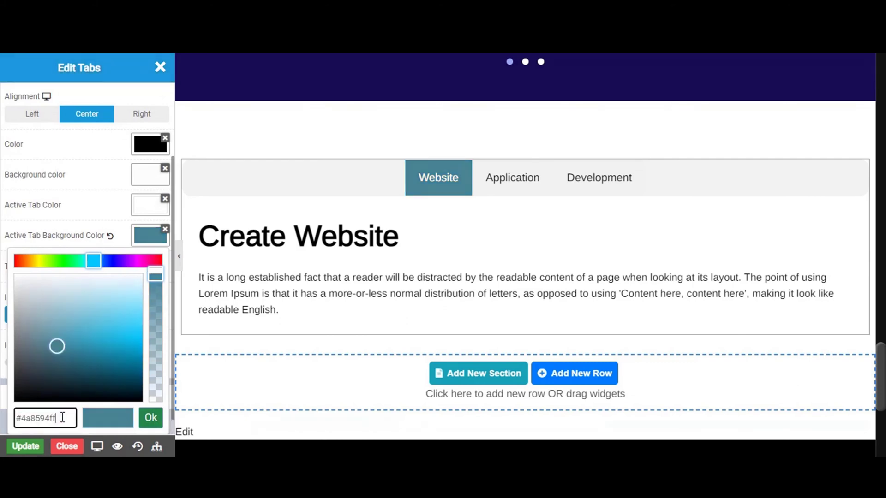
left_click(152, 419)
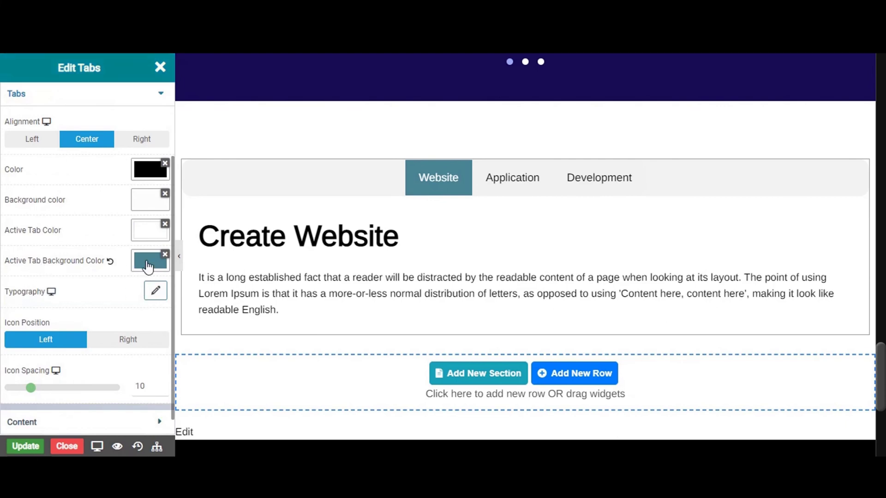
Examine the typography options available for the tab labels.
left_click(158, 293)
scroll(126, 295, "down", 5)
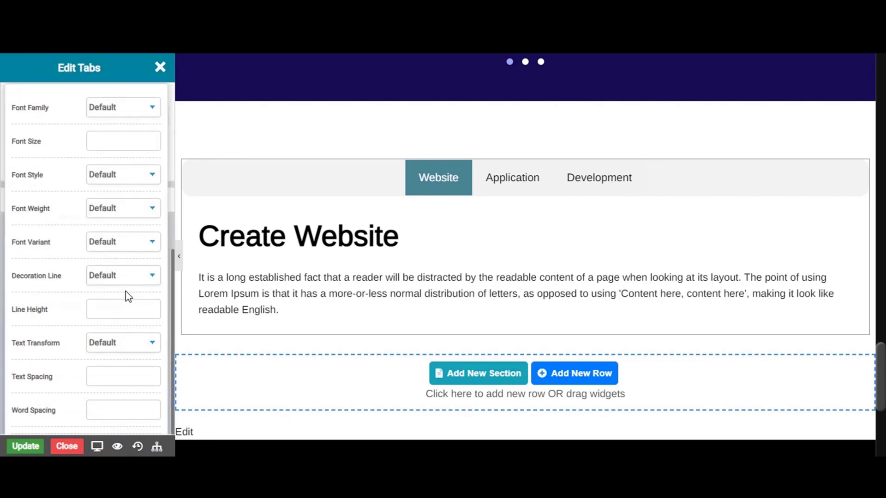
scroll(128, 295, "up", 2)
scroll(128, 296, "up", 4)
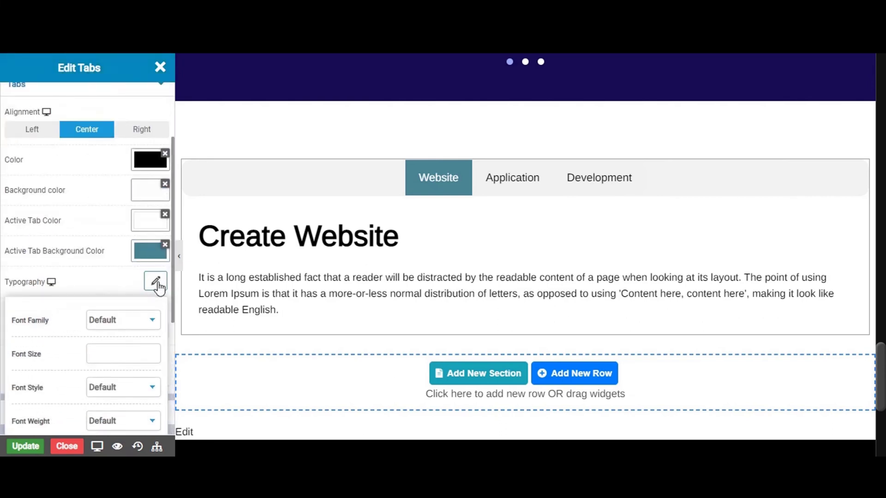
left_click(158, 286)
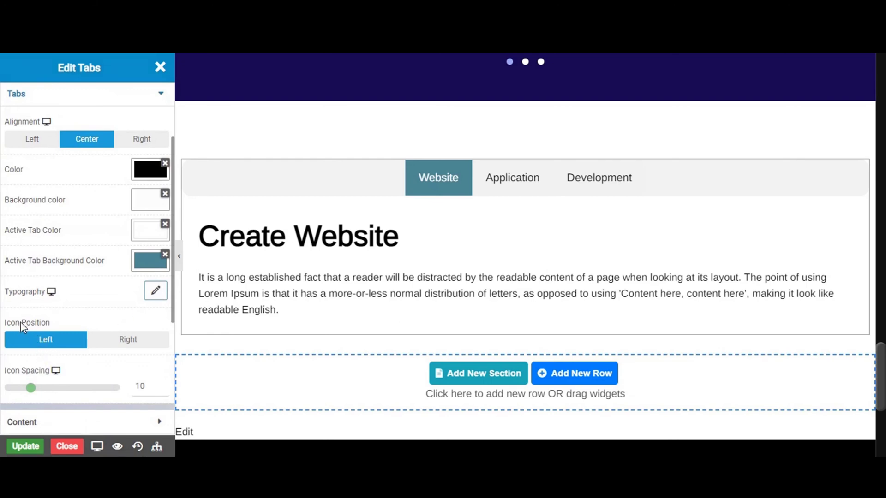
Try the Right icon position before restoring Left, set the tabs' icon spacing to 11 and collapse the tab style settings.
left_click(129, 344)
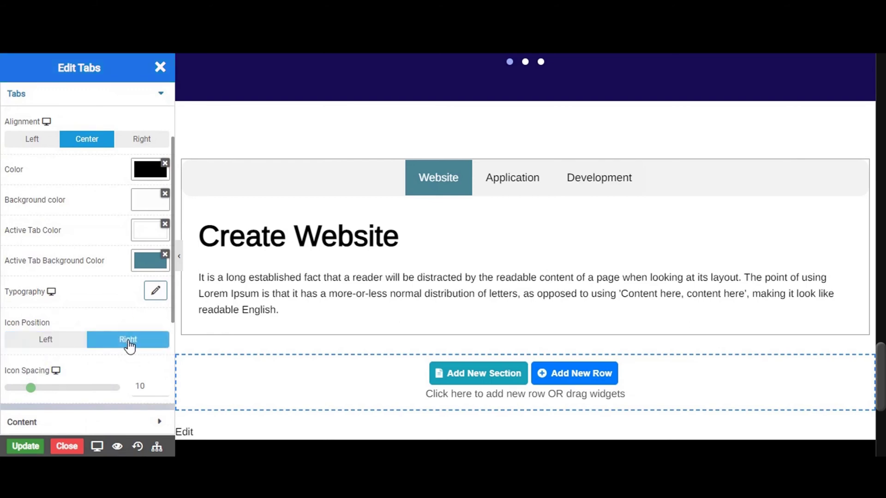
left_click(53, 347)
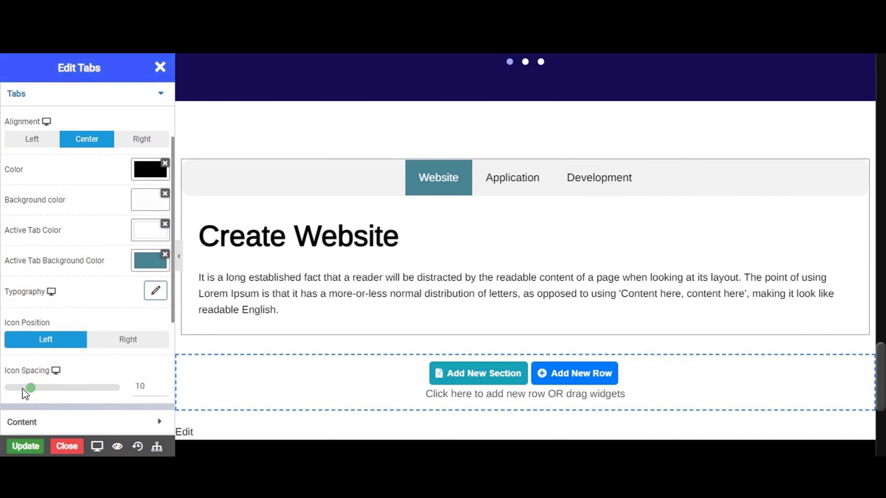
mouse_move(24, 391)
left_mouse_down()
mouse_move(32, 392)
mouse_move(12, 391)
mouse_move(34, 390)
left_mouse_up()
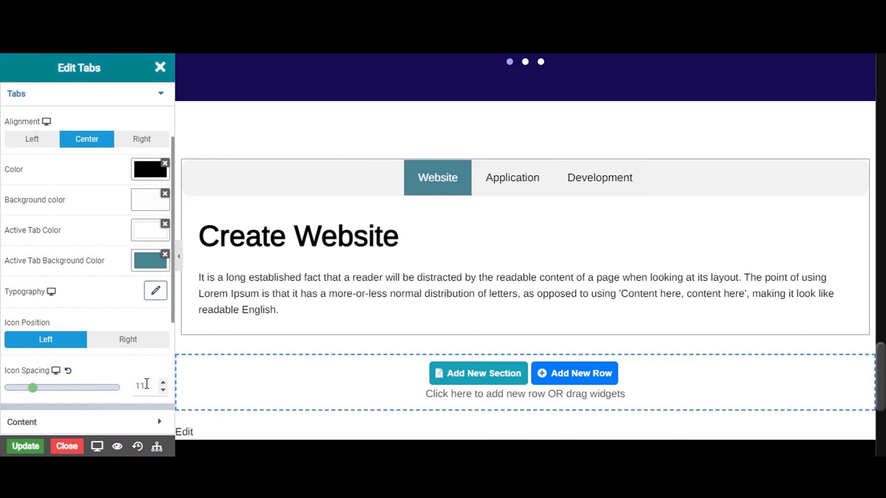
scroll(145, 387, "up", 1)
scroll(143, 369, "up", 1)
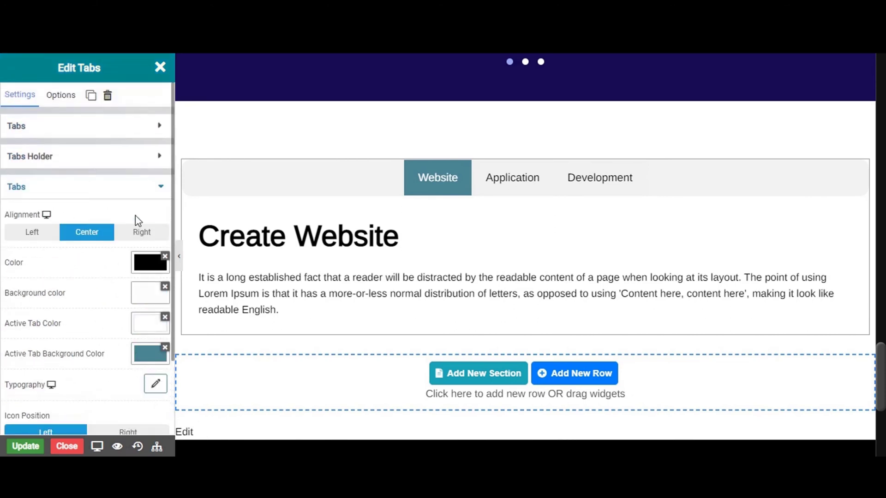
left_click(138, 190)
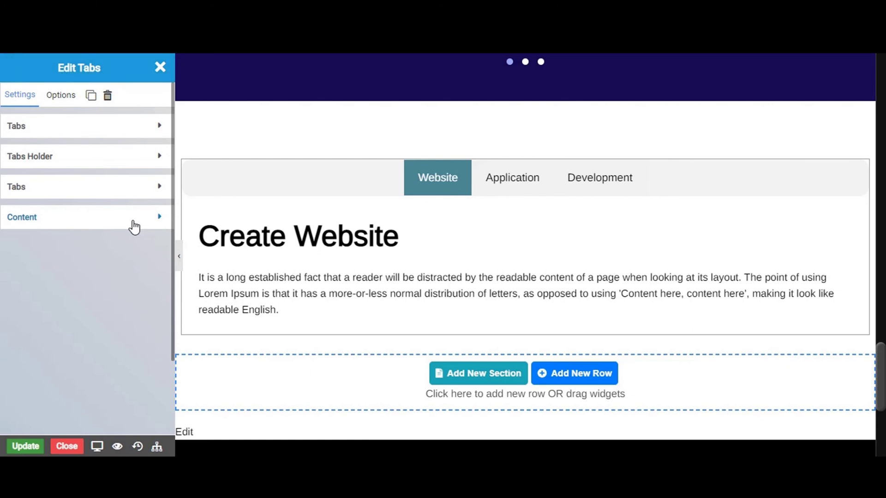
Expand the Content settings and examine the typography options for the tab content.
left_click(133, 226)
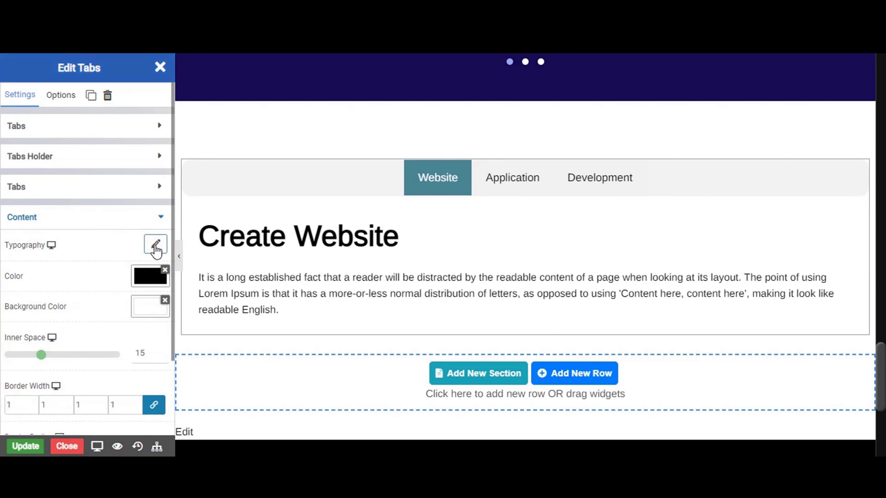
left_click(156, 245)
scroll(103, 283, "down", 4)
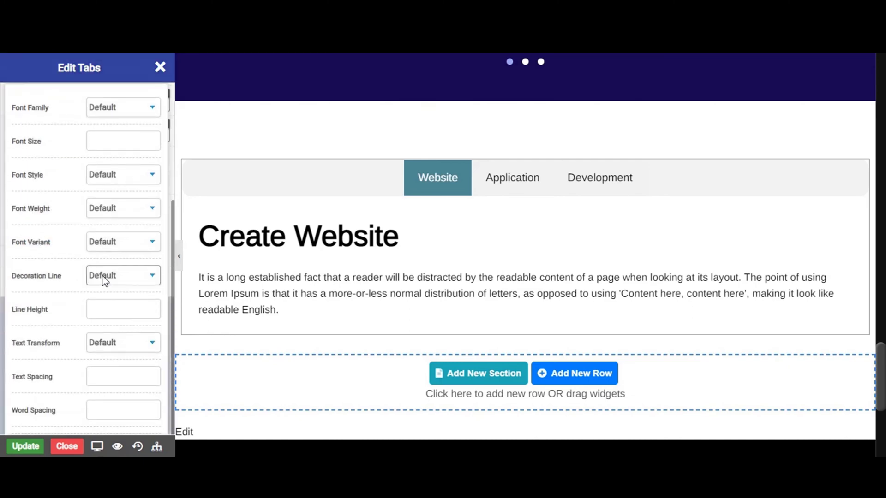
scroll(123, 269, "up", 4)
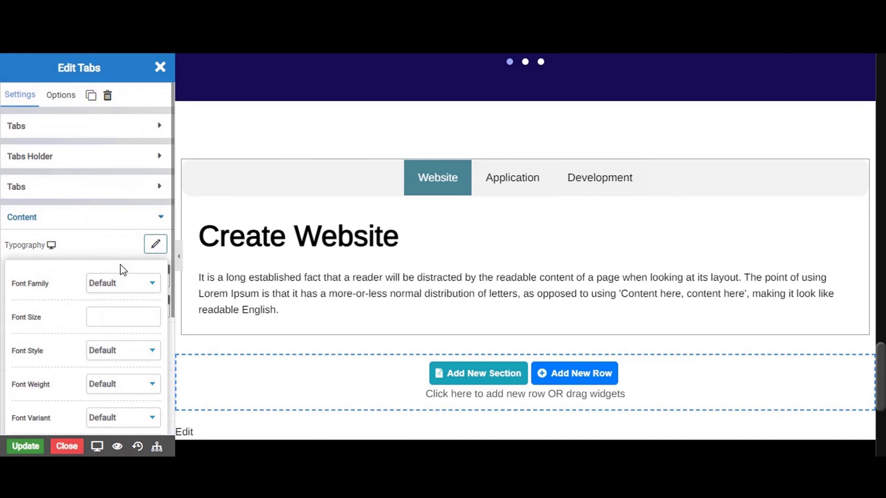
left_click(157, 247)
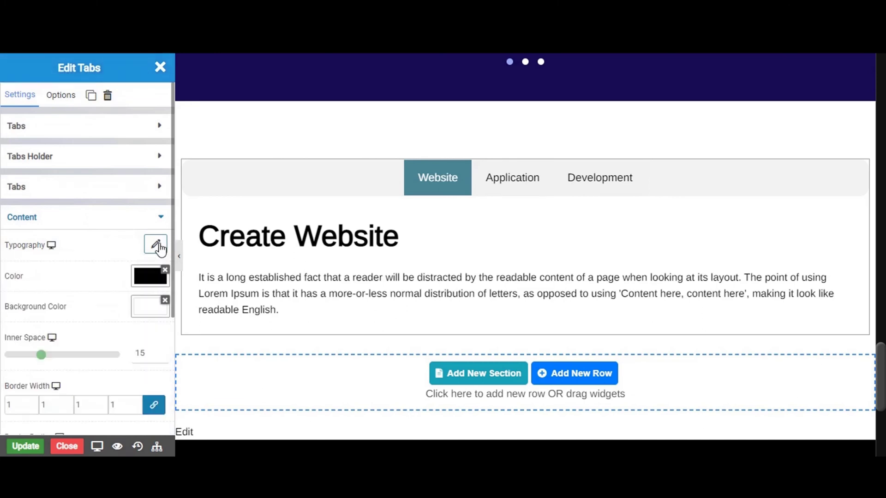
Set the tab content's text color to the near-black #0a0a0aff.
left_click(143, 280)
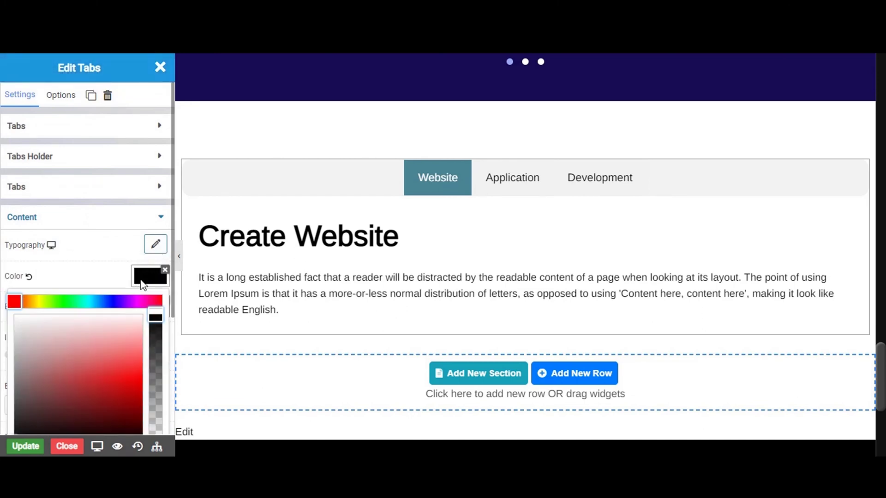
scroll(46, 355, "down", 1)
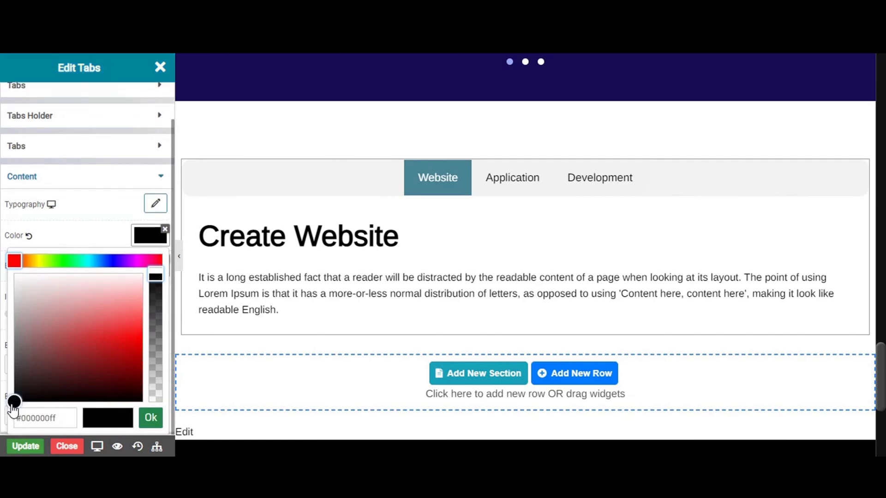
left_click(16, 362)
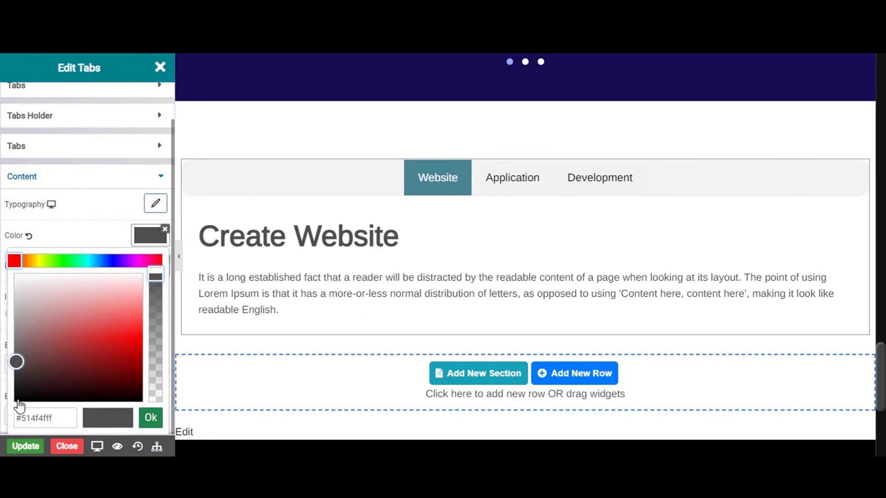
left_click(17, 400)
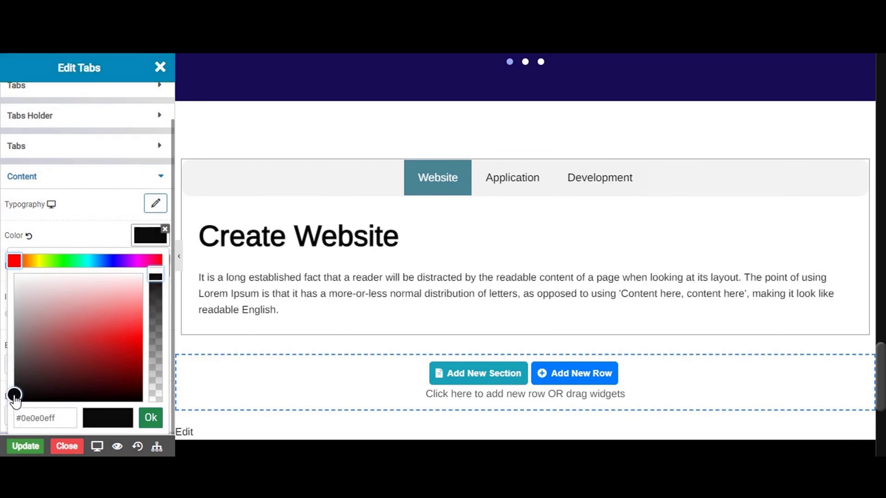
left_click(14, 399)
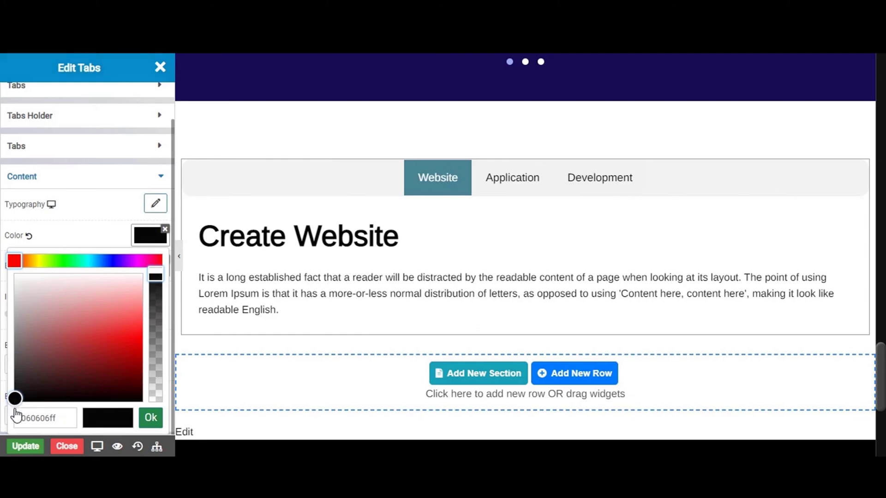
left_click(12, 398)
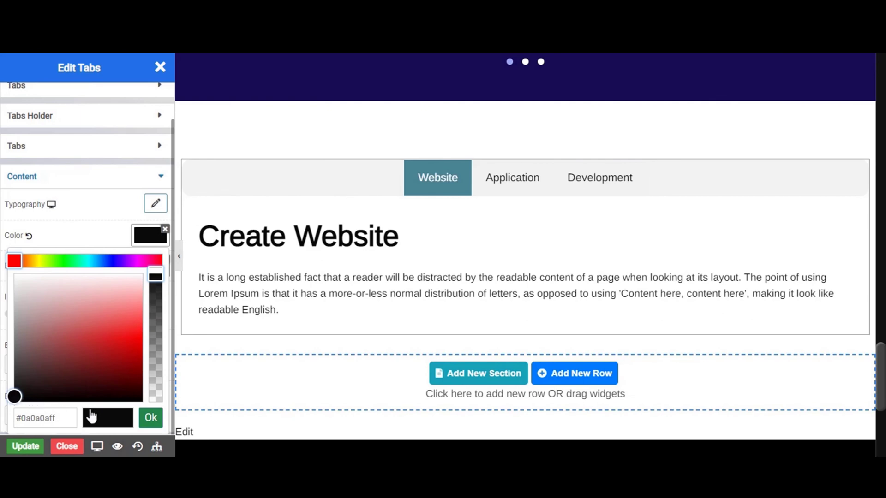
left_click(153, 421)
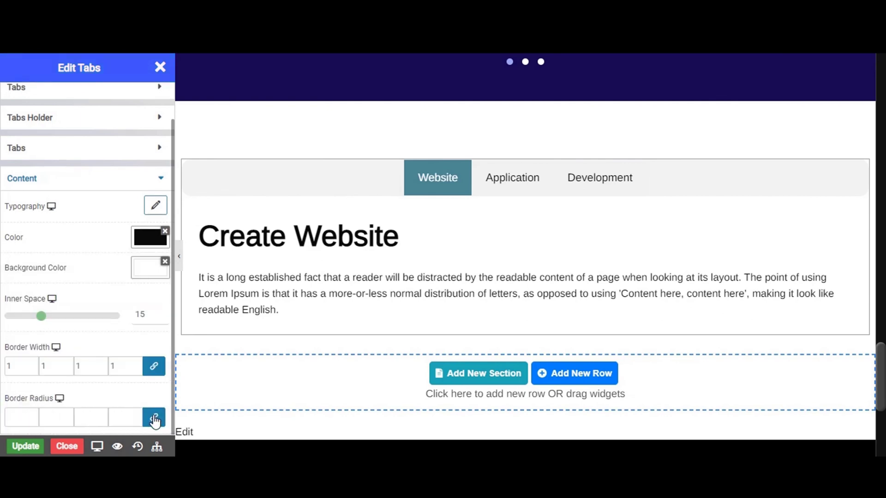
Set the tab content's background color to an almost fully transparent light grey, #f7f7f701.
left_click(148, 272)
scroll(65, 310, "down", 1)
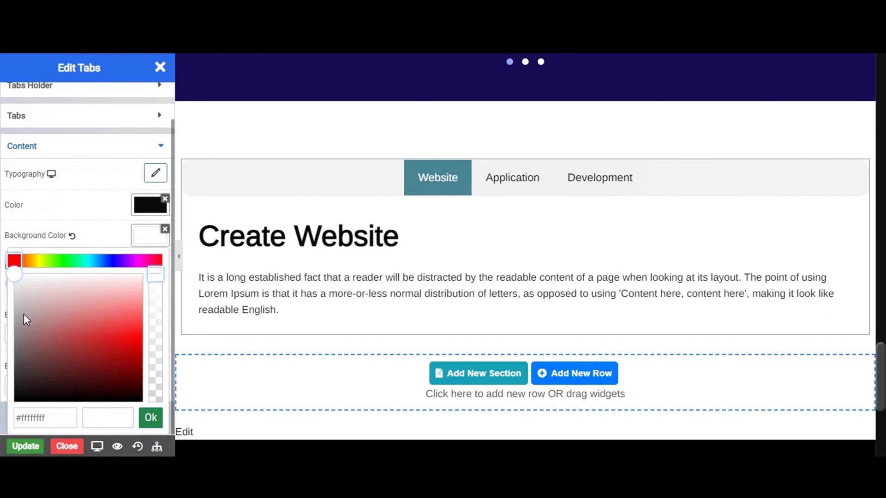
left_click(18, 286)
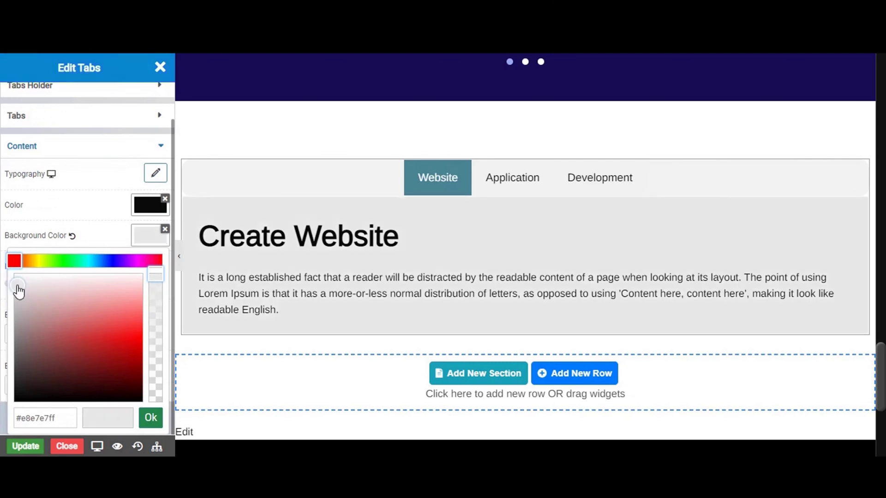
left_click(14, 279)
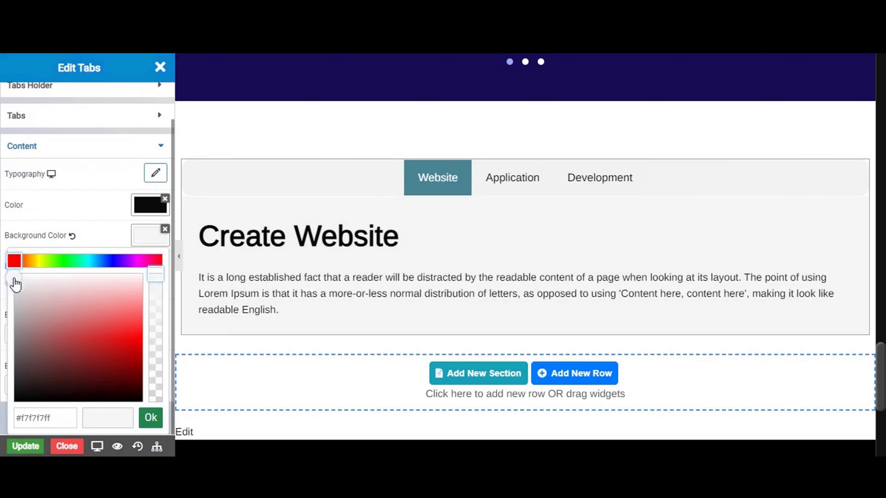
left_click(154, 306)
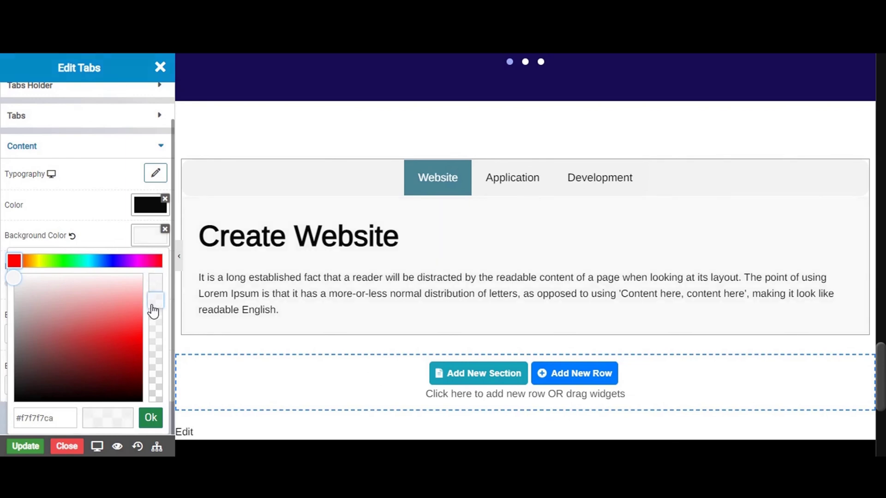
left_click(159, 336)
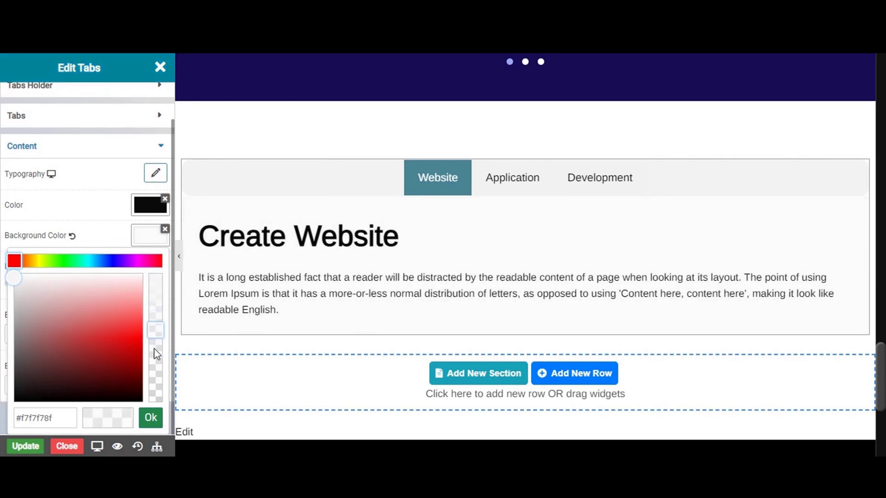
left_click(157, 354)
left_click(153, 367)
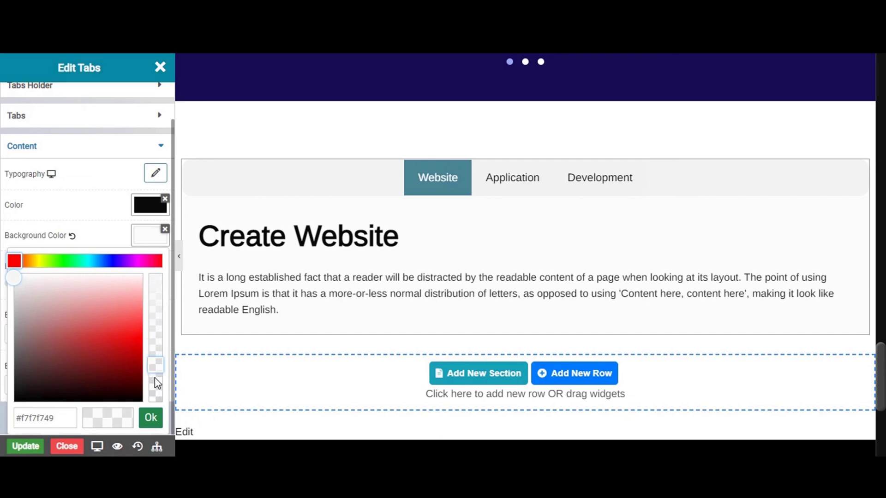
left_click(156, 383)
left_click(157, 397)
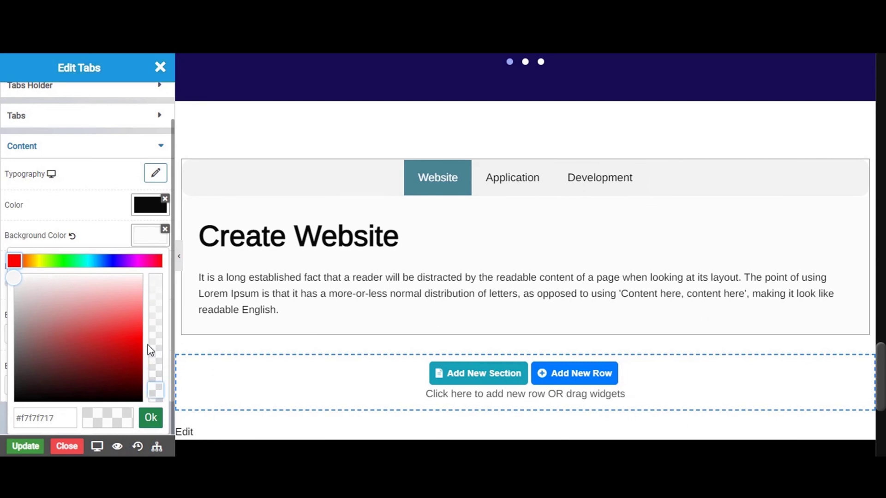
left_click_drag(155, 399, 156, 403)
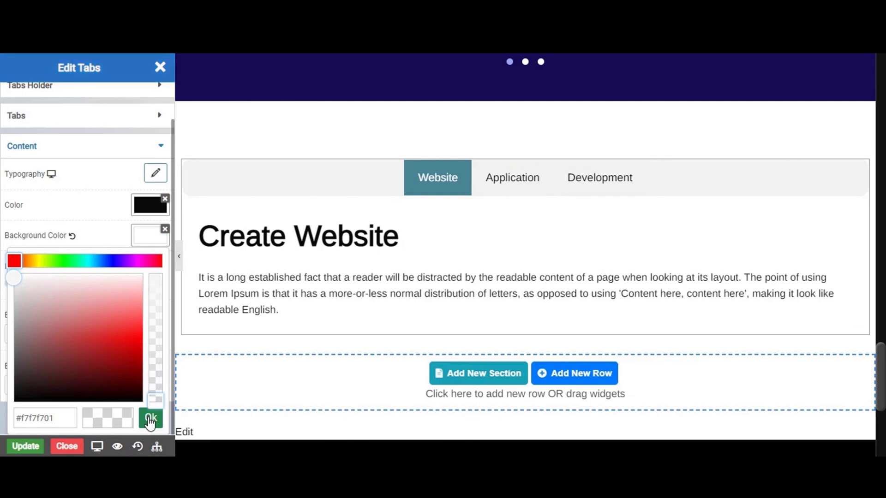
left_click(151, 419)
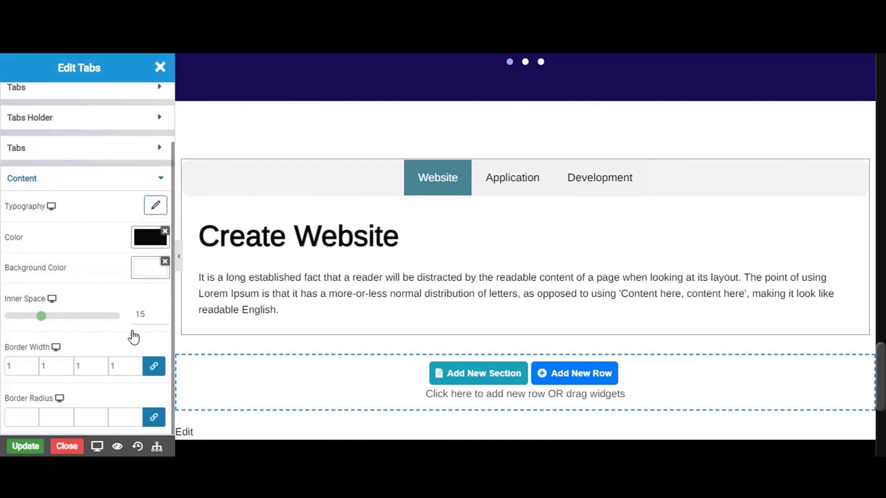
Try smaller inner spacing for the tab content, ending with an inner space of 20.
left_click(16, 316)
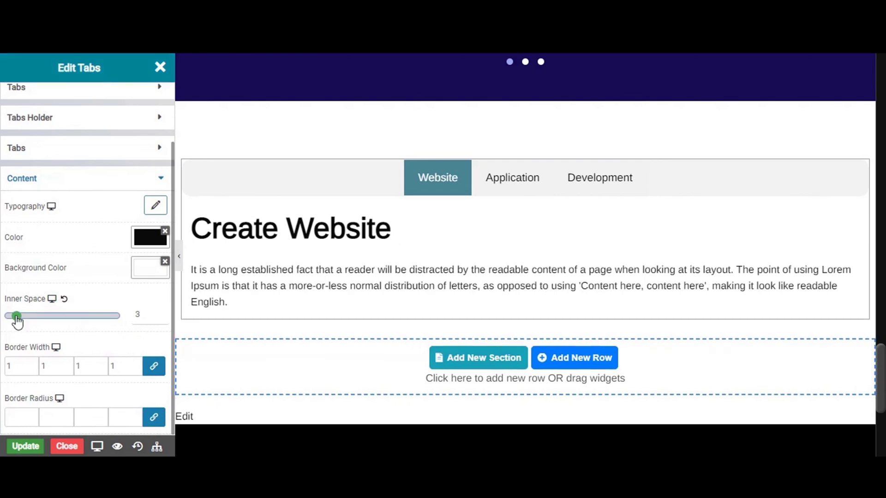
left_click_drag(16, 317, 25, 319)
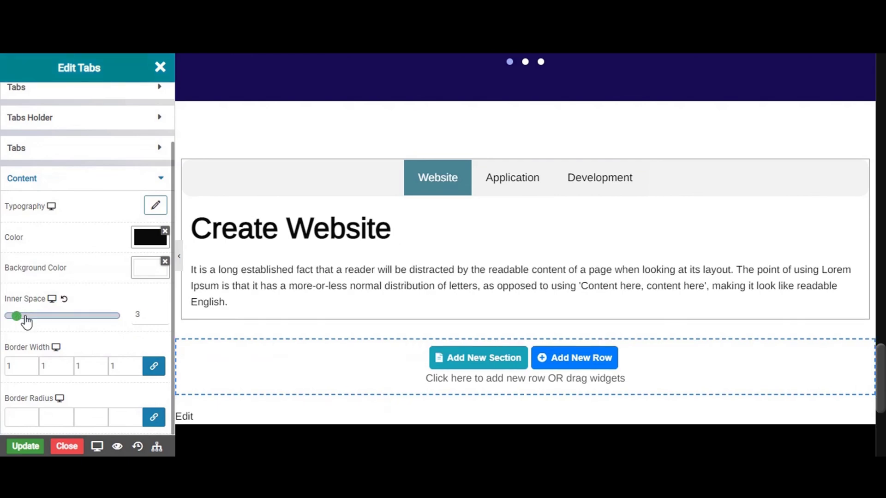
left_click(147, 316)
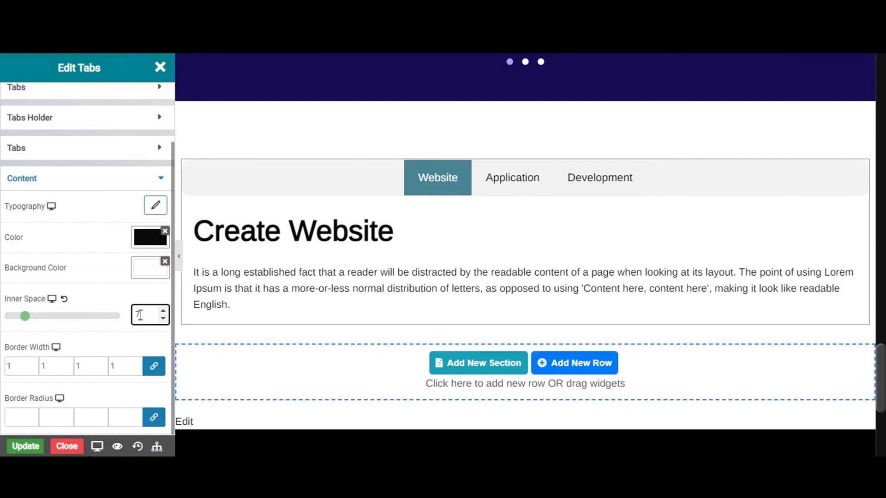
left_click_drag(141, 315, 135, 317)
type("1")
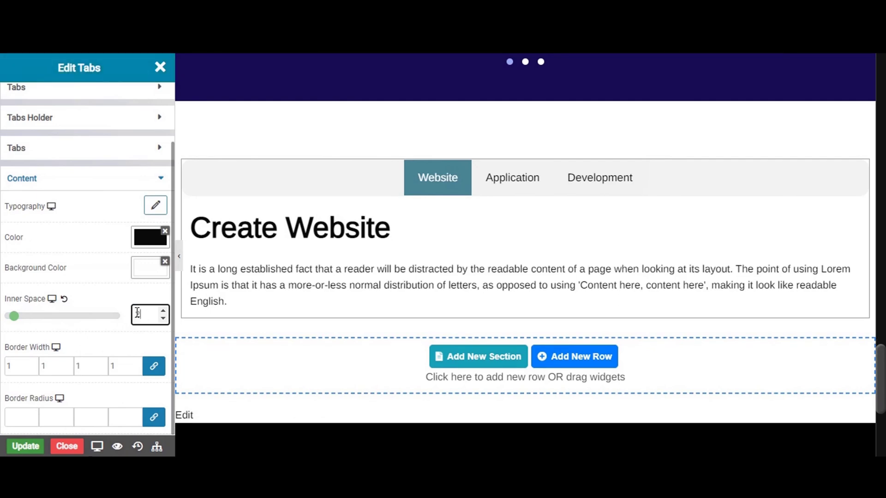
type("0")
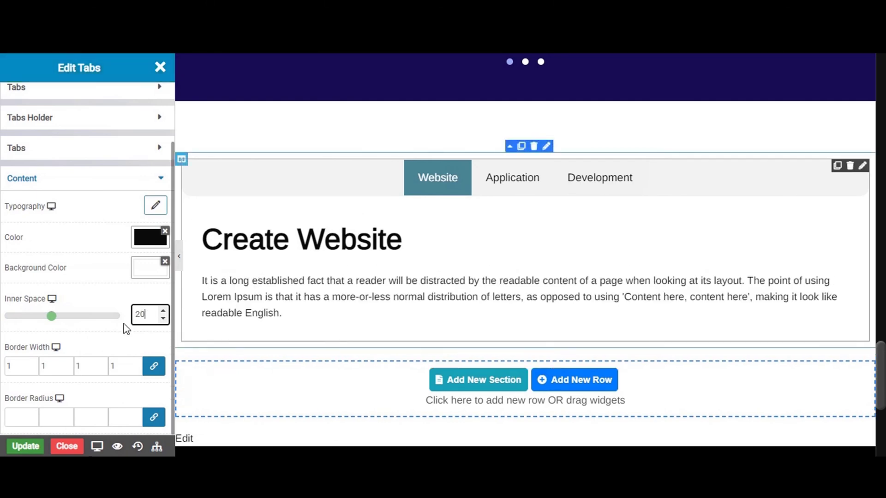
Try a content border width of 5 on all sides, ending with 0.
left_click(14, 369)
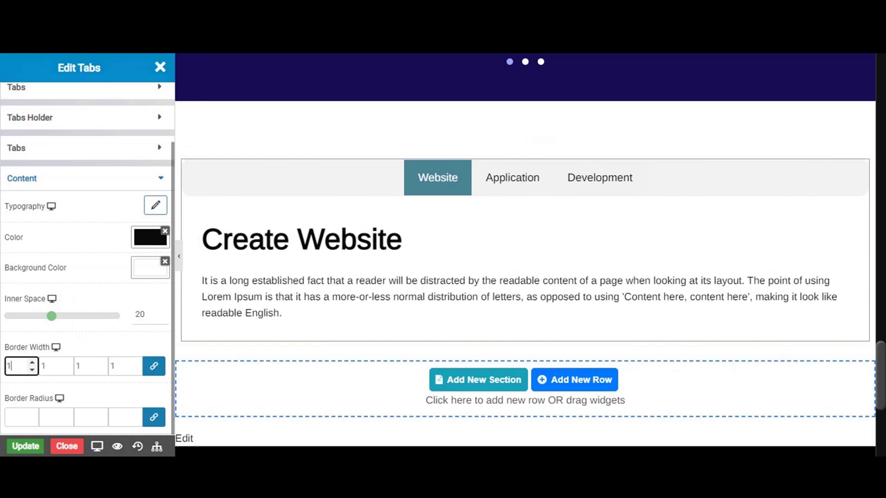
double_click(15, 365)
type("5")
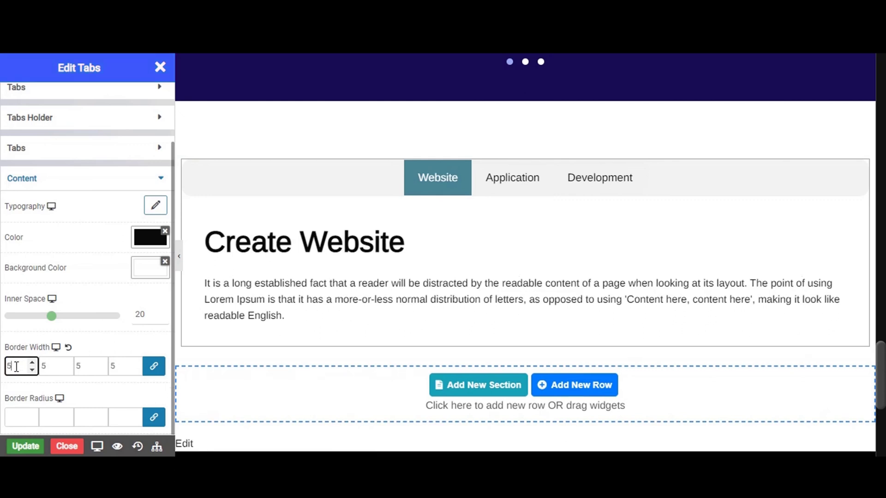
double_click(16, 367)
type("0")
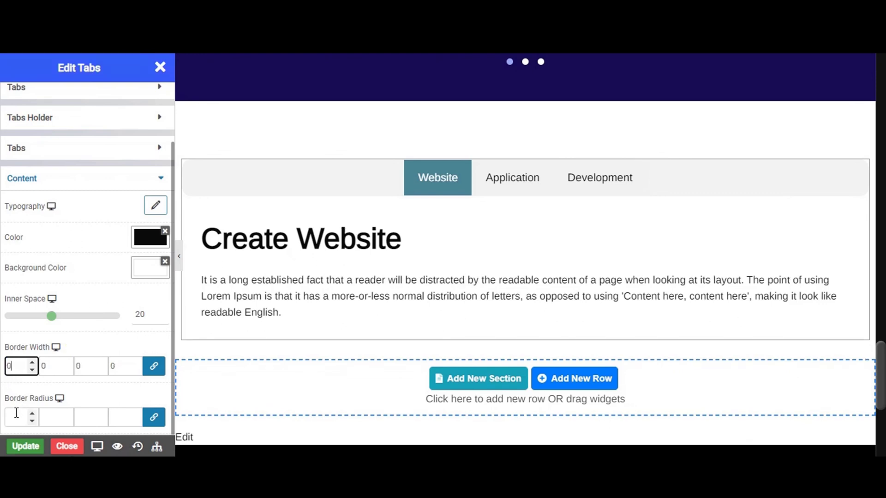
Try a content border radius of 10 on all corners, ending with 0, and collapse the Content settings.
left_click(13, 419)
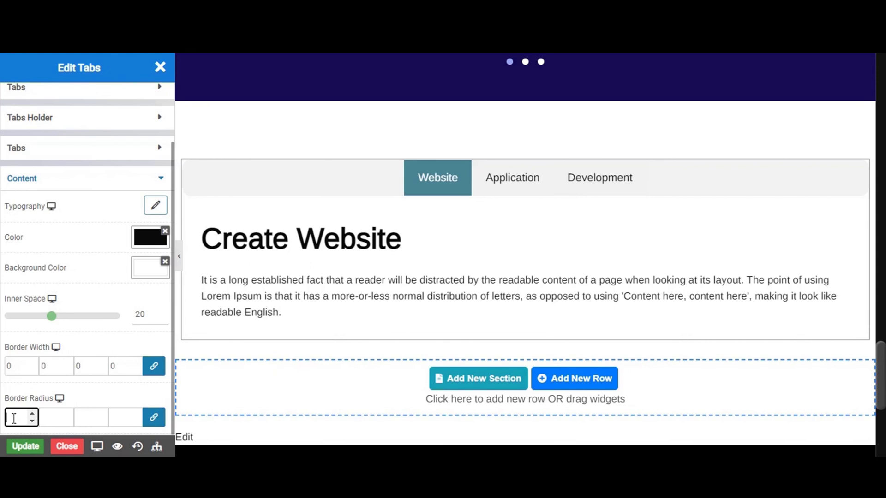
type("10")
left_click_drag(15, 418, 2, 421)
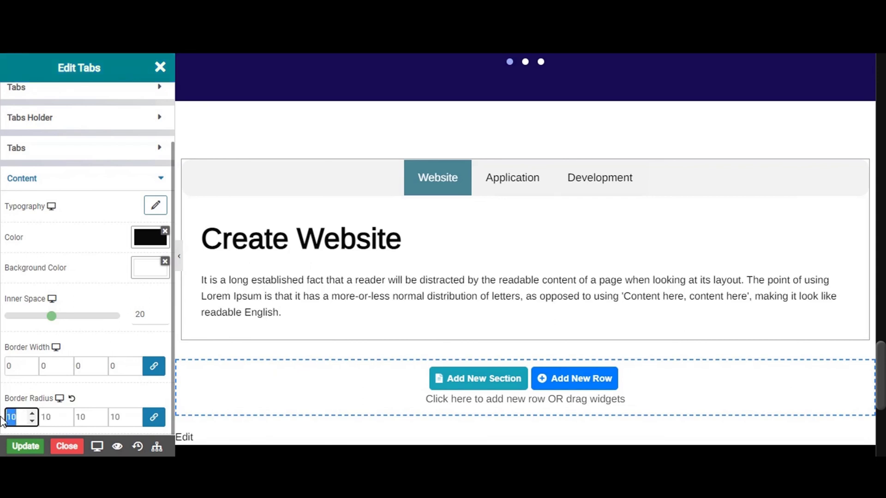
type("0")
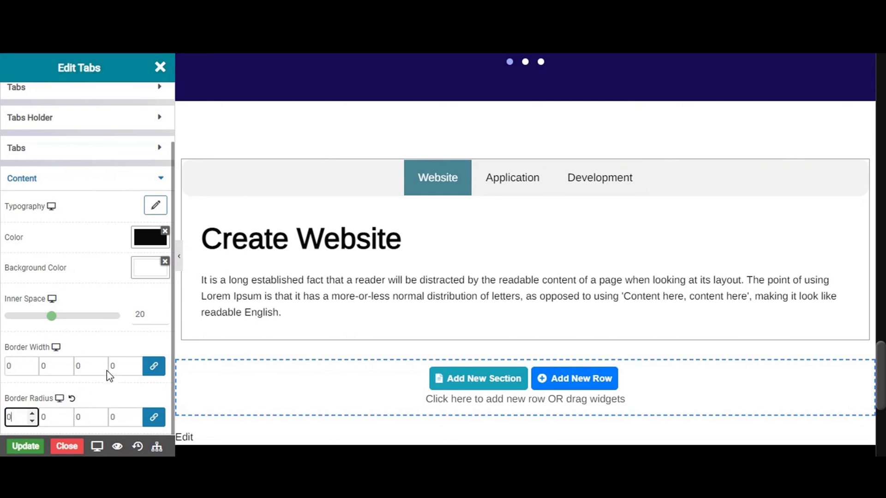
left_click(116, 366)
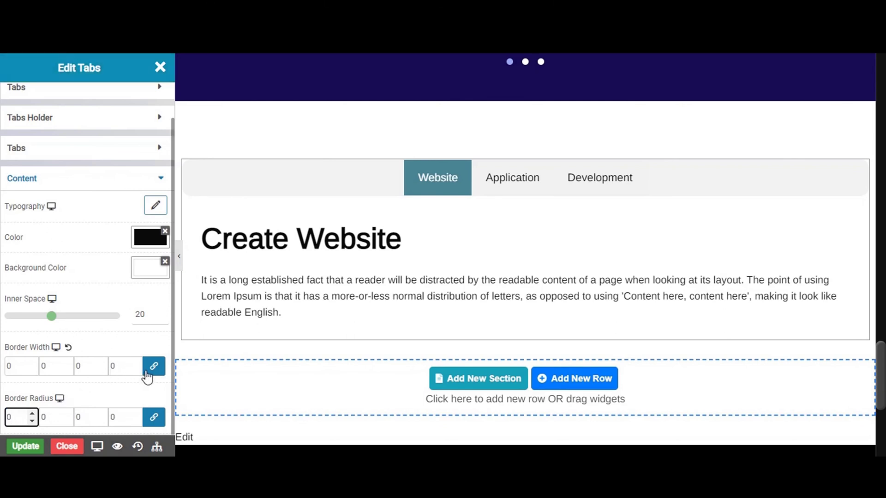
left_click(131, 187)
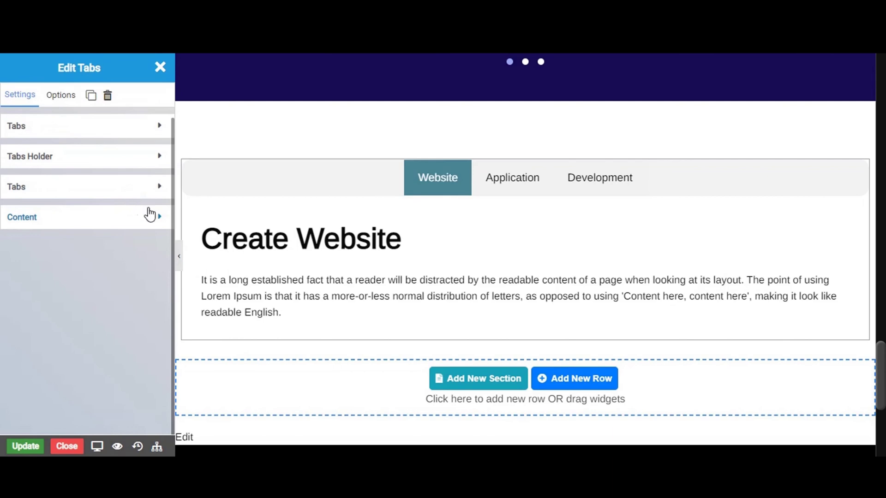
Check the styled content of the Application and Development tabs in the page preview, ending on the Website tab.
left_click(525, 197)
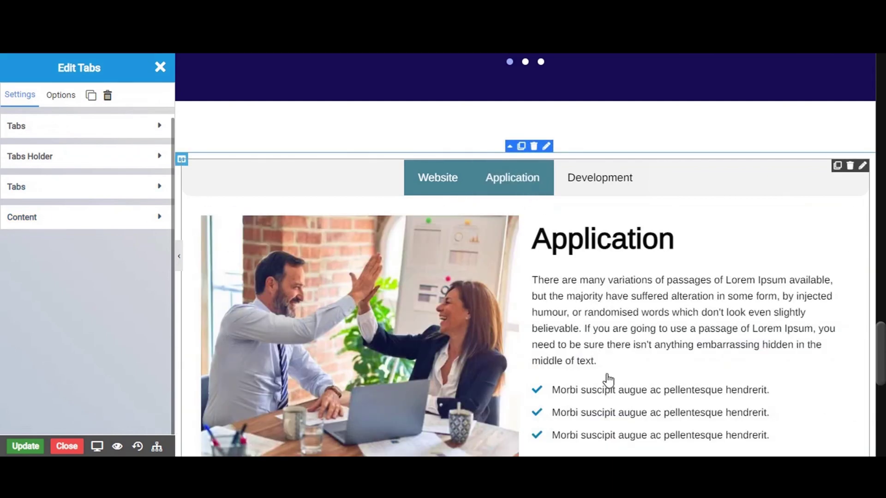
scroll(605, 342, "down", 1)
scroll(619, 329, "down", 5)
scroll(619, 318, "up", 7)
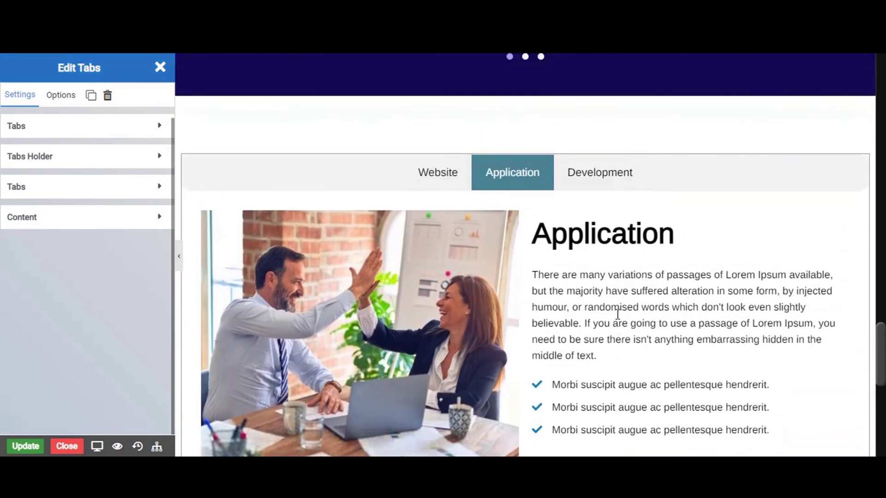
left_click(614, 188)
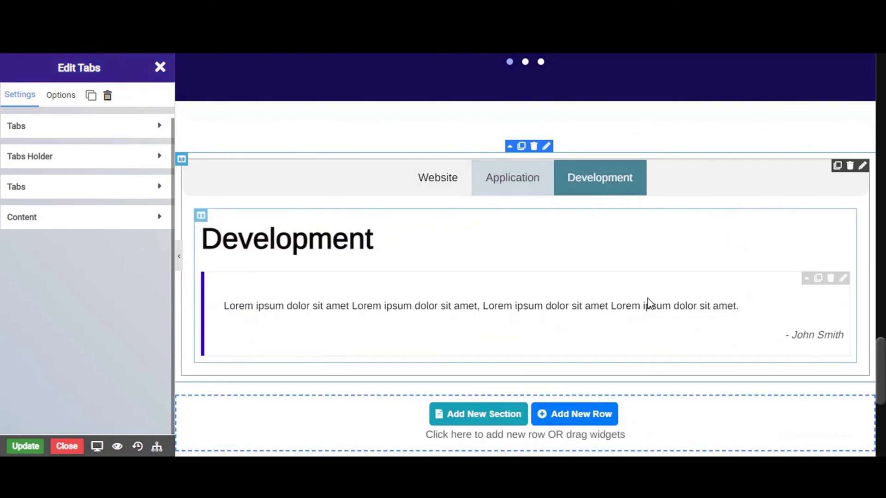
scroll(644, 295, "down", 3)
scroll(633, 202, "up", 3)
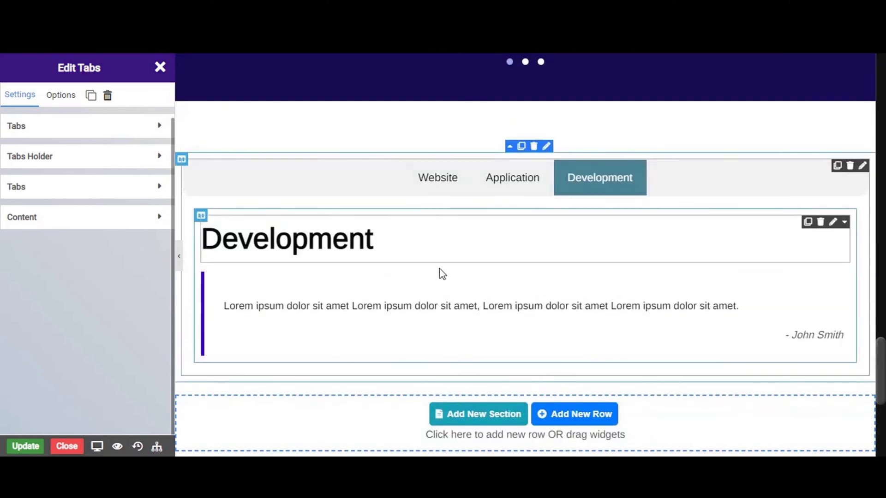
left_click(523, 189)
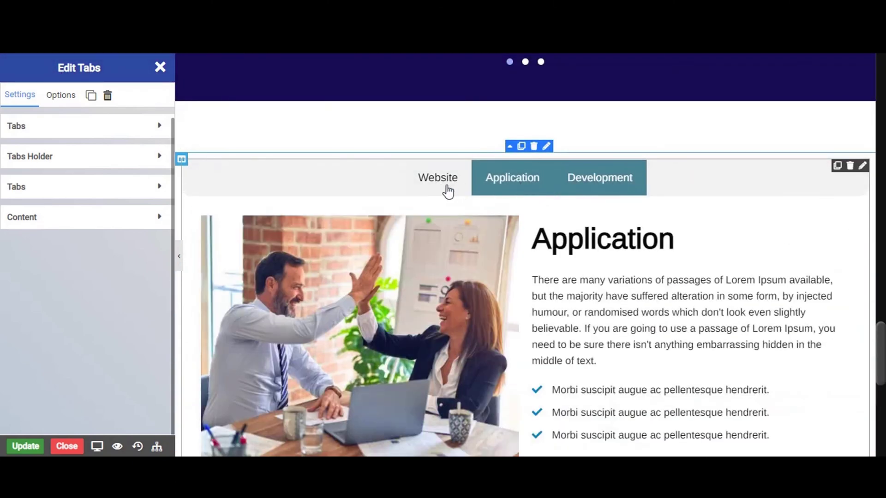
left_click(429, 190)
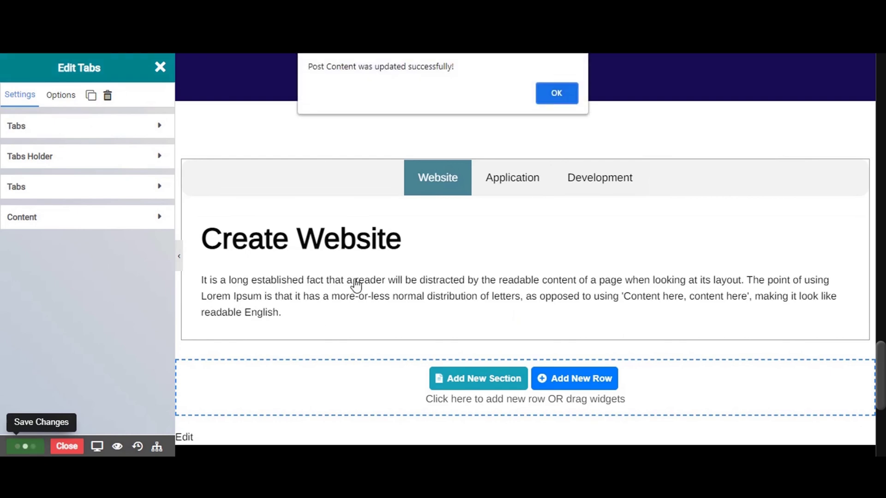
Dismiss the save confirmation and go to the Tabs widget on the live About page.
left_click(557, 94)
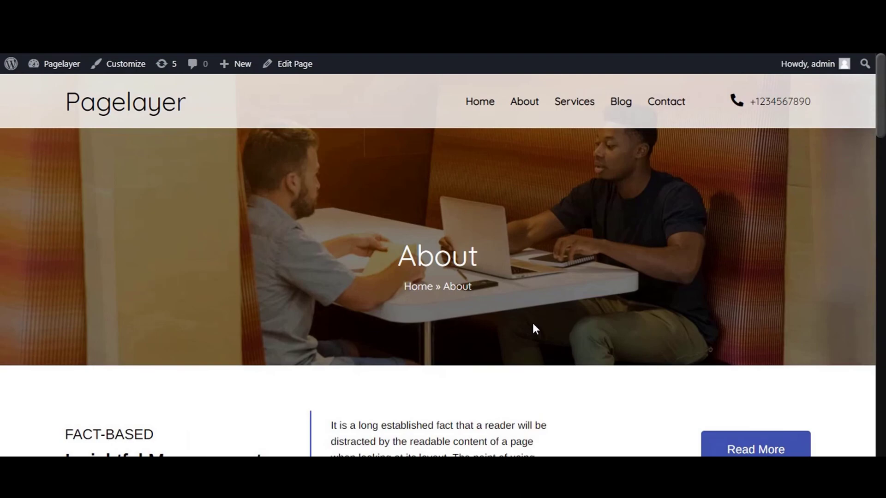
scroll(533, 307, "down", 1)
scroll(534, 307, "down", 15)
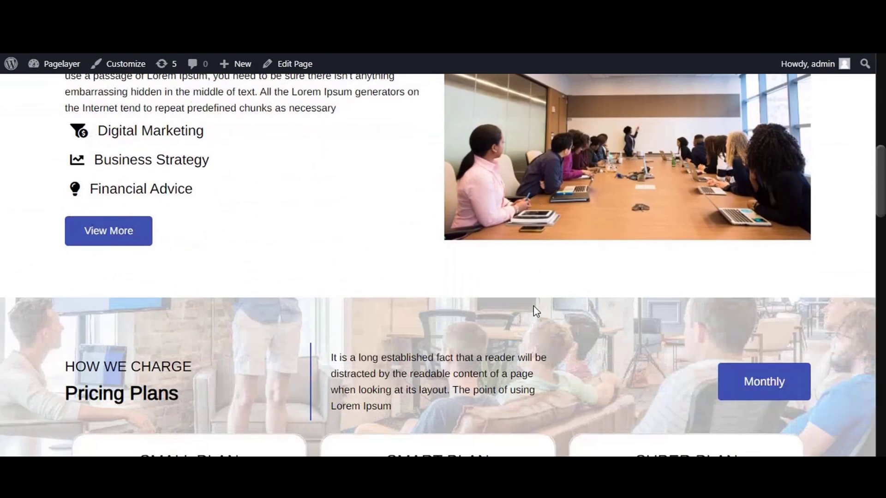
scroll(534, 310, "down", 10)
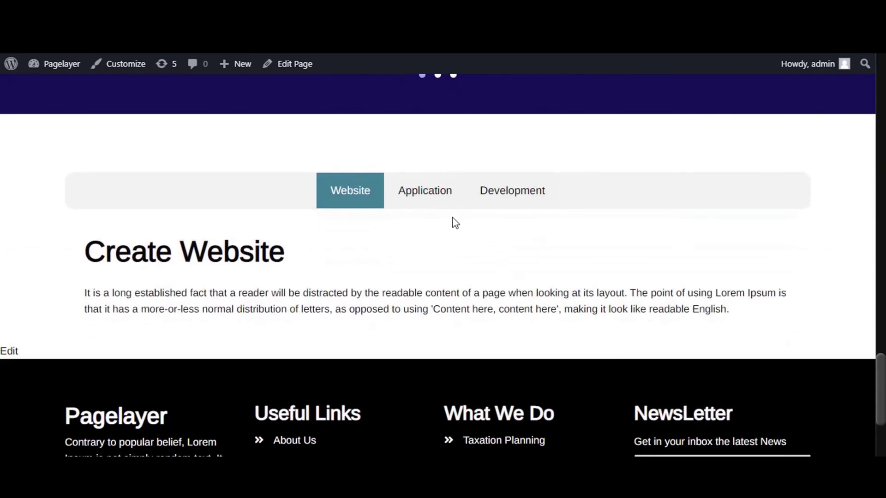
Examine the Application tab's image, text and list on the live About page.
left_click(439, 206)
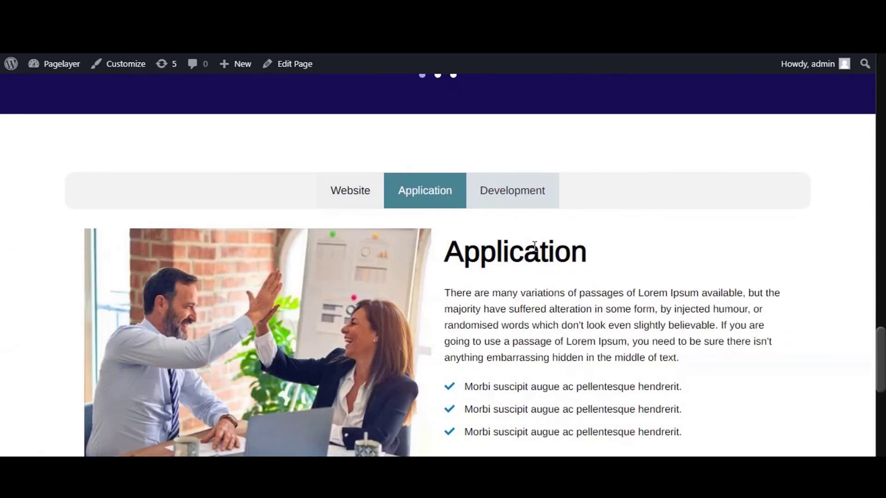
scroll(535, 252, "down", 3)
scroll(534, 251, "up", 3)
scroll(535, 250, "down", 6)
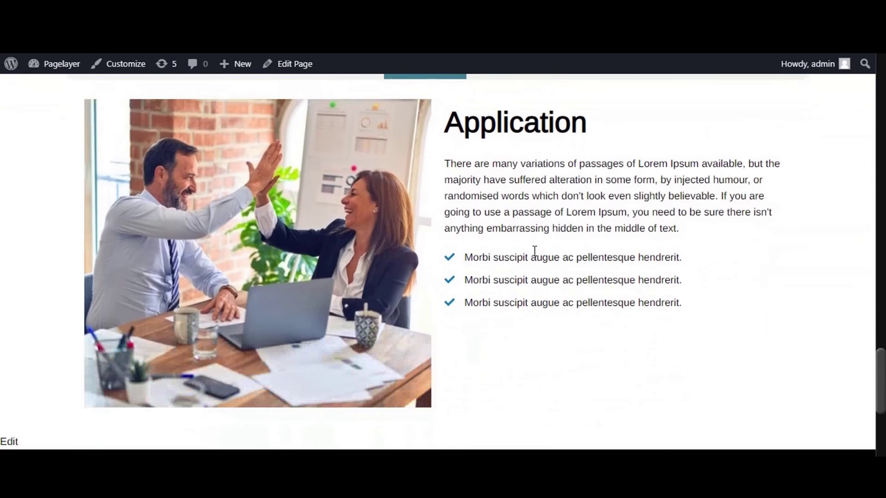
scroll(534, 252, "up", 3)
scroll(535, 256, "up", 3)
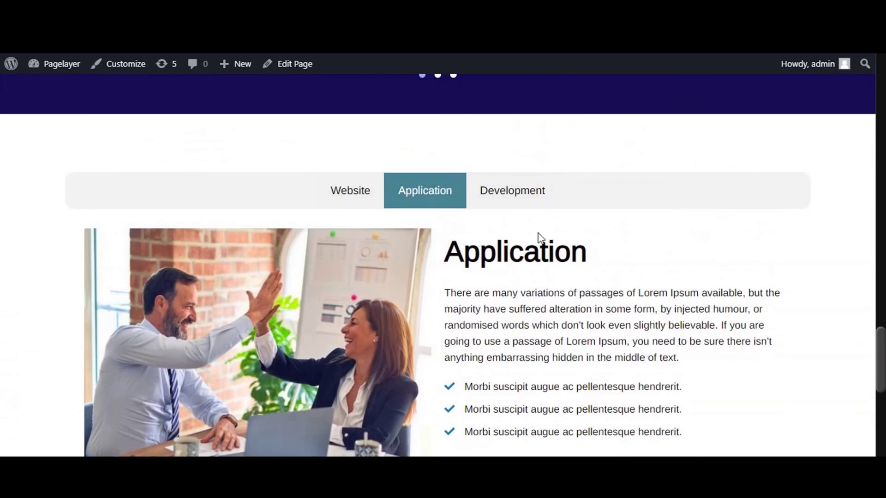
Examine the Development tab's quote on the live page, ending on the Website tab's content.
left_click(531, 200)
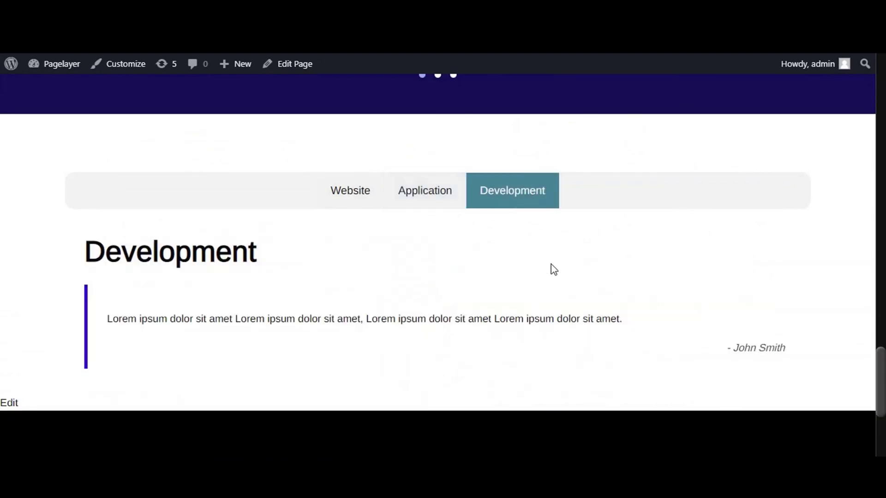
left_click(435, 202)
scroll(546, 276, "down", 3)
scroll(549, 277, "down", 5)
scroll(549, 277, "up", 5)
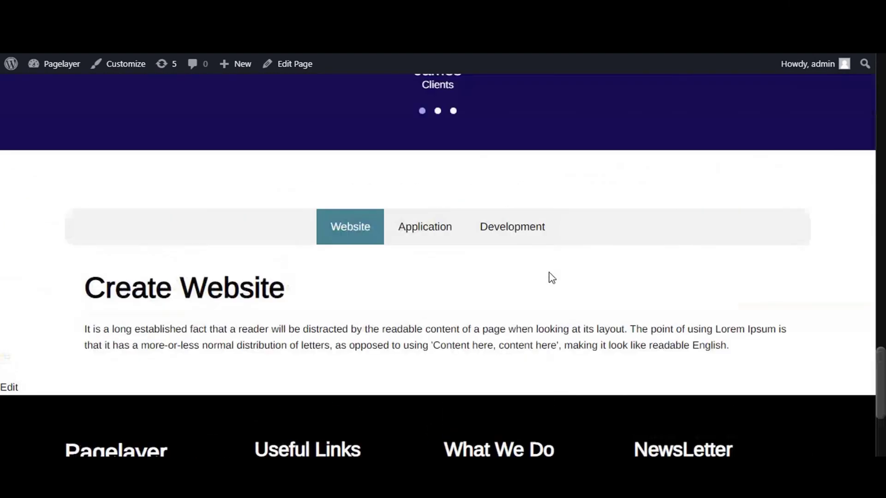